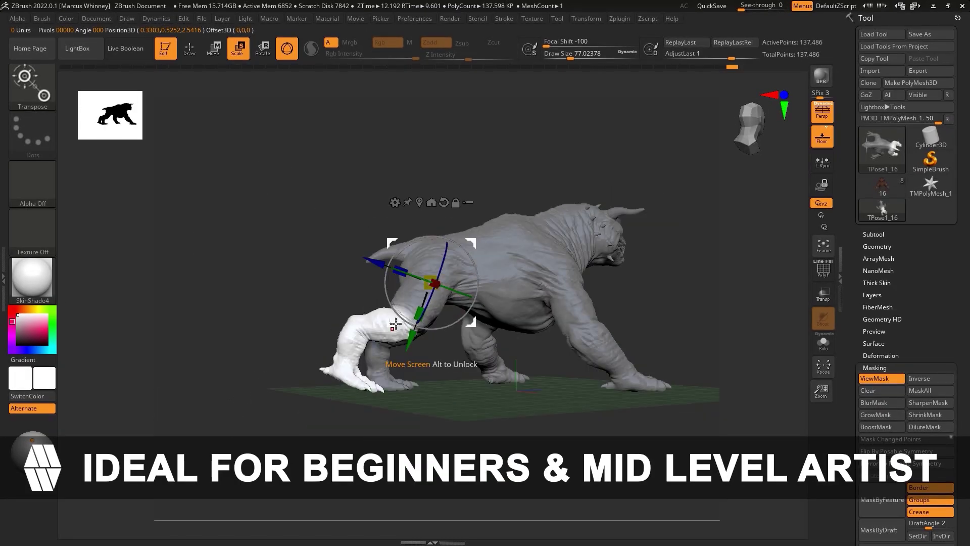
- Drag the Transpose gizmo to move the unmasked leg down and to the left
{"action": "left_click_drag", "start_coordinate": [471, 243], "coordinate": [438, 289]}
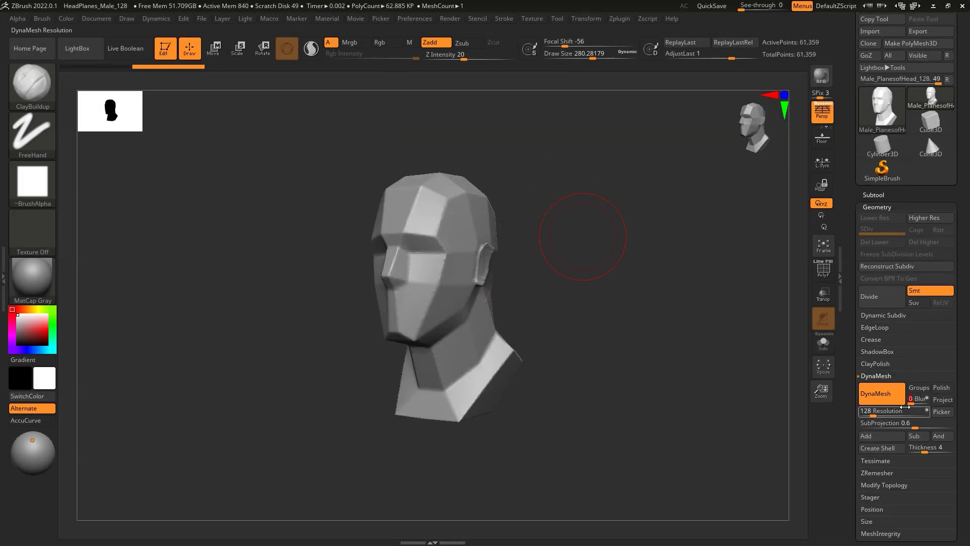
- Build up the eye and nose area, smooth the cheeks, and pull out the jutting lower jaw
{"action": "mouse_move", "coordinate": [523, 257]}
{"action": "left_mouse_down"}
{"action": "mouse_move", "coordinate": [443, 227]}
{"action": "mouse_move", "coordinate": [433, 249]}
{"action": "mouse_move", "coordinate": [453, 285]}
{"action": "left_mouse_up"}
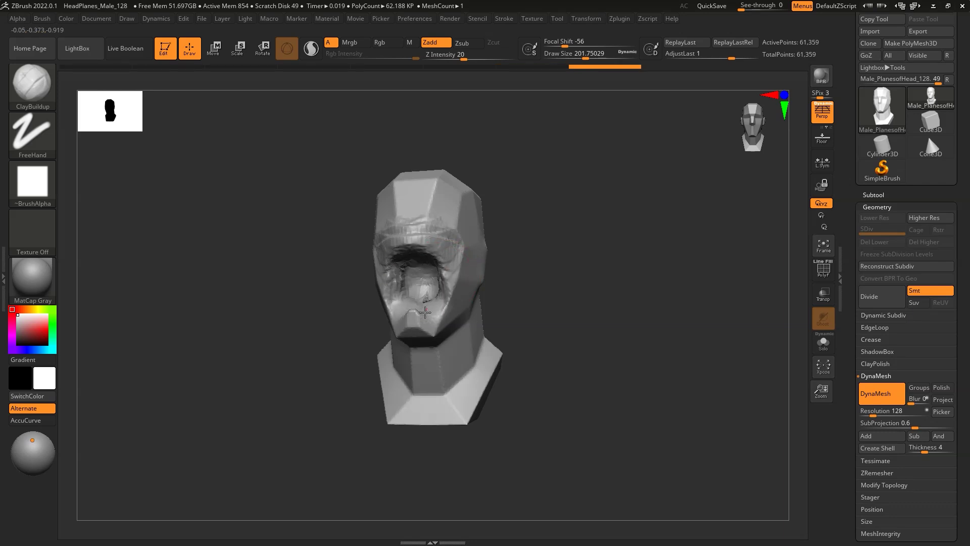
{"action": "mouse_move", "coordinate": [431, 323]}
{"action": "left_mouse_down"}
{"action": "mouse_move", "coordinate": [509, 264]}
{"action": "mouse_move", "coordinate": [606, 275]}
{"action": "mouse_move", "coordinate": [448, 284]}
{"action": "left_mouse_up"}
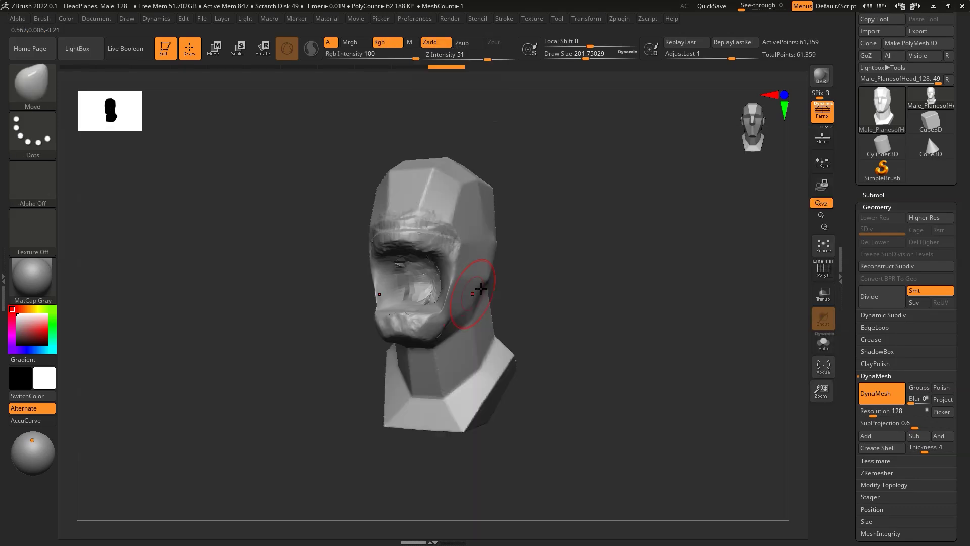
{"action": "left_click_drag", "start_coordinate": [551, 283], "coordinate": [411, 282]}
{"action": "left_click_drag", "start_coordinate": [444, 323], "coordinate": [425, 328]}
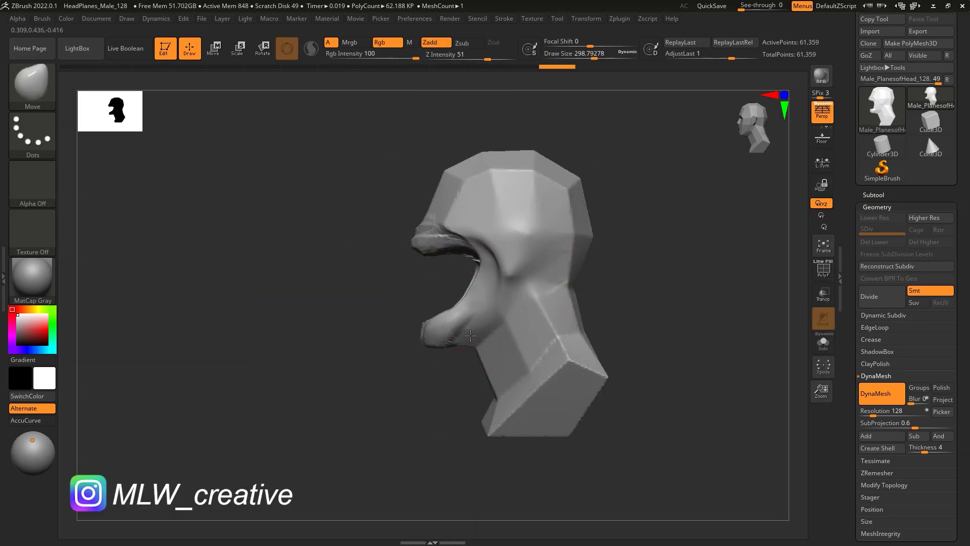
- Sculpt with a smaller ClayBuildup brush, then DamStandard, working from side and front views
{"action": "key", "text": "b"}
{"action": "key", "text": "c"}
{"action": "key", "text": "b"}
{"action": "left_click_drag", "start_coordinate": [435, 201], "coordinate": [460, 146]}
{"action": "key", "text": "space"}
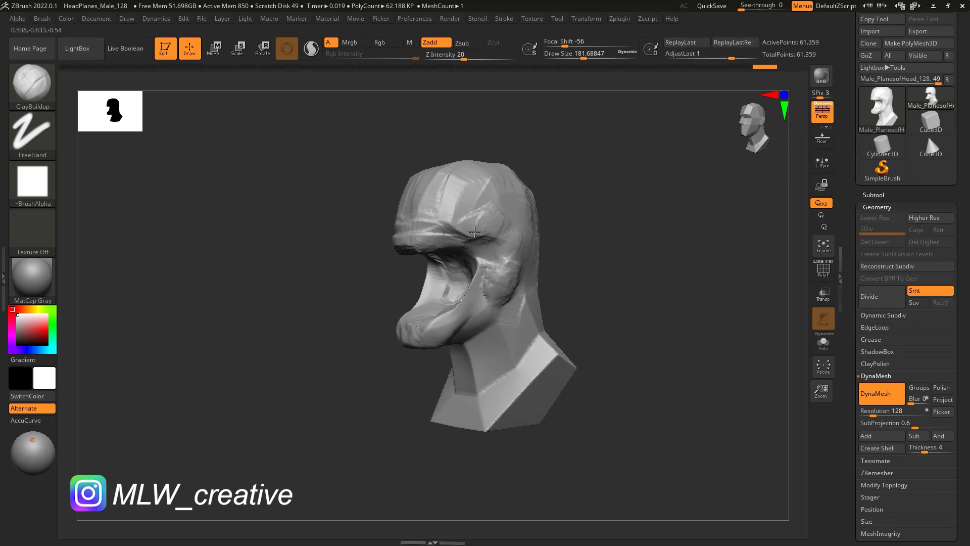
{"action": "key", "text": "b"}
{"action": "key", "text": "d"}
{"action": "key", "text": "s"}
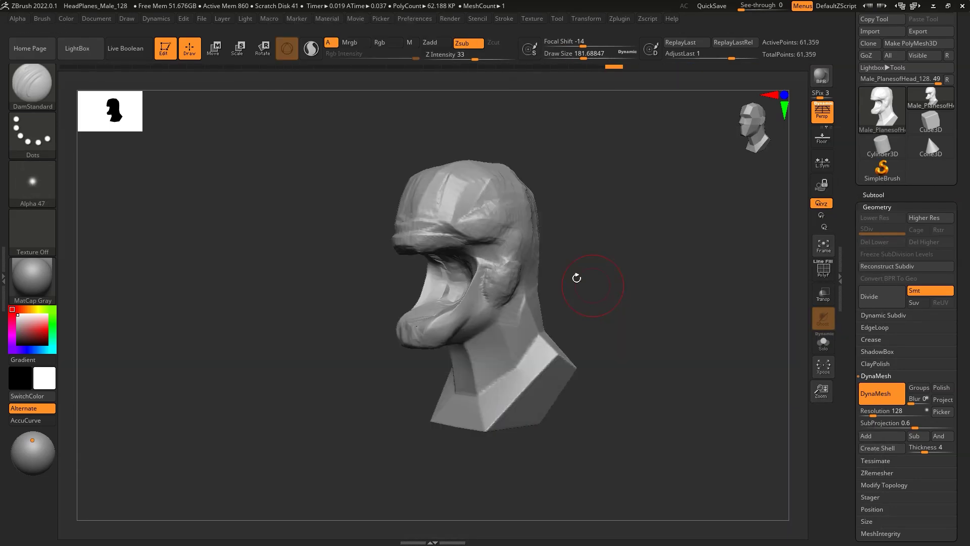
{"action": "left_click_drag", "start_coordinate": [489, 268], "coordinate": [591, 260]}
- Reshape the head with Move and ClayBuildup, viewing it from above and three-quarter
{"action": "key", "text": "b"}
{"action": "key", "text": "m"}
{"action": "key", "text": "v"}
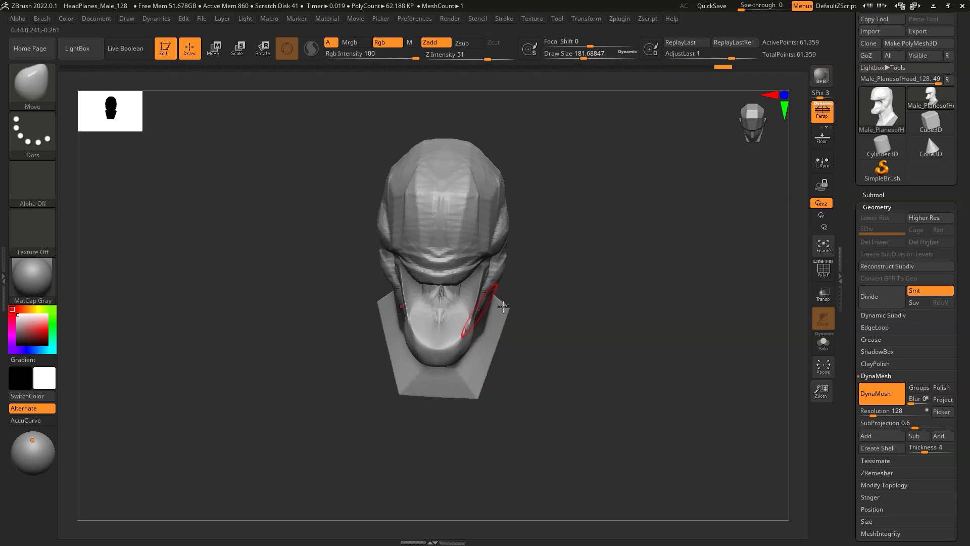
{"action": "left_click_drag", "start_coordinate": [503, 307], "coordinate": [450, 393]}
{"action": "key", "text": "b"}
{"action": "mouse_move", "coordinate": [576, 305]}
{"action": "left_mouse_down"}
{"action": "mouse_move", "coordinate": [524, 180]}
{"action": "mouse_move", "coordinate": [487, 263]}
{"action": "left_mouse_up"}
{"action": "key", "text": "c"}
{"action": "key", "text": "b"}
- Check the head from back, side and front views, then return to the Move brush
{"action": "left_click_drag", "start_coordinate": [640, 310], "coordinate": [619, 444]}
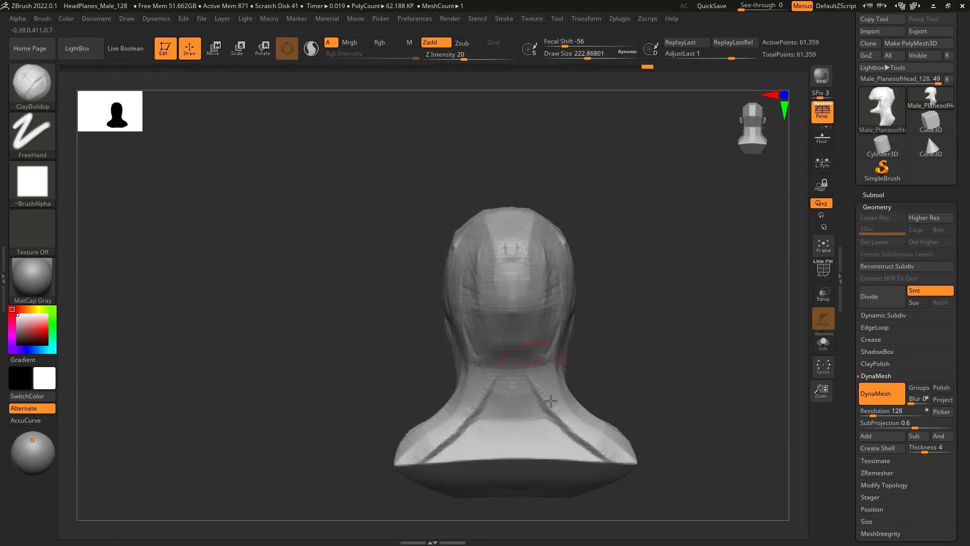
{"action": "mouse_move", "coordinate": [542, 391]}
{"action": "left_mouse_down"}
{"action": "mouse_move", "coordinate": [722, 384]}
{"action": "mouse_move", "coordinate": [702, 368]}
{"action": "left_mouse_up"}
{"action": "mouse_move", "coordinate": [672, 425]}
{"action": "left_mouse_down"}
{"action": "mouse_move", "coordinate": [529, 369]}
{"action": "mouse_move", "coordinate": [455, 399]}
{"action": "mouse_move", "coordinate": [555, 419]}
{"action": "left_mouse_up"}
{"action": "key", "text": "b"}
{"action": "key", "text": "m"}
{"action": "key", "text": "v"}
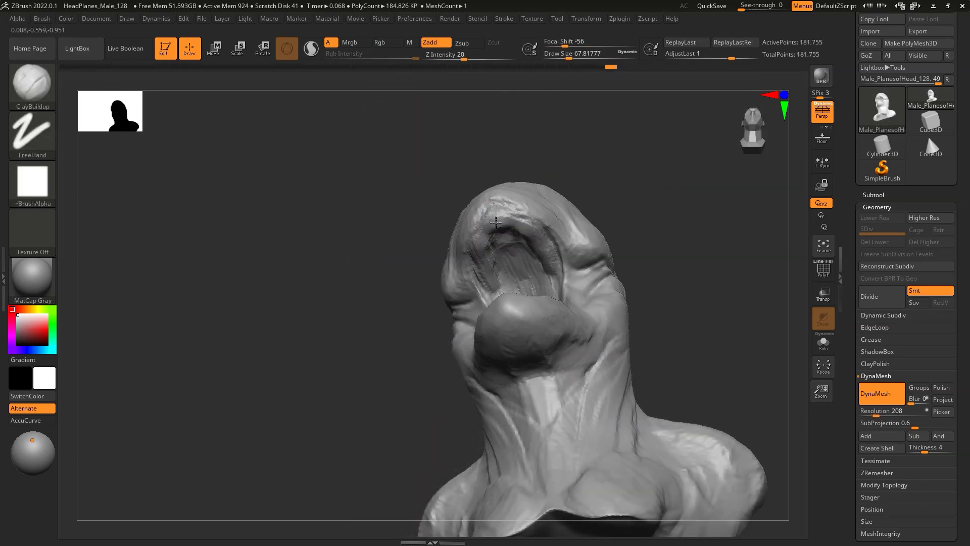
- Inspect the open mouth from the front and below and cut creases with DamStandard
{"action": "mouse_move", "coordinate": [495, 222]}
{"action": "right_mouse_down"}
{"action": "mouse_move", "coordinate": [552, 216]}
{"action": "mouse_move", "coordinate": [625, 180]}
{"action": "mouse_move", "coordinate": [486, 318]}
{"action": "right_mouse_up"}
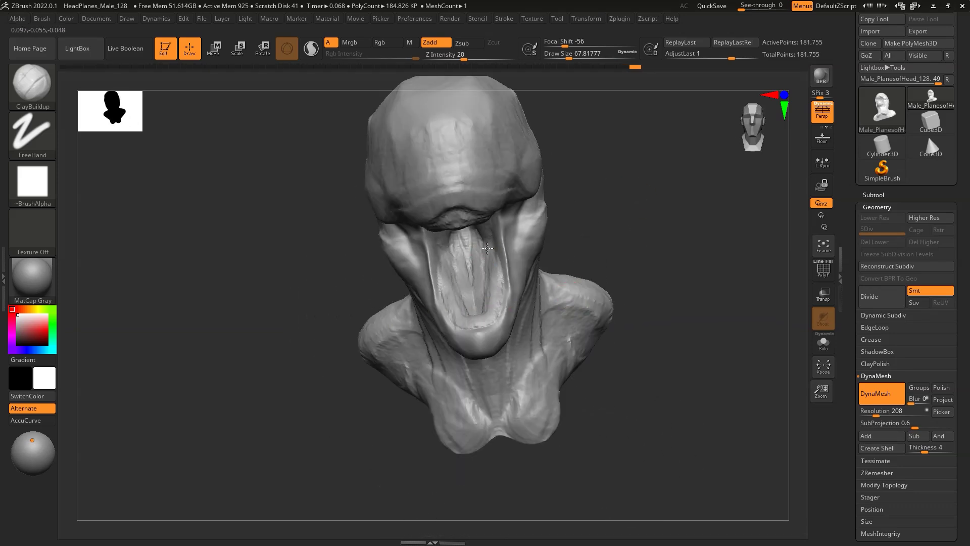
{"action": "mouse_move", "coordinate": [484, 350]}
{"action": "right_mouse_down"}
{"action": "mouse_move", "coordinate": [475, 256]}
{"action": "mouse_move", "coordinate": [621, 167]}
{"action": "mouse_move", "coordinate": [548, 220]}
{"action": "right_mouse_up"}
{"action": "key", "text": "b"}
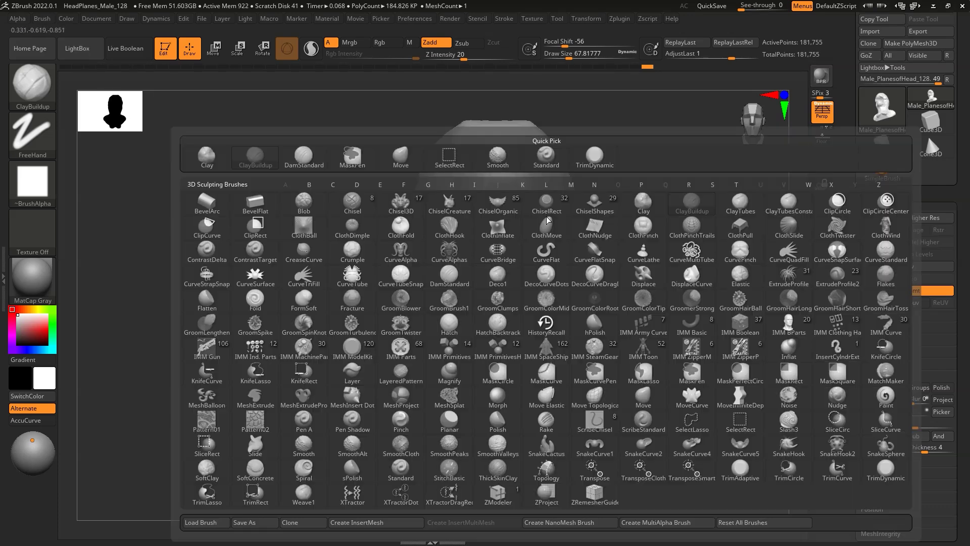
{"action": "key", "text": "d"}
{"action": "key", "text": "s"}
{"action": "right_click_drag", "start_coordinate": [656, 212], "coordinate": [536, 209]}
- Build up the mouth and lips with ClayBuildup from front and left-profile views
{"action": "key", "text": "b"}
{"action": "key", "text": "c"}
{"action": "key", "text": "b"}
{"action": "mouse_move", "coordinate": [554, 261]}
{"action": "right_mouse_down"}
{"action": "mouse_move", "coordinate": [537, 183]}
{"action": "mouse_move", "coordinate": [530, 201]}
{"action": "mouse_move", "coordinate": [584, 165]}
{"action": "mouse_move", "coordinate": [563, 201]}
{"action": "mouse_move", "coordinate": [621, 141]}
{"action": "mouse_move", "coordinate": [518, 161]}
{"action": "right_mouse_up"}
{"action": "key", "text": "f"}
{"action": "mouse_move", "coordinate": [518, 216]}
{"action": "right_mouse_down"}
{"action": "mouse_move", "coordinate": [639, 186]}
{"action": "mouse_move", "coordinate": [480, 199]}
{"action": "mouse_move", "coordinate": [537, 174]}
{"action": "right_mouse_up"}
{"action": "key", "text": "b"}
{"action": "key", "text": "m"}
{"action": "key", "text": "v"}
{"action": "key", "text": "space"}
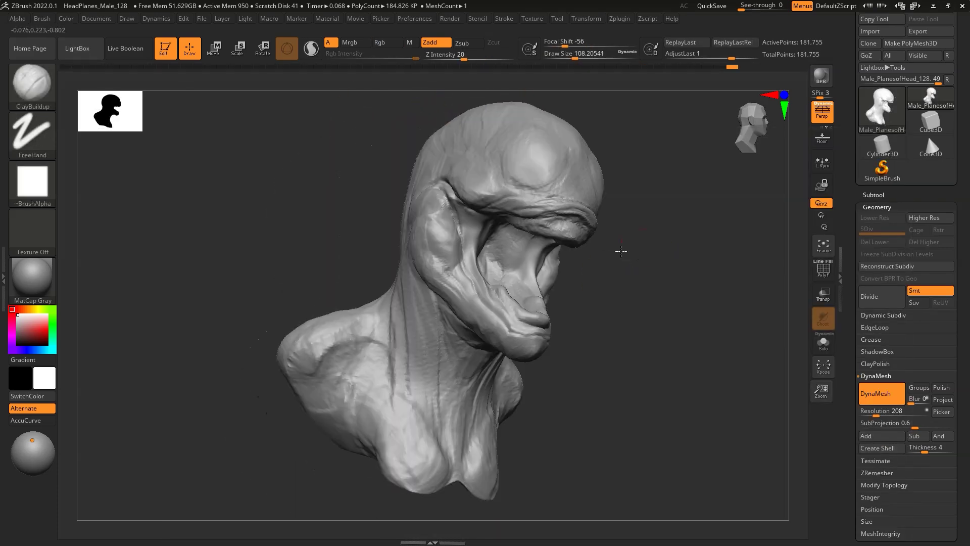
- Refine the neck forms with Move from close three-quarter and side views
{"action": "mouse_move", "coordinate": [621, 251]}
{"action": "right_mouse_down"}
{"action": "mouse_move", "coordinate": [606, 250]}
{"action": "mouse_move", "coordinate": [565, 289]}
{"action": "right_mouse_up"}
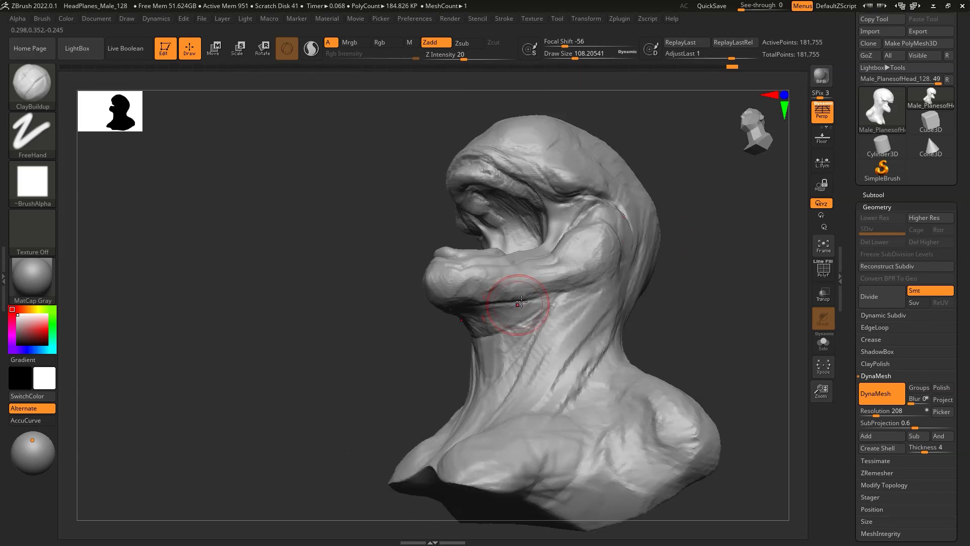
{"action": "mouse_move", "coordinate": [565, 350]}
{"action": "right_mouse_down"}
{"action": "mouse_move", "coordinate": [512, 217]}
{"action": "mouse_move", "coordinate": [581, 205]}
{"action": "right_mouse_up"}
{"action": "right_click_drag", "start_coordinate": [593, 173], "coordinate": [520, 256]}
{"action": "mouse_move", "coordinate": [620, 192]}
{"action": "right_mouse_down"}
{"action": "mouse_move", "coordinate": [628, 173]}
{"action": "mouse_move", "coordinate": [563, 269]}
{"action": "mouse_move", "coordinate": [633, 178]}
{"action": "mouse_move", "coordinate": [543, 277]}
{"action": "mouse_move", "coordinate": [545, 237]}
{"action": "mouse_move", "coordinate": [611, 221]}
{"action": "mouse_move", "coordinate": [582, 219]}
{"action": "right_mouse_up"}
{"action": "key", "text": "b"}
{"action": "key", "text": "d"}
{"action": "key", "text": "s"}
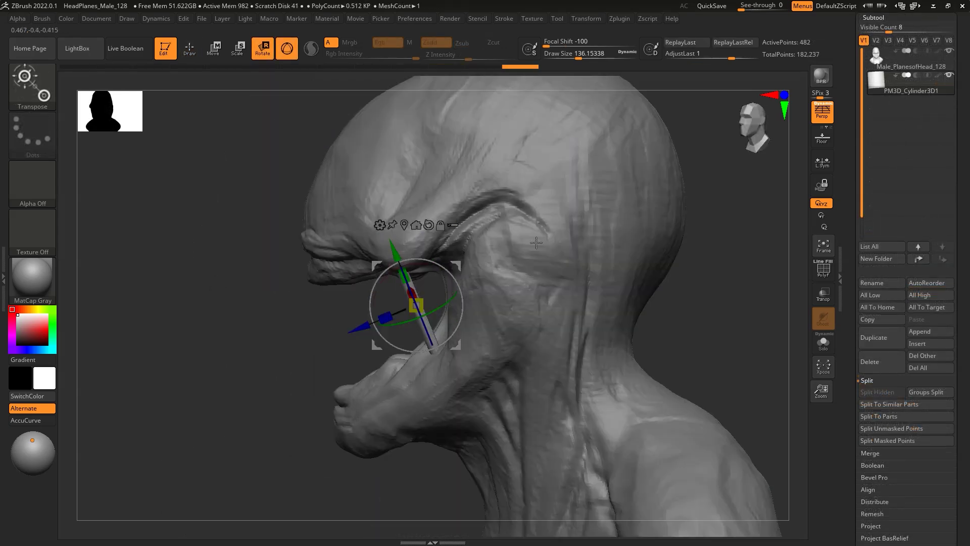
- Duplicate the cylinder subtool and shift the copy right and up inside the mouth
{"action": "key", "text": "ctrl+shift+d"}
{"action": "right_click_drag", "start_coordinate": [445, 288], "coordinate": [429, 274]}
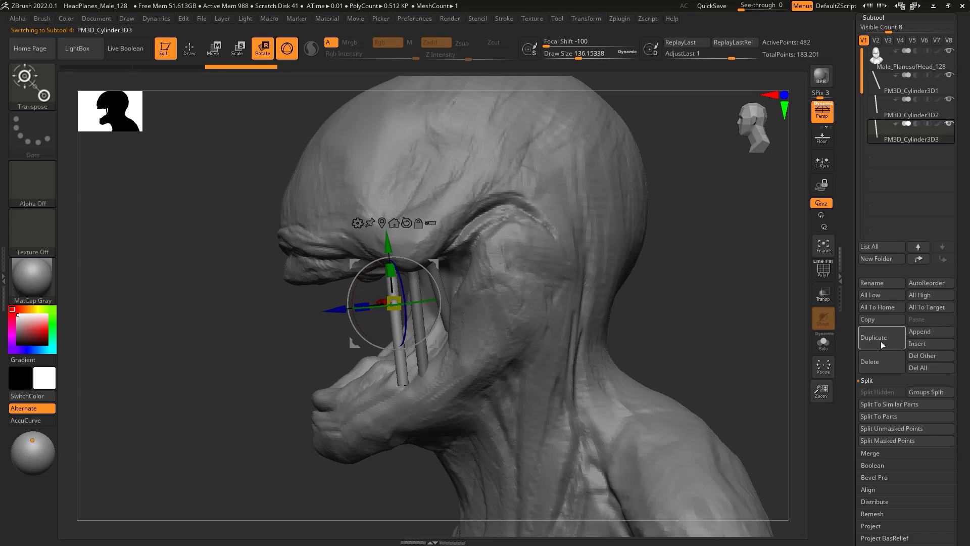
{"action": "left_click_drag", "start_coordinate": [434, 269], "coordinate": [470, 257]}
{"action": "right_click_drag", "start_coordinate": [455, 273], "coordinate": [594, 258]}
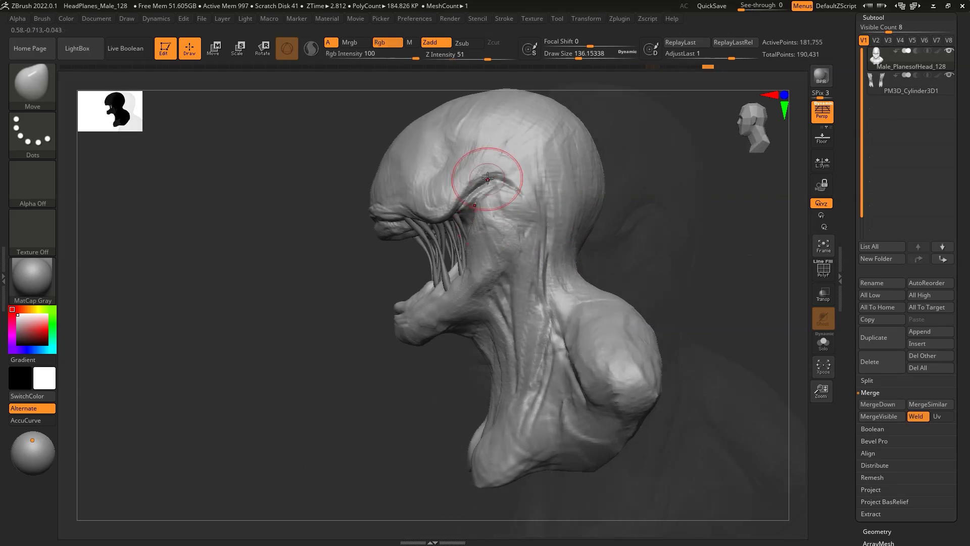
- Carve brow furrows and forehead creases with a smaller brush and ClayBuildup from several angles
{"action": "right_click_drag", "start_coordinate": [449, 290], "coordinate": [493, 264]}
{"action": "key", "text": "space"}
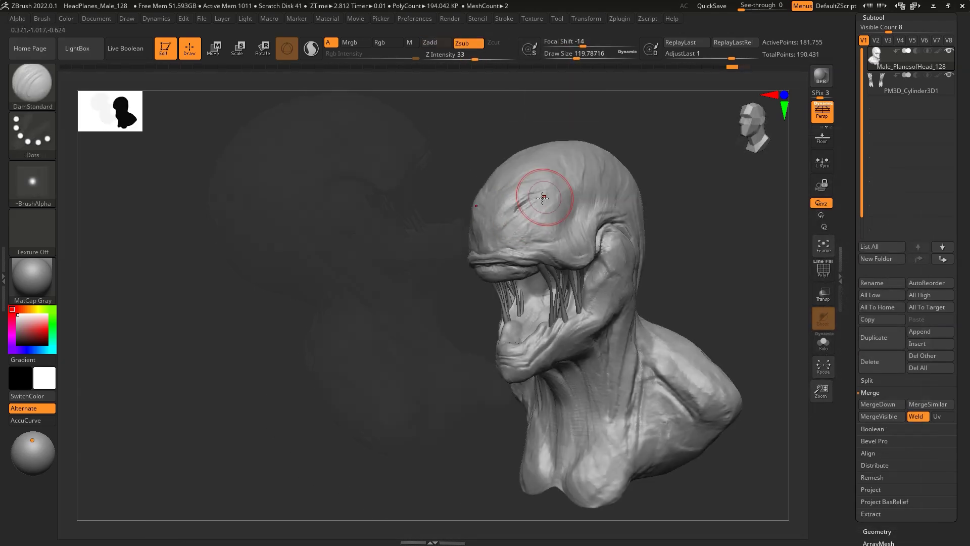
{"action": "right_click_drag", "start_coordinate": [527, 203], "coordinate": [556, 193]}
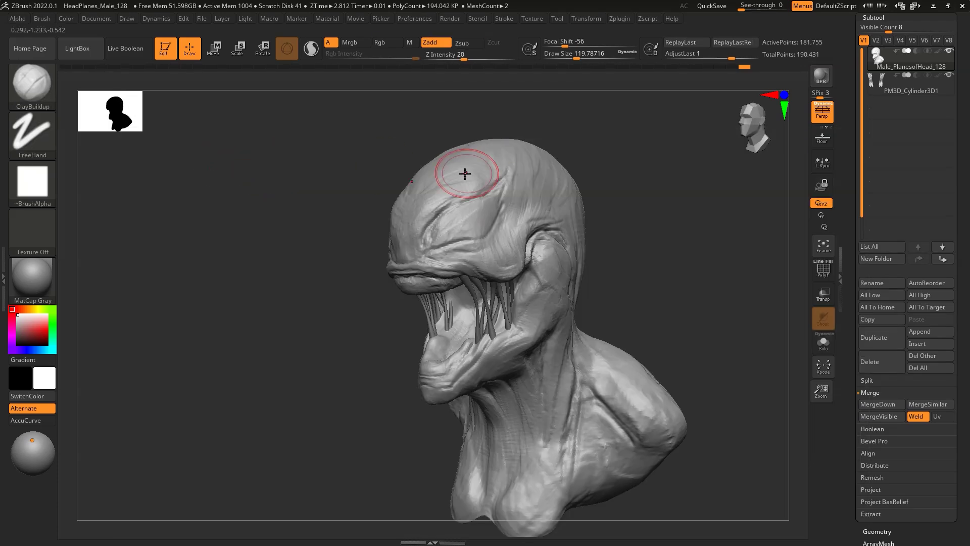
{"action": "right_click_drag", "start_coordinate": [438, 189], "coordinate": [561, 191]}
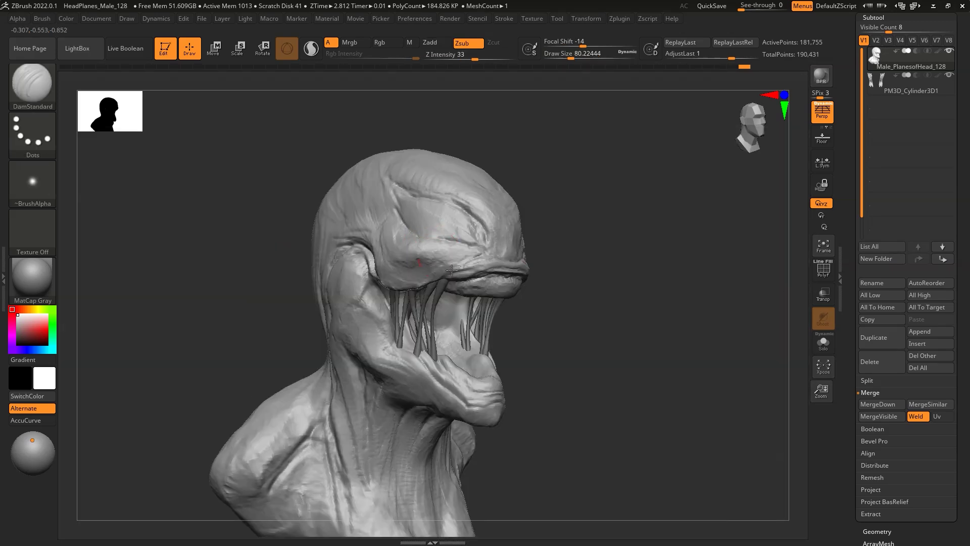
{"action": "right_click_drag", "start_coordinate": [370, 248], "coordinate": [531, 263]}
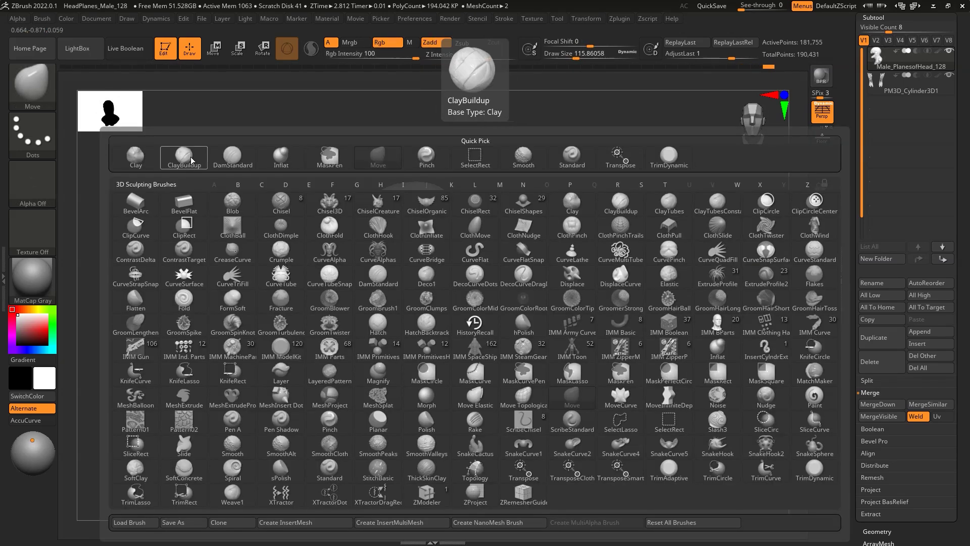
{"action": "left_click", "coordinate": [191, 160]}
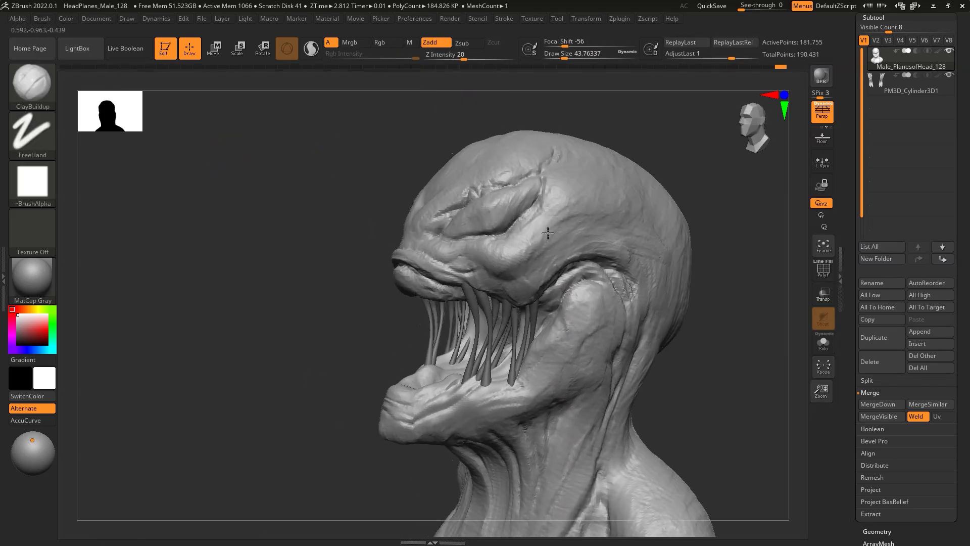
{"action": "mouse_move", "coordinate": [561, 265]}
{"action": "left_mouse_down"}
{"action": "mouse_move", "coordinate": [579, 263]}
{"action": "mouse_move", "coordinate": [408, 327]}
{"action": "left_mouse_up"}
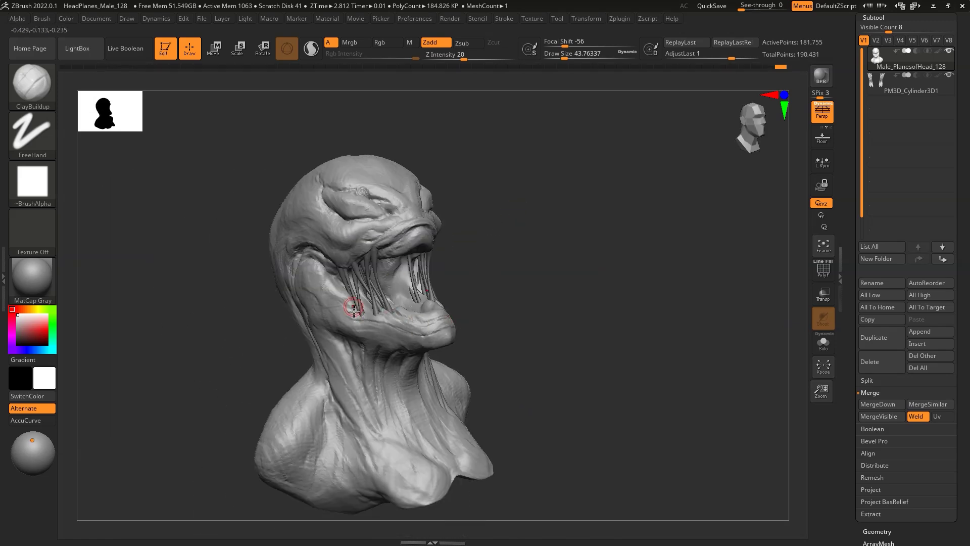
{"action": "left_click_drag", "start_coordinate": [317, 268], "coordinate": [495, 279]}
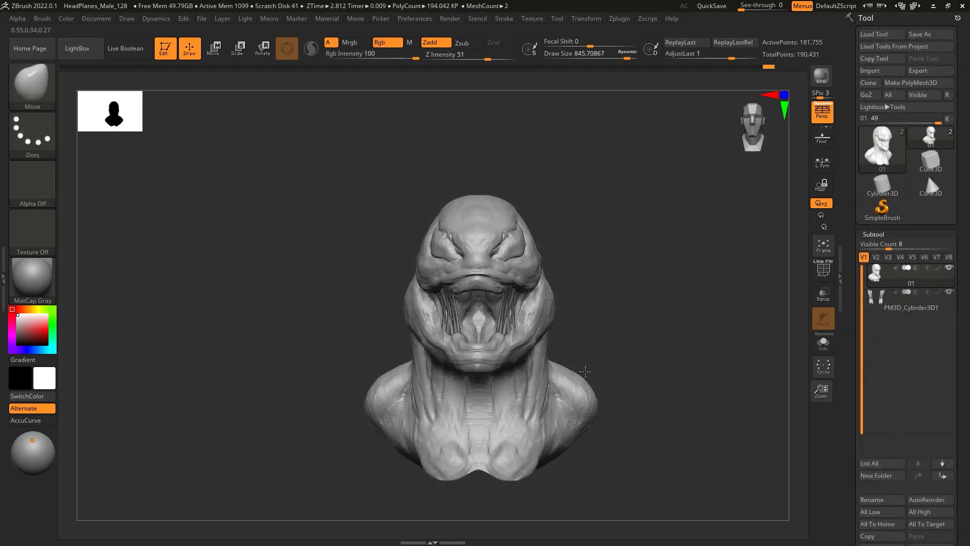
- Push the shoulders, neck sides and top of the head outward
{"action": "left_click_drag", "start_coordinate": [632, 423], "coordinate": [627, 407]}
{"action": "left_click_drag", "start_coordinate": [552, 303], "coordinate": [561, 298]}
{"action": "left_click_drag", "start_coordinate": [505, 248], "coordinate": [517, 241]}
{"action": "left_click_drag", "start_coordinate": [657, 263], "coordinate": [544, 400]}
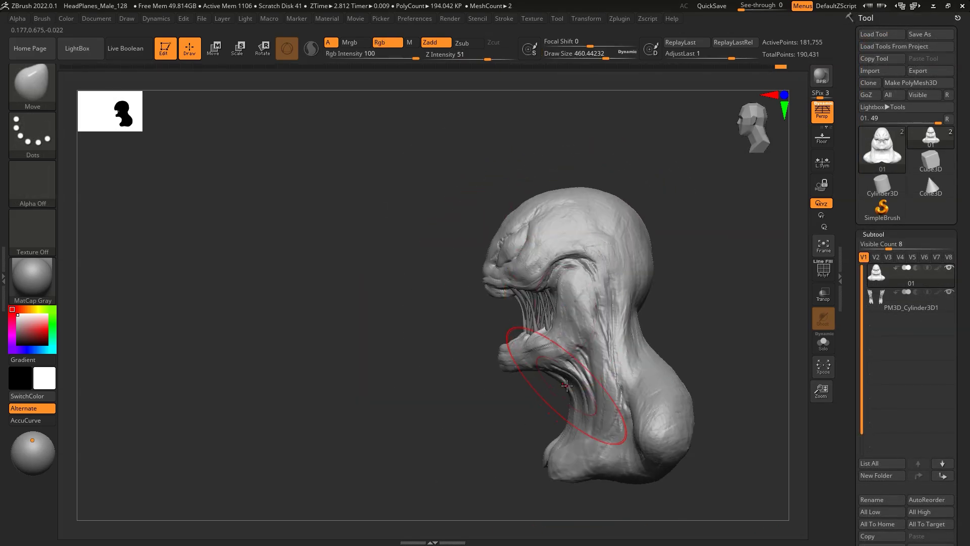
{"action": "left_click_drag", "start_coordinate": [531, 420], "coordinate": [722, 315], "text": "shift"}
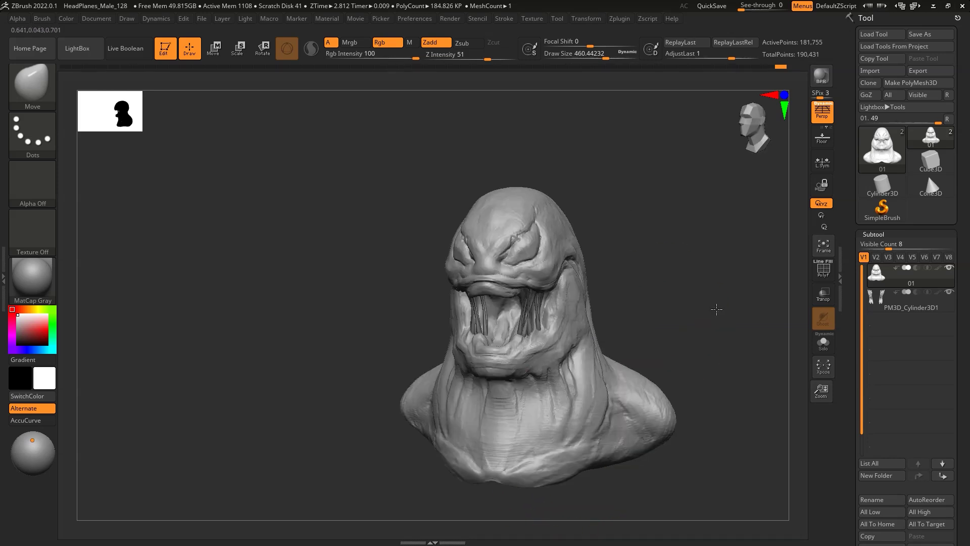
{"action": "mouse_move", "coordinate": [721, 336]}
{"action": "left_mouse_down"}
{"action": "mouse_move", "coordinate": [693, 338]}
{"action": "mouse_move", "coordinate": [705, 363]}
{"action": "left_mouse_up"}
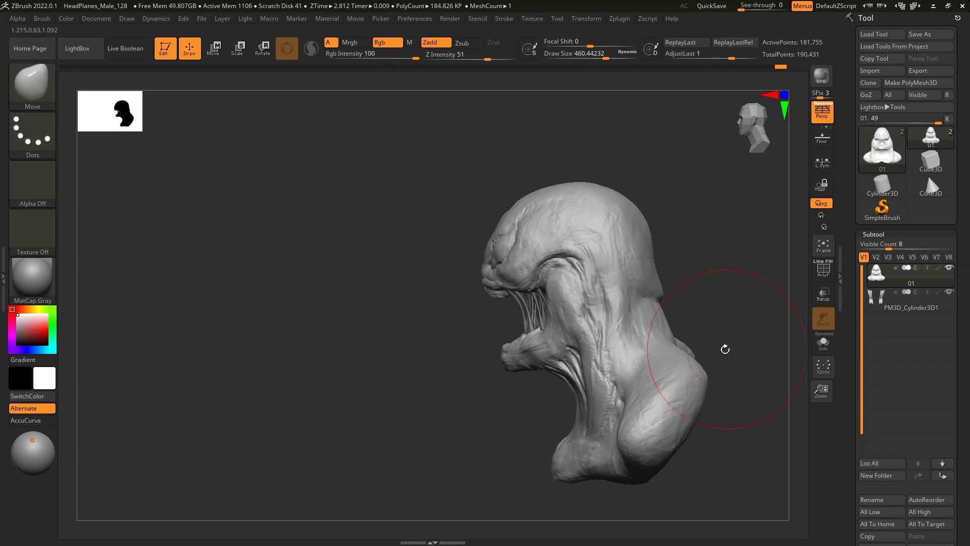
- Enlarge the brush to size 1000 and review the bust from right, front and three-quarter views
{"action": "key", "text": "bracketright"}
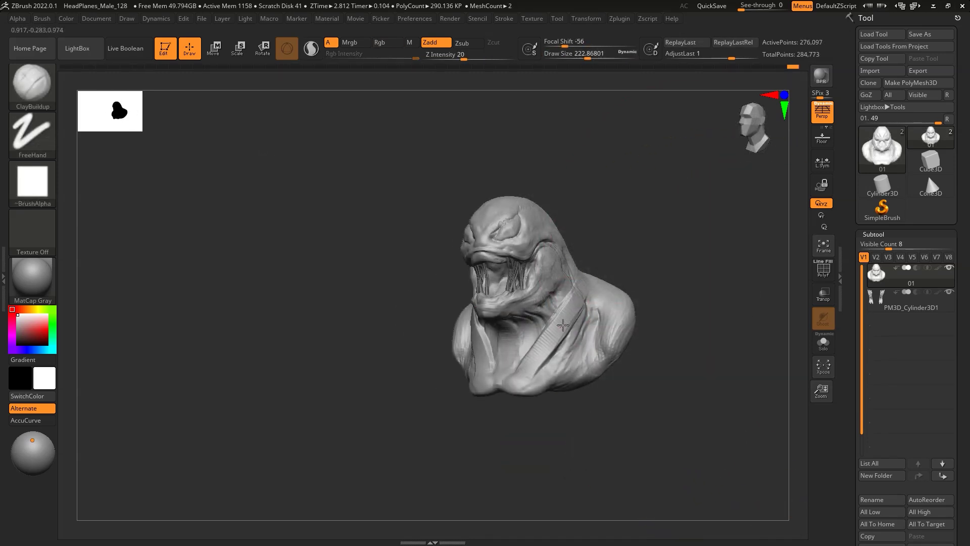
{"action": "left_click_drag", "start_coordinate": [565, 326], "coordinate": [479, 328]}
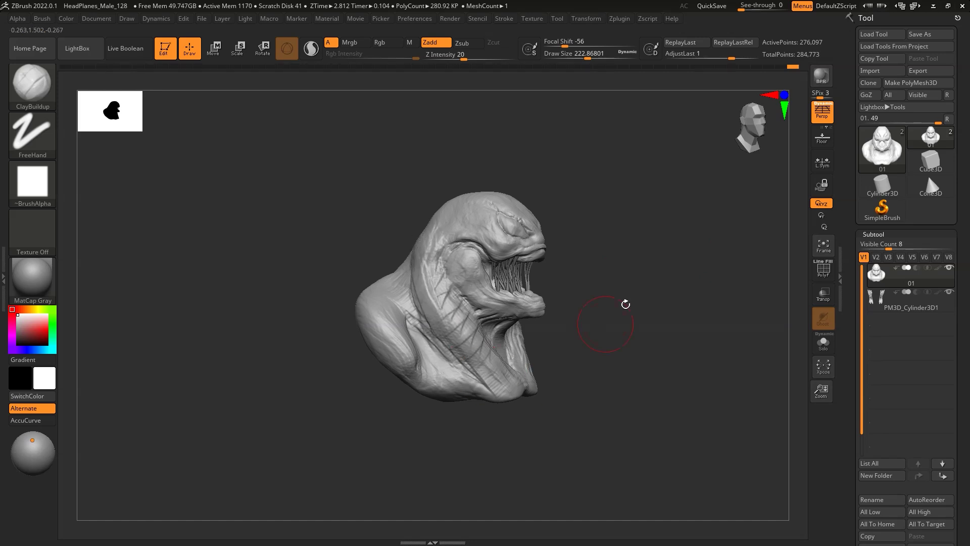
{"action": "left_click_drag", "start_coordinate": [625, 304], "coordinate": [602, 290]}
{"action": "mouse_move", "coordinate": [589, 245]}
{"action": "left_mouse_down"}
{"action": "mouse_move", "coordinate": [650, 327]}
{"action": "mouse_move", "coordinate": [607, 297]}
{"action": "left_mouse_up"}
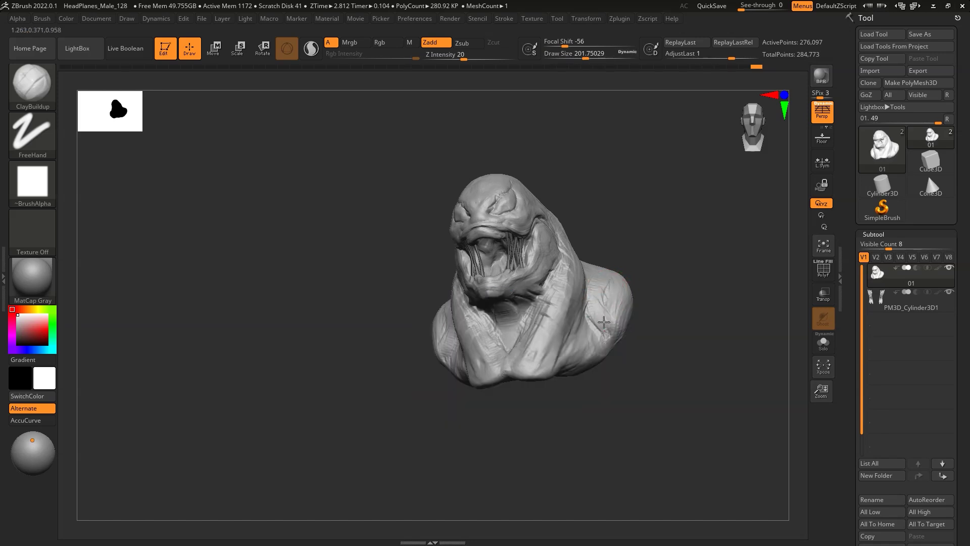
- Refine the bust forms with the Move and ClayBuildup brushes from several angles
{"action": "key", "text": "b"}
{"action": "key", "text": "m"}
{"action": "key", "text": "v"}
{"action": "left_click_drag", "start_coordinate": [660, 275], "coordinate": [547, 295]}
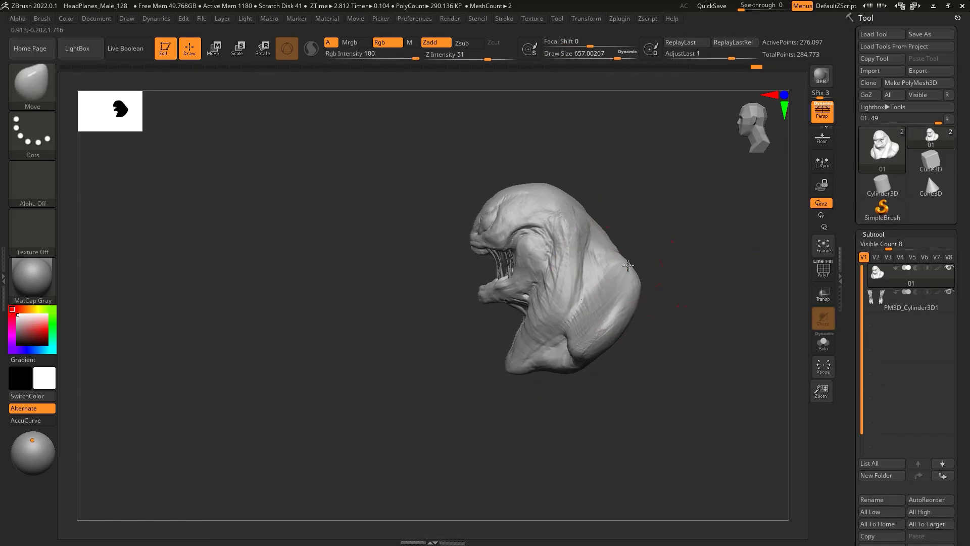
{"action": "key", "text": "space"}
{"action": "key", "text": "b"}
{"action": "key", "text": "c"}
{"action": "key", "text": "b"}
{"action": "left_click_drag", "start_coordinate": [758, 313], "coordinate": [672, 270]}
{"action": "key", "text": "space"}
{"action": "mouse_move", "coordinate": [573, 360]}
{"action": "left_mouse_down"}
{"action": "mouse_move", "coordinate": [703, 342]}
{"action": "mouse_move", "coordinate": [597, 293]}
{"action": "left_mouse_up"}
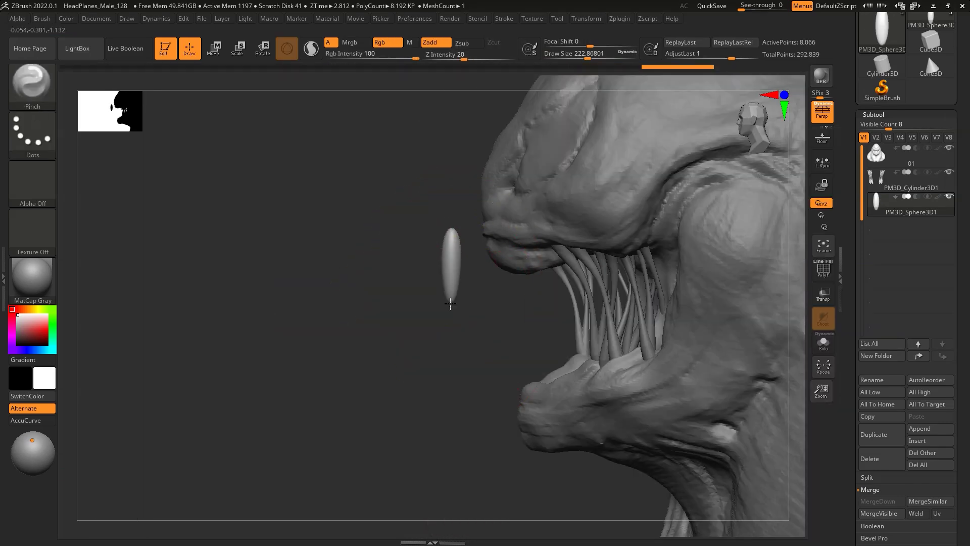
- Stretch the sphere into a fang with Move, then copy it and angle the copy into the jaw
{"action": "key", "text": "b"}
{"action": "key", "text": "m"}
{"action": "key", "text": "v"}
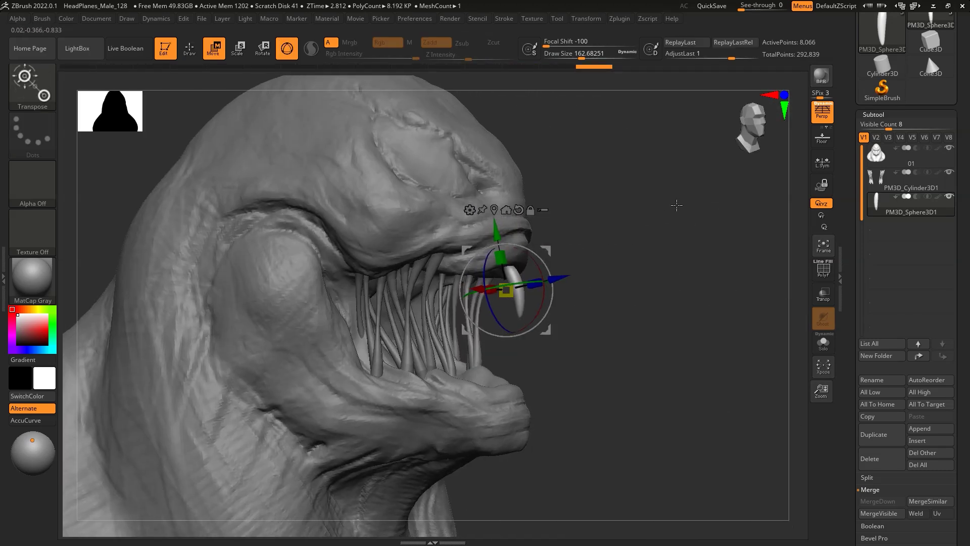
{"action": "left_click_drag", "start_coordinate": [676, 205], "coordinate": [576, 275]}
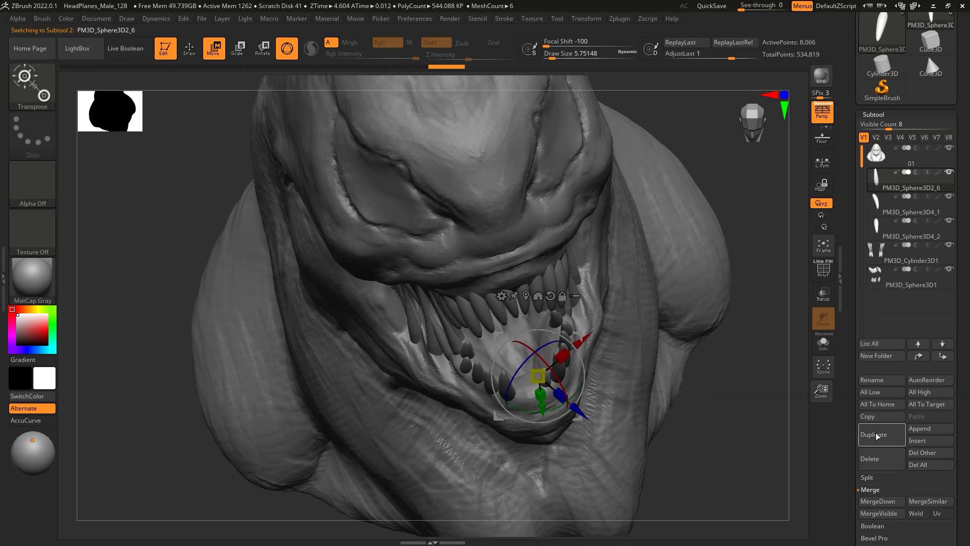
{"action": "left_click", "coordinate": [876, 436]}
{"action": "left_click_drag", "start_coordinate": [553, 410], "coordinate": [541, 414]}
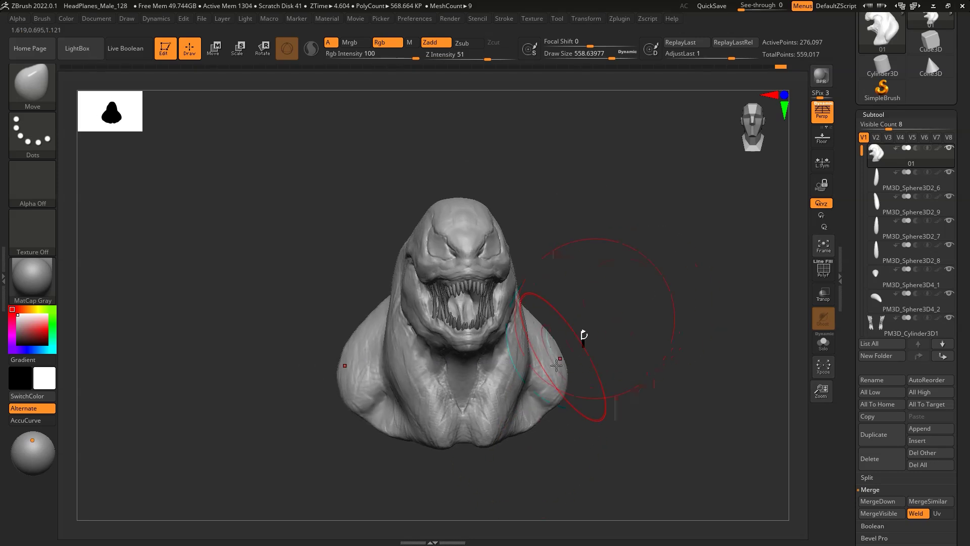
- Reshape the head with a smaller Move brush from front and reverse views
{"action": "key", "text": "bracketleft"}
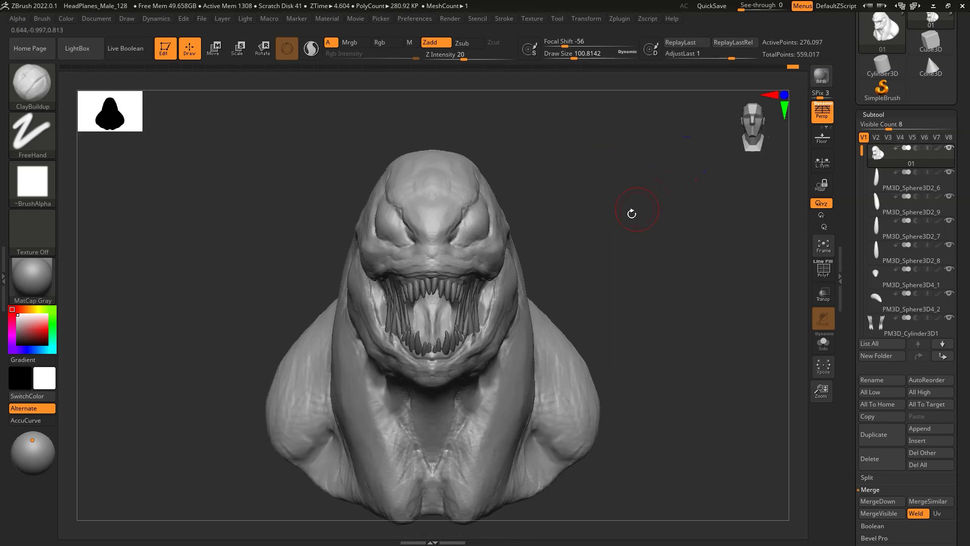
{"action": "left_click_drag", "start_coordinate": [580, 182], "coordinate": [572, 169]}
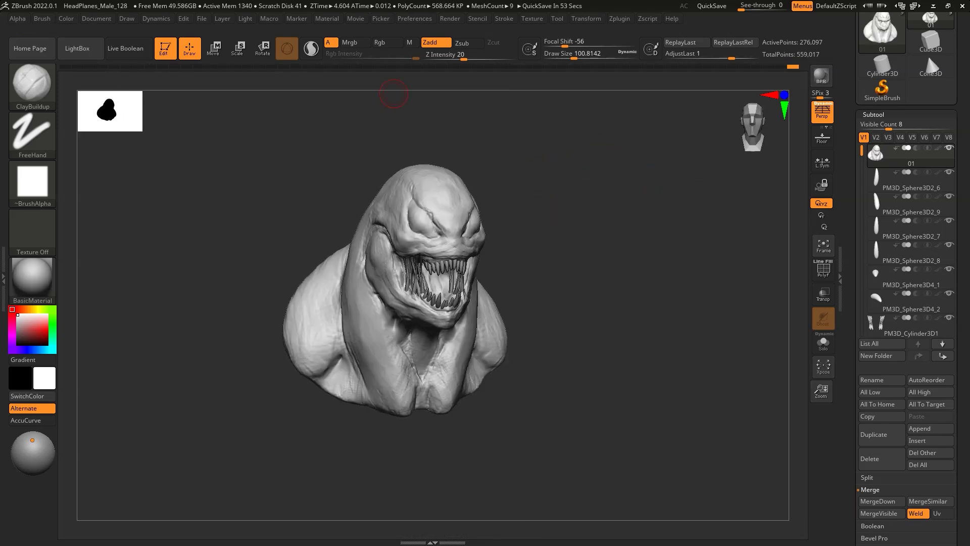
{"action": "key", "text": "b"}
{"action": "key", "text": "m"}
{"action": "key", "text": "v"}
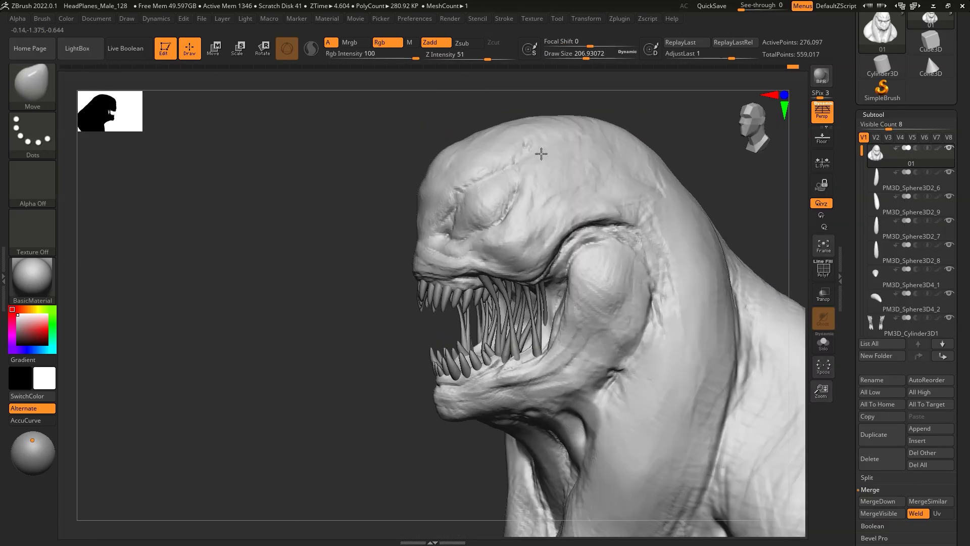
{"action": "mouse_move", "coordinate": [462, 145]}
{"action": "left_mouse_down"}
{"action": "mouse_move", "coordinate": [498, 102]}
{"action": "mouse_move", "coordinate": [408, 214]}
{"action": "mouse_move", "coordinate": [466, 136]}
{"action": "mouse_move", "coordinate": [552, 177]}
{"action": "left_mouse_up"}
- Flatten facial planes with TrimDynamic and cut creases with DamStandard
{"action": "key", "text": "b"}
{"action": "key", "text": "t"}
{"action": "key", "text": "d"}
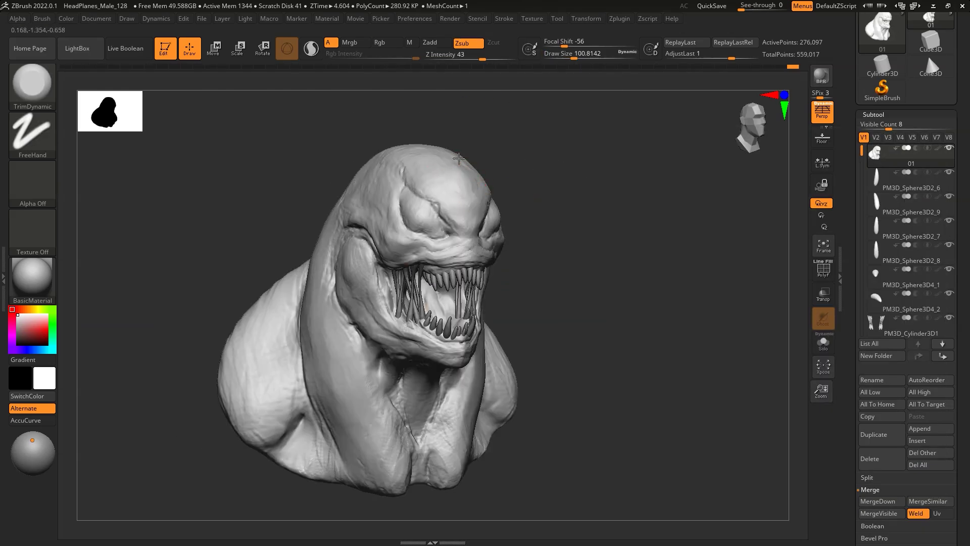
{"action": "mouse_move", "coordinate": [474, 204]}
{"action": "left_mouse_down"}
{"action": "mouse_move", "coordinate": [542, 173]}
{"action": "mouse_move", "coordinate": [562, 200]}
{"action": "left_mouse_up"}
{"action": "key", "text": "b"}
{"action": "key", "text": "d"}
{"action": "key", "text": "s"}
{"action": "key", "text": "space"}
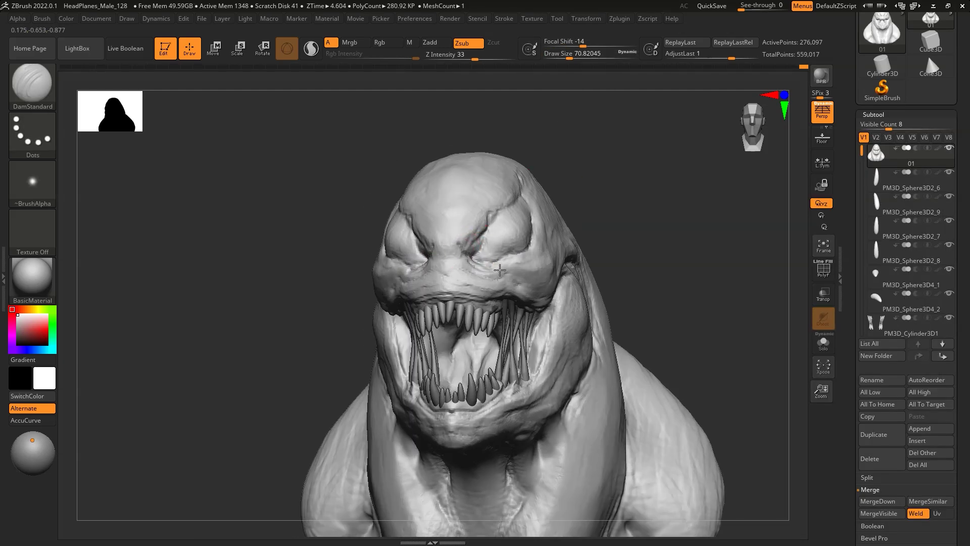
- Build up the brow with ClayBuildup and carve further folds with DamStandard
{"action": "mouse_move", "coordinate": [540, 200]}
{"action": "left_mouse_down"}
{"action": "mouse_move", "coordinate": [528, 164]}
{"action": "mouse_move", "coordinate": [584, 179]}
{"action": "left_mouse_up"}
{"action": "key", "text": "b"}
{"action": "left_click", "coordinate": [222, 161]}
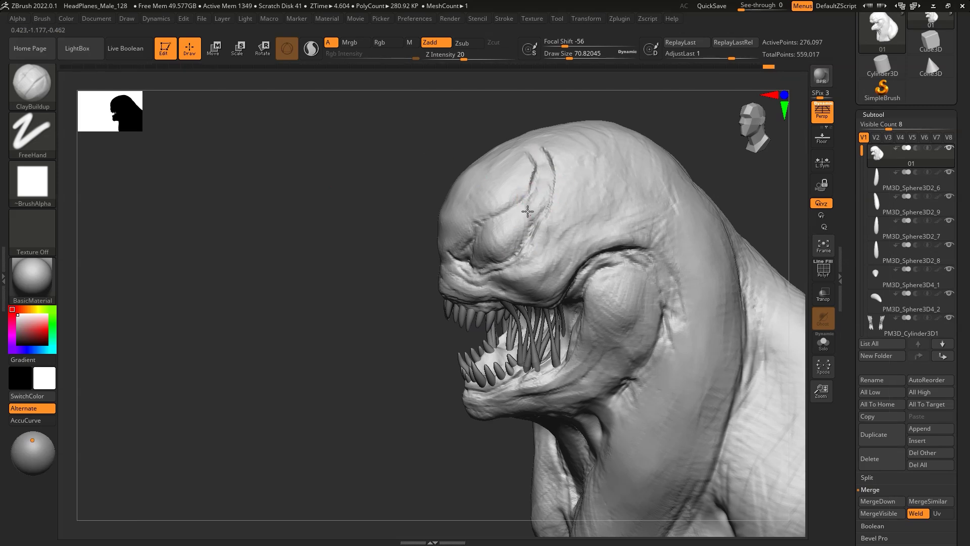
{"action": "mouse_move", "coordinate": [530, 162]}
{"action": "left_mouse_down"}
{"action": "mouse_move", "coordinate": [569, 197]}
{"action": "mouse_move", "coordinate": [621, 199]}
{"action": "left_mouse_up"}
{"action": "key", "text": "b"}
{"action": "key", "text": "d"}
{"action": "key", "text": "s"}
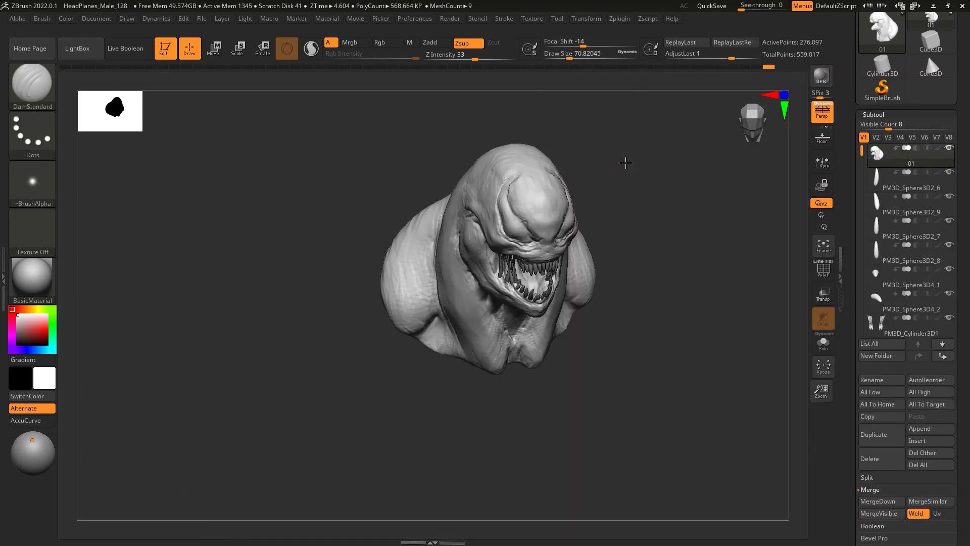
- Redo to the latest history step and carve a deeper crease into the neck
{"action": "left_click_drag", "start_coordinate": [623, 162], "coordinate": [492, 165]}
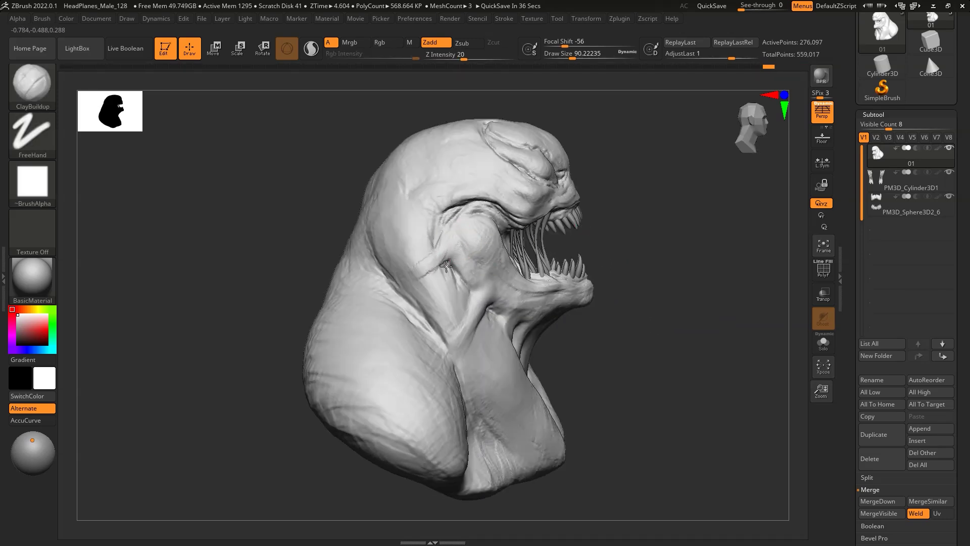
{"action": "key", "text": "ctrl+shift+z"}
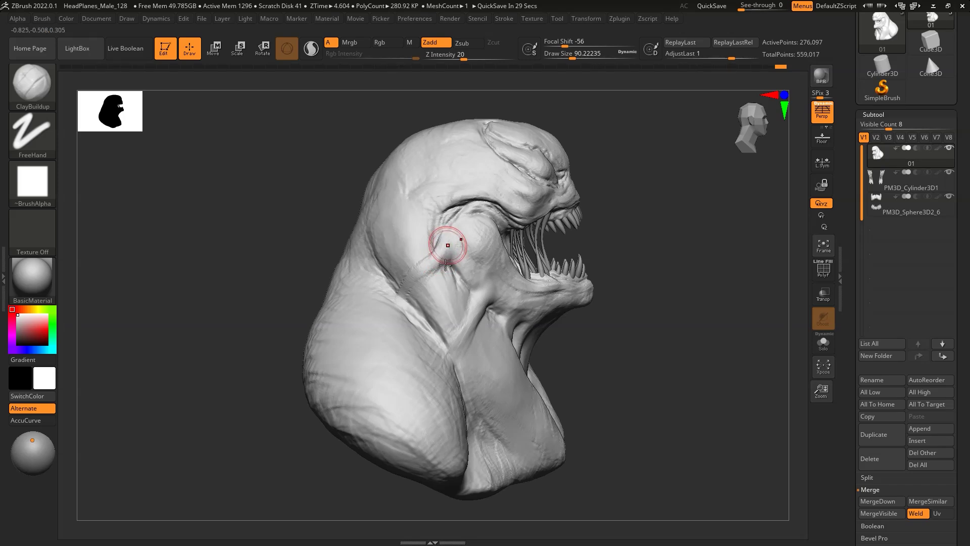
{"action": "right_click_drag", "start_coordinate": [441, 275], "coordinate": [540, 294]}
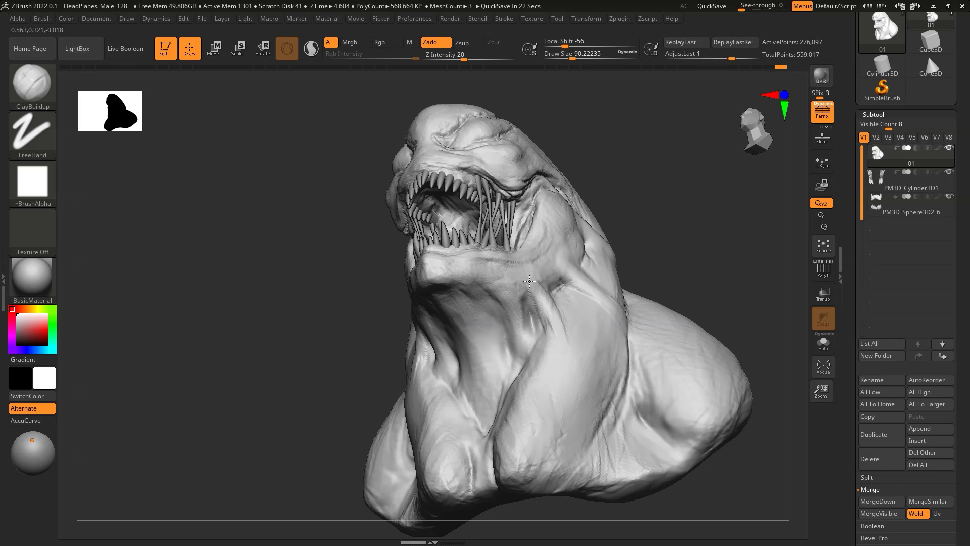
{"action": "left_click_drag", "start_coordinate": [553, 326], "coordinate": [515, 351]}
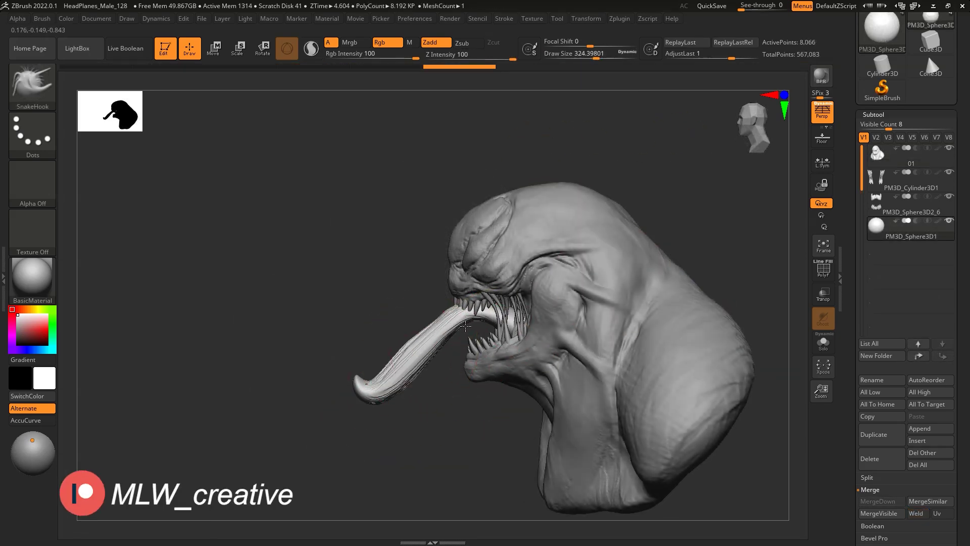
- Enable DynaMesh on the tongue under Tool > Geometry, checking it from front and side
{"action": "left_click_drag", "start_coordinate": [422, 362], "coordinate": [638, 391]}
{"action": "left_click", "coordinate": [873, 194]}
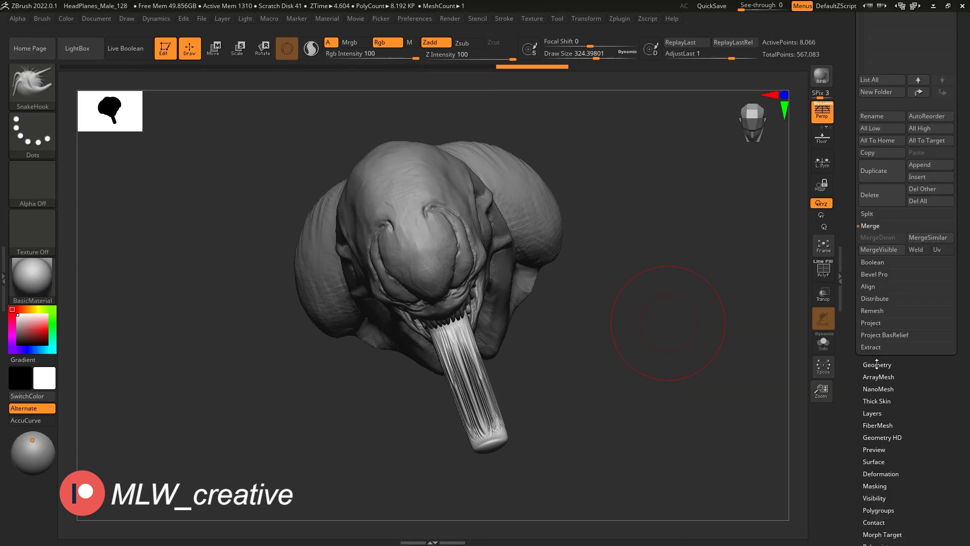
{"action": "left_click", "coordinate": [875, 216]}
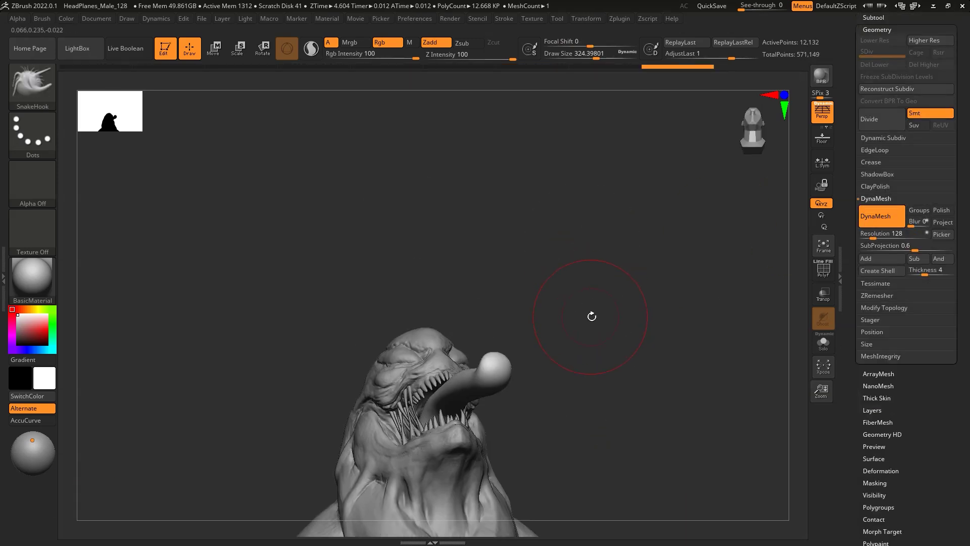
{"action": "left_click_drag", "start_coordinate": [591, 316], "coordinate": [545, 255]}
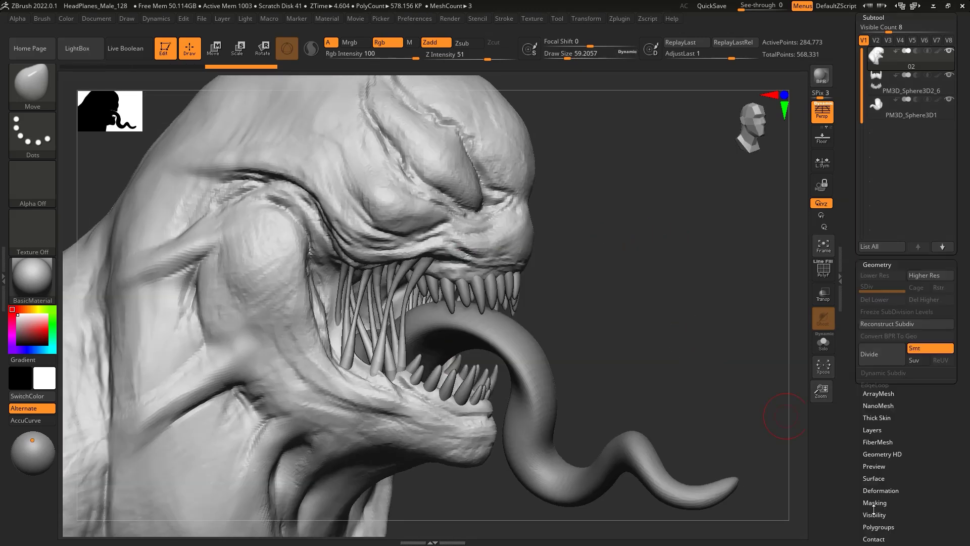
- Remesh the tongue at resolution 504 and set ClayBuildup to draw size about 90
{"action": "left_click_drag", "start_coordinate": [881, 238], "coordinate": [885, 238]}
{"action": "key", "text": "ctrl"}
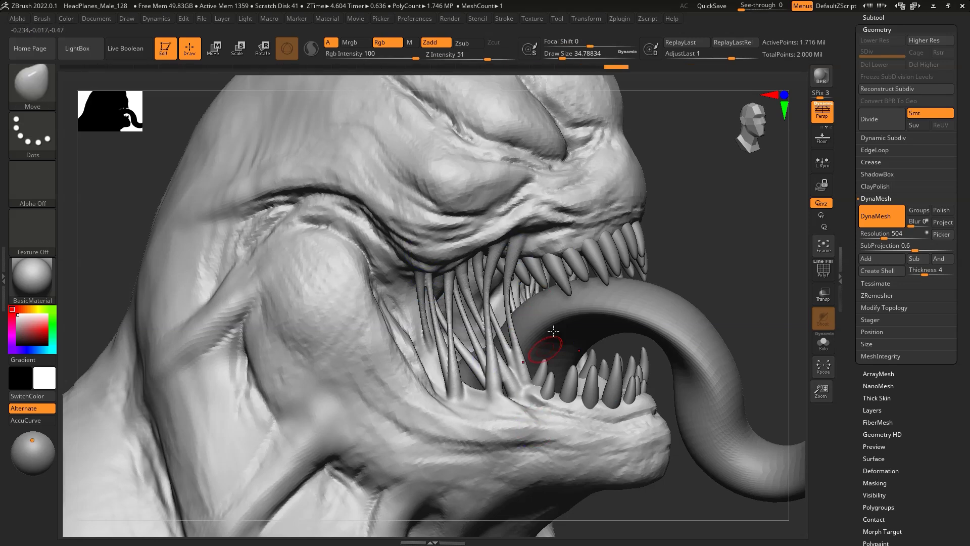
{"action": "key", "text": "b"}
{"action": "key", "text": "c"}
{"action": "key", "text": "b"}
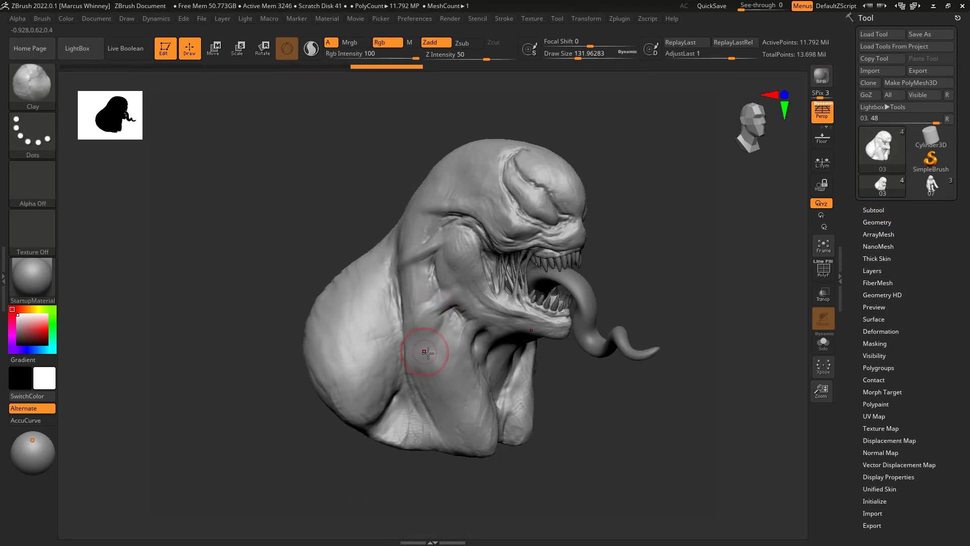
{"action": "key", "text": "space"}
{"action": "left_click_drag", "start_coordinate": [445, 283], "coordinate": [430, 283]}
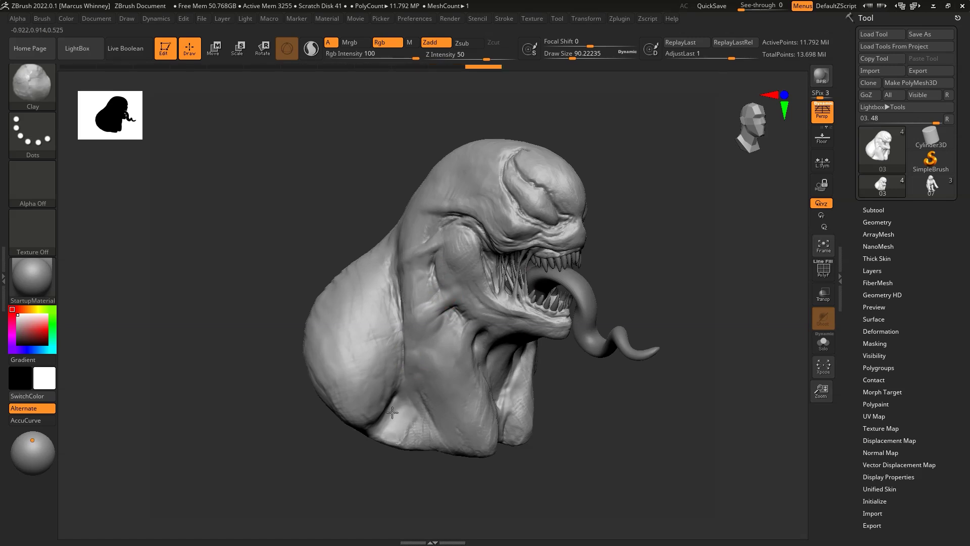
- Smooth the creature's forehead, then step back and forth through the undo history
{"action": "left_click_drag", "start_coordinate": [424, 339], "coordinate": [459, 403], "text": "shift"}
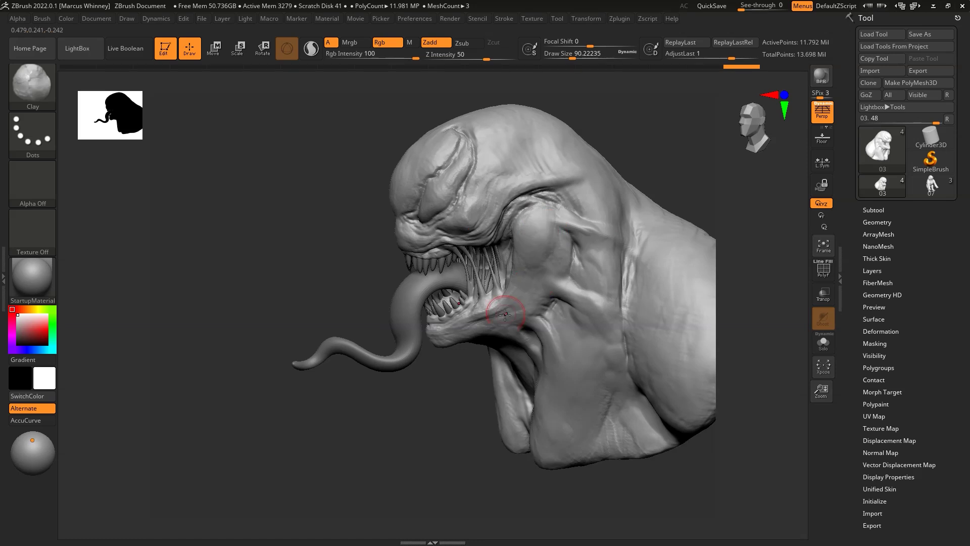
{"action": "left_click_drag", "start_coordinate": [470, 133], "coordinate": [447, 165], "text": "shift"}
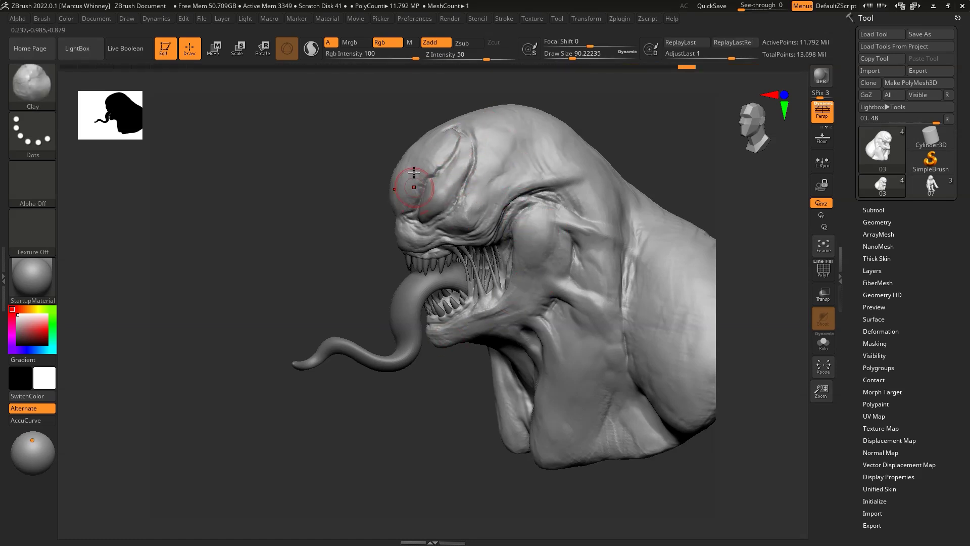
{"action": "right_click_drag", "start_coordinate": [413, 172], "coordinate": [552, 257]}
{"action": "key", "text": "ctrl+z"}
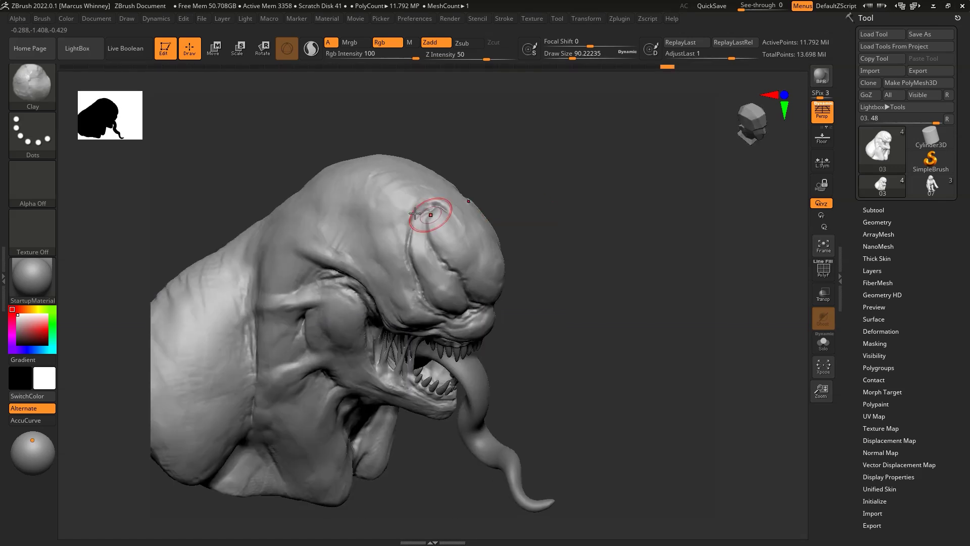
{"action": "key", "text": "ctrl+shift+z"}
{"action": "key", "text": "ctrl+shift+z"}
{"action": "key", "text": "ctrl+shift+z"}
{"action": "key", "text": "ctrl+shift+z"}
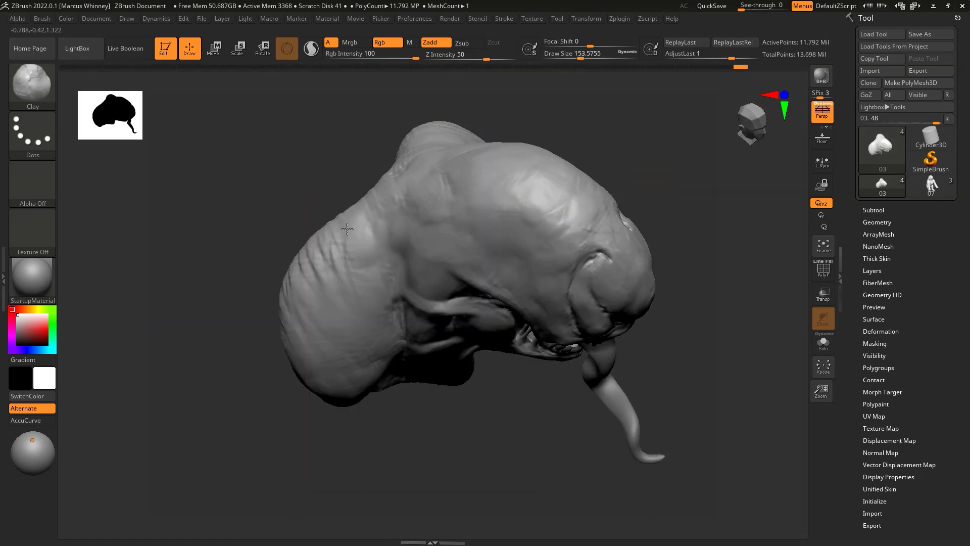
{"action": "key", "text": "ctrl+shift+z"}
{"action": "key", "text": "ctrl+shift+z"}
{"action": "key", "text": "ctrl+shift+z"}
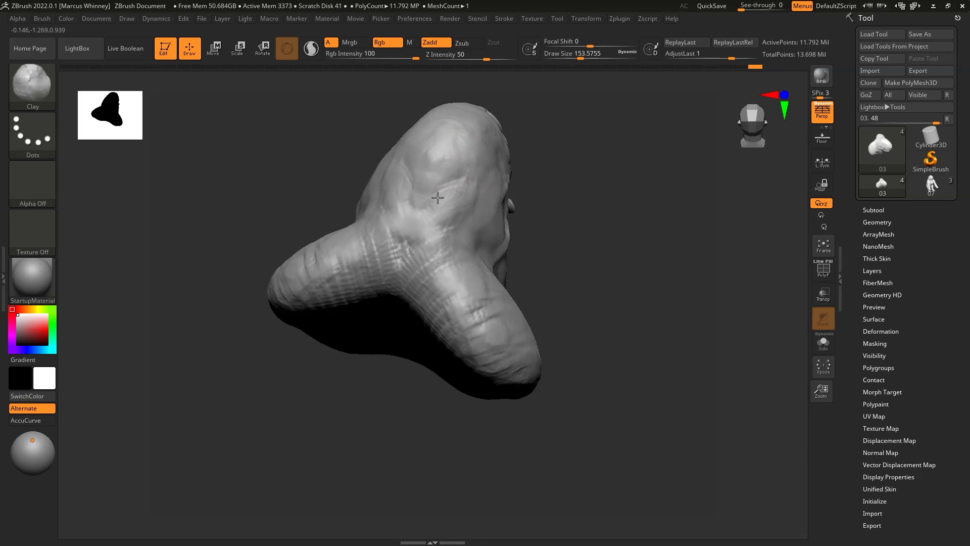
{"action": "key", "text": "ctrl+shift+z"}
{"action": "key", "text": "ctrl+shift+z"}
{"action": "key", "text": "ctrl+shift+z"}
{"action": "key", "text": "ctrl+shift+z"}
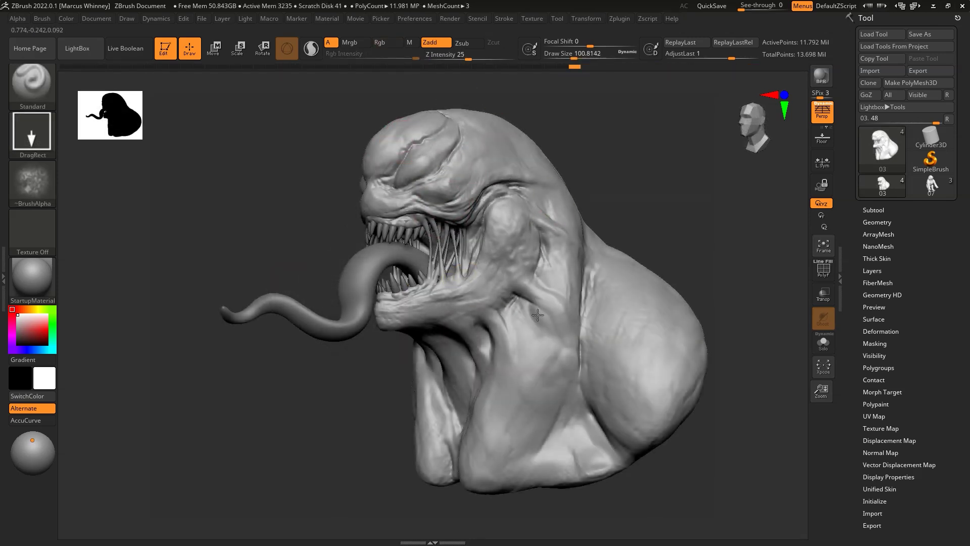
{"action": "key", "text": "ctrl+shift+z"}
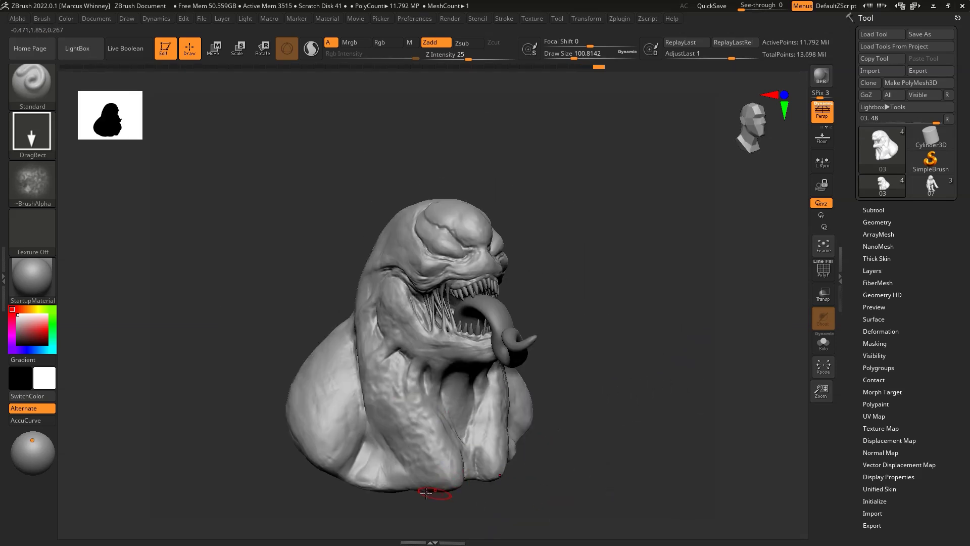
{"action": "key", "text": "ctrl+z"}
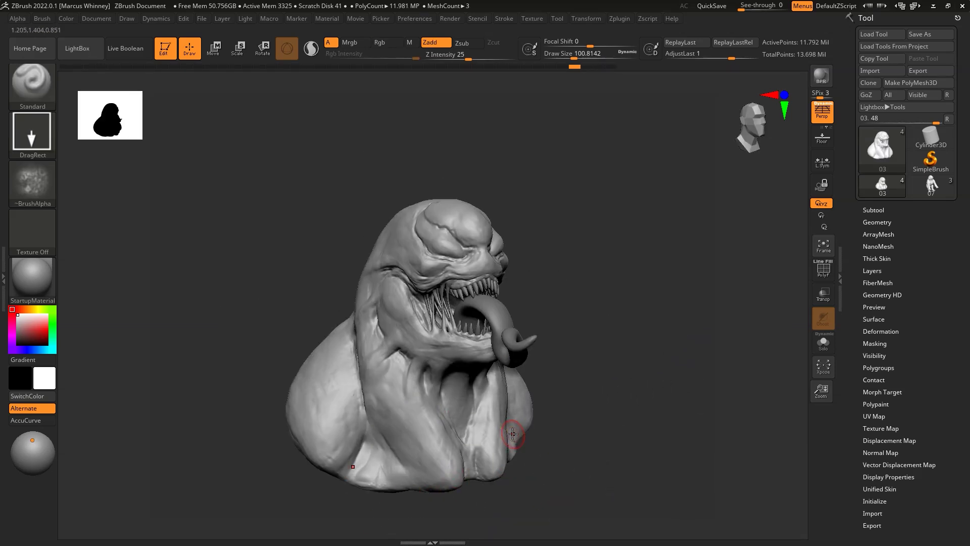
{"action": "left_click", "coordinate": [17, 18]}
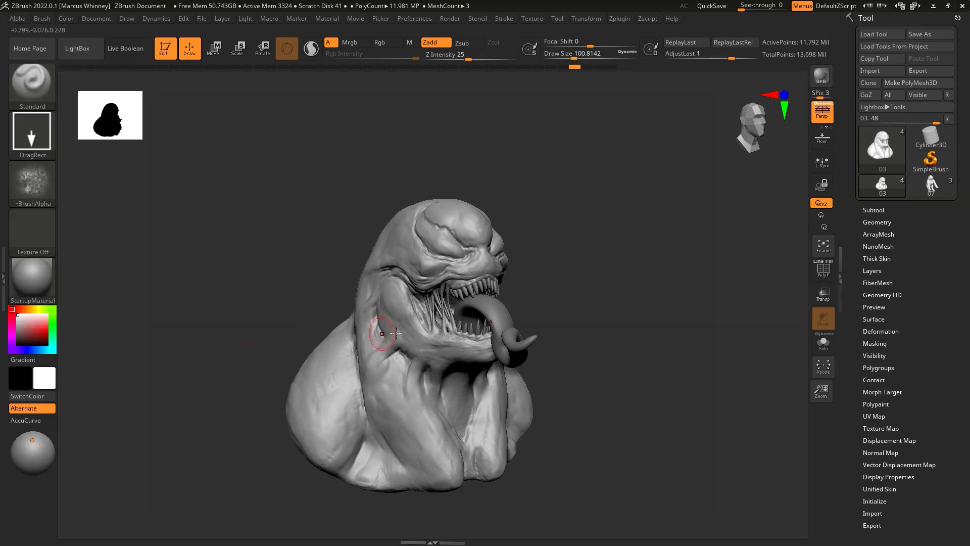
- Enlarge the brush and lower Z Intensity to 16
{"action": "left_click_drag", "start_coordinate": [469, 59], "coordinate": [460, 59]}
{"action": "key", "text": "space"}
{"action": "left_click_drag", "start_coordinate": [404, 132], "coordinate": [434, 132]}
{"action": "right_click_drag", "start_coordinate": [332, 461], "coordinate": [439, 491]}
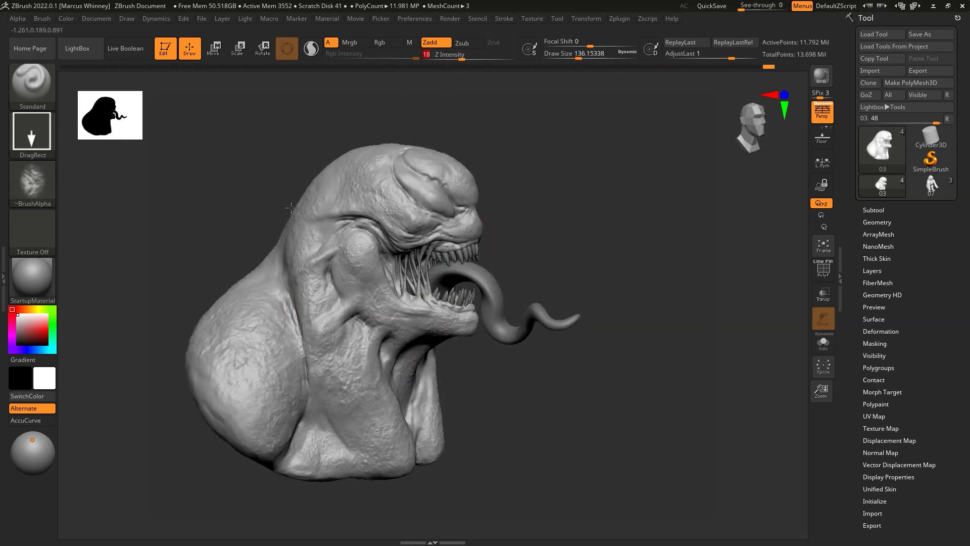
- Switch the bust to BasicMaterial and view it in profile, front and three-quarter views
{"action": "key", "text": "m"}
{"action": "left_click", "coordinate": [143, 421]}
{"action": "left_click_drag", "start_coordinate": [572, 435], "coordinate": [447, 373]}
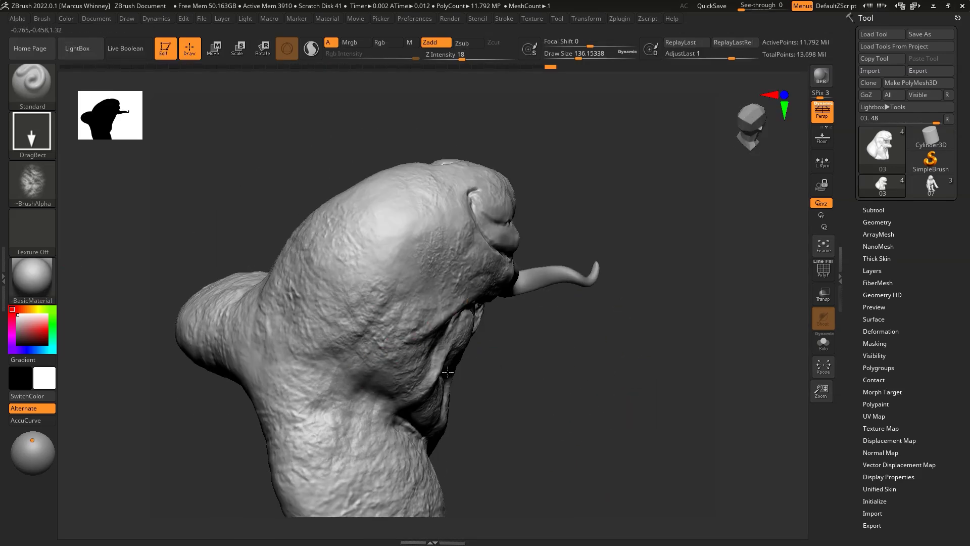
{"action": "left_click_drag", "start_coordinate": [589, 234], "coordinate": [534, 149]}
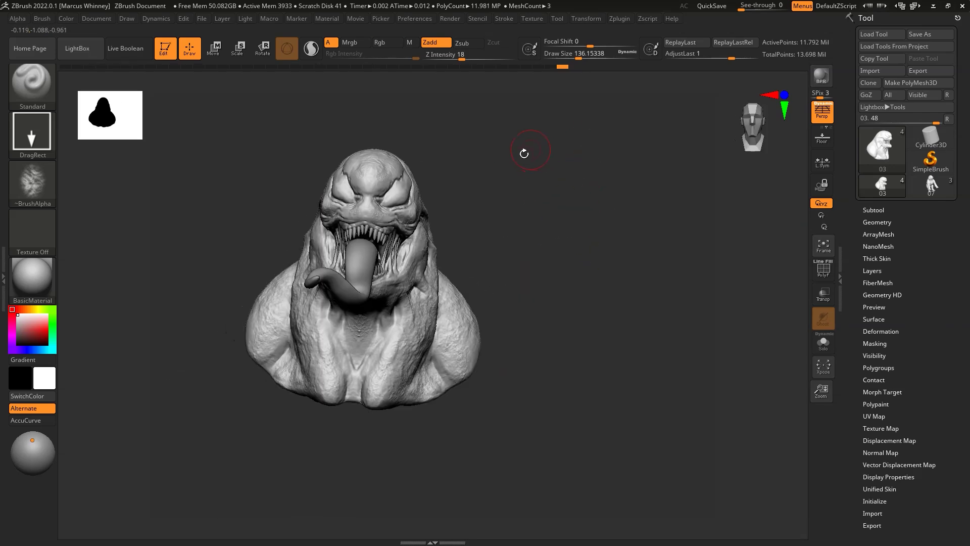
{"action": "left_click_drag", "start_coordinate": [364, 426], "coordinate": [408, 348]}
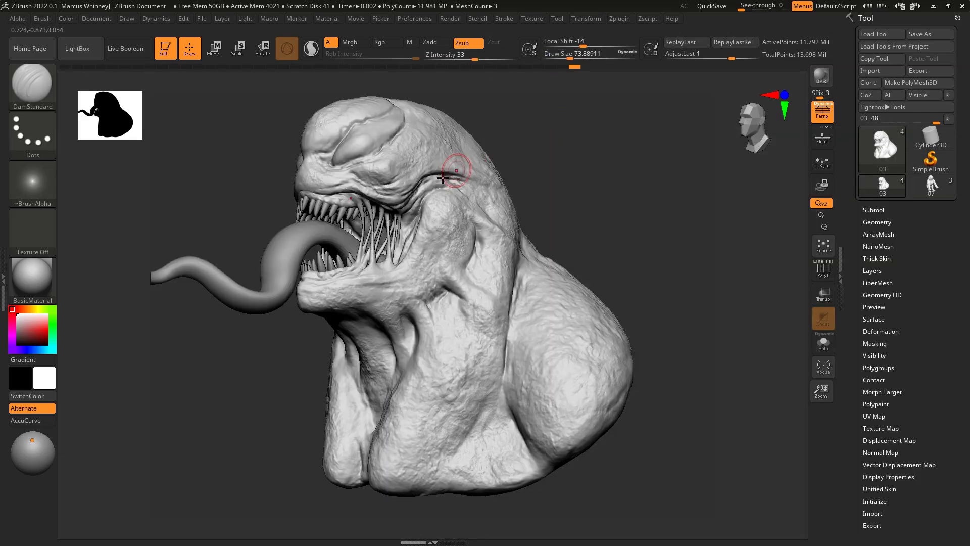
- Fine-tune the brush size and turn the bust to face right
{"action": "key", "text": "bracketleft"}
{"action": "key", "text": "bracketleft"}
{"action": "key", "text": "bracketleft"}
{"action": "key", "text": "bracketright"}
{"action": "key", "text": "bracketright"}
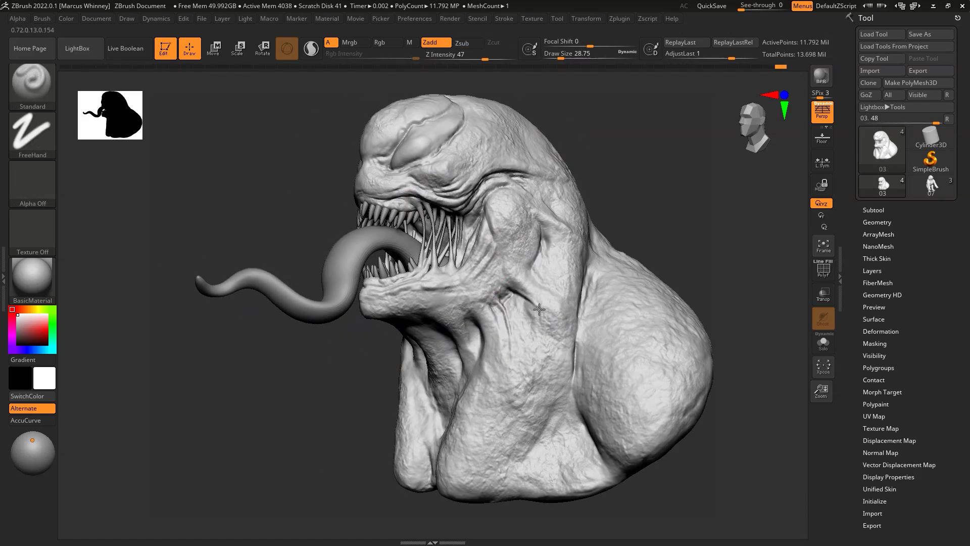
{"action": "key", "text": "space"}
{"action": "key", "text": "space"}
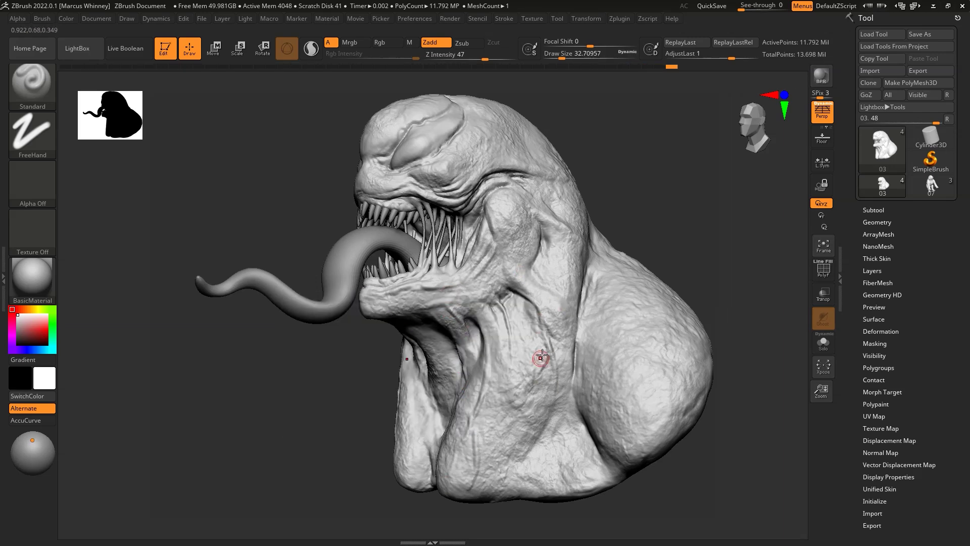
{"action": "mouse_move", "coordinate": [504, 498]}
{"action": "left_mouse_down"}
{"action": "mouse_move", "coordinate": [682, 265]}
{"action": "mouse_move", "coordinate": [453, 330]}
{"action": "left_mouse_up"}
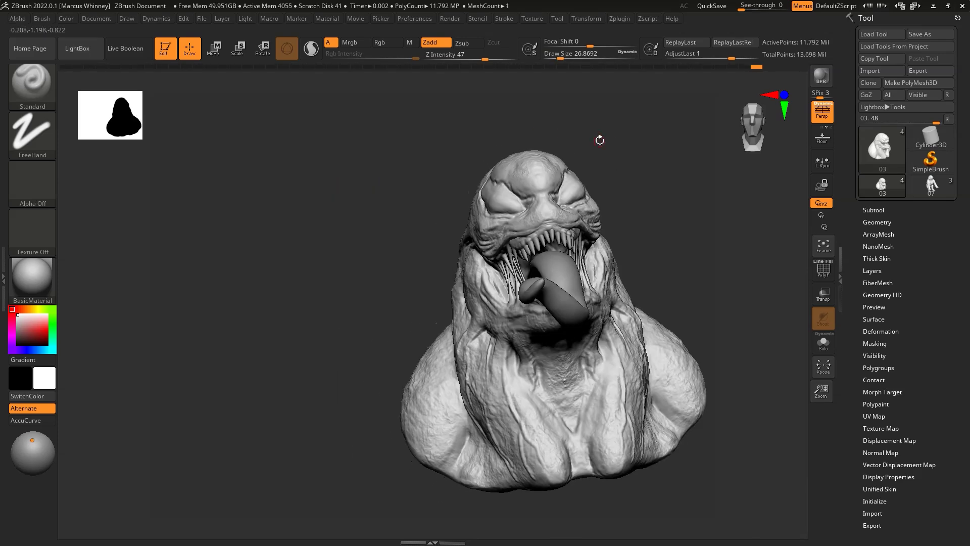
- Sculpt detail strokes on the creature's face and along its forehead from front views
{"action": "left_click_drag", "start_coordinate": [554, 179], "coordinate": [570, 158]}
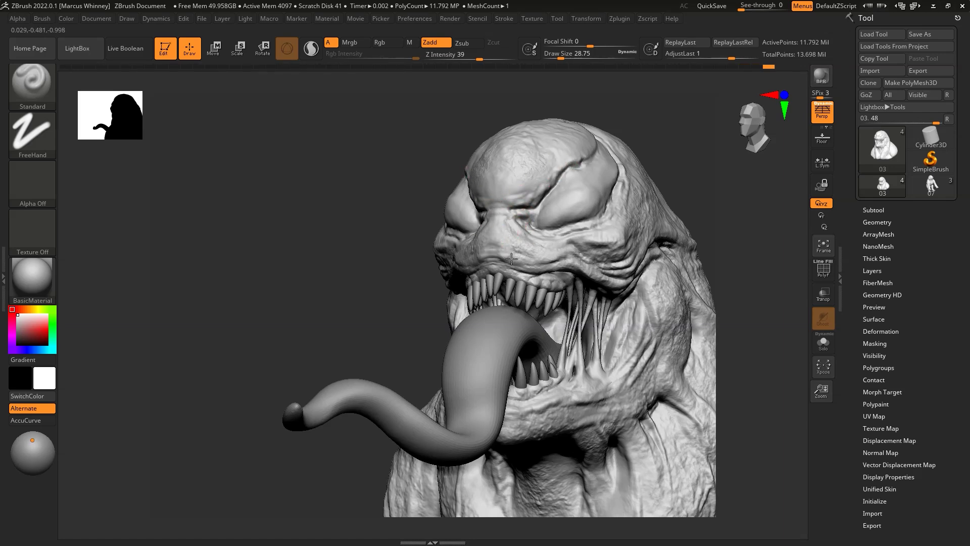
{"action": "left_click_drag", "start_coordinate": [550, 259], "coordinate": [689, 128], "text": "shift"}
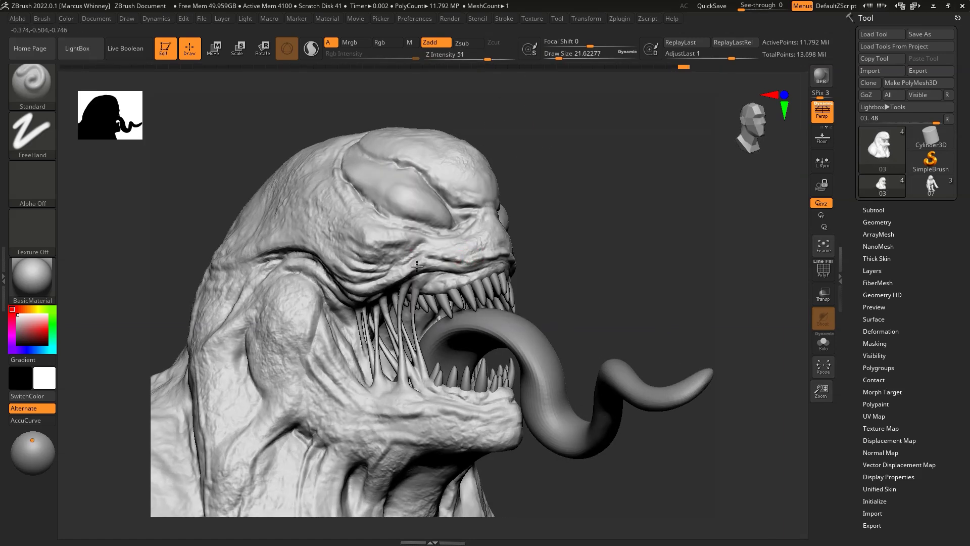
{"action": "left_click_drag", "start_coordinate": [546, 163], "coordinate": [409, 193]}
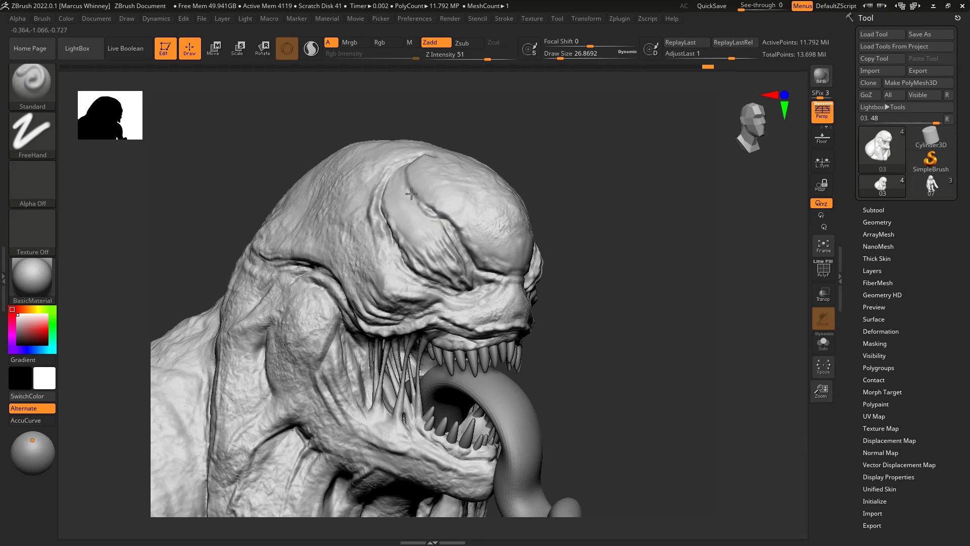
{"action": "left_click_drag", "start_coordinate": [411, 189], "coordinate": [441, 211]}
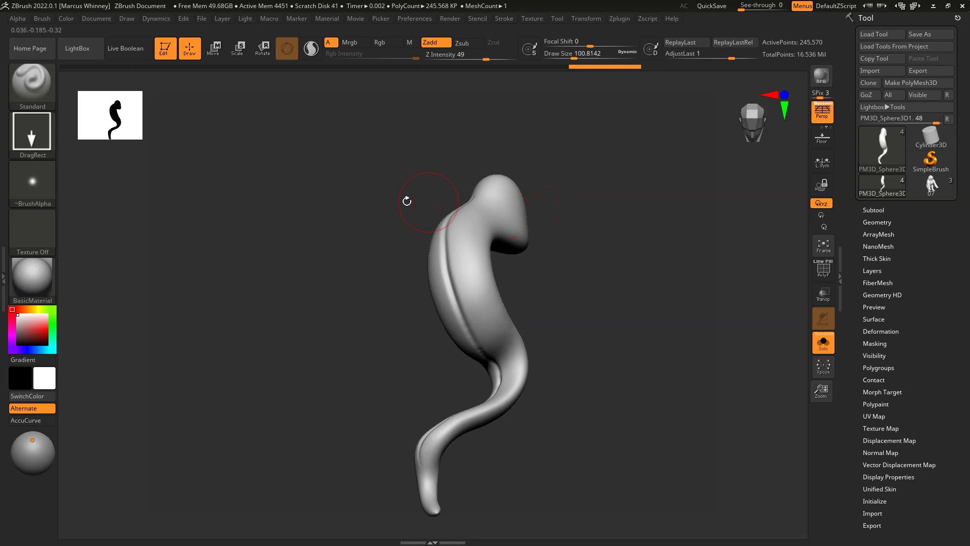
- Pick a brush alpha and reshape the tongue's upper part, checking its curve from several angles
{"action": "left_click", "coordinate": [51, 193]}
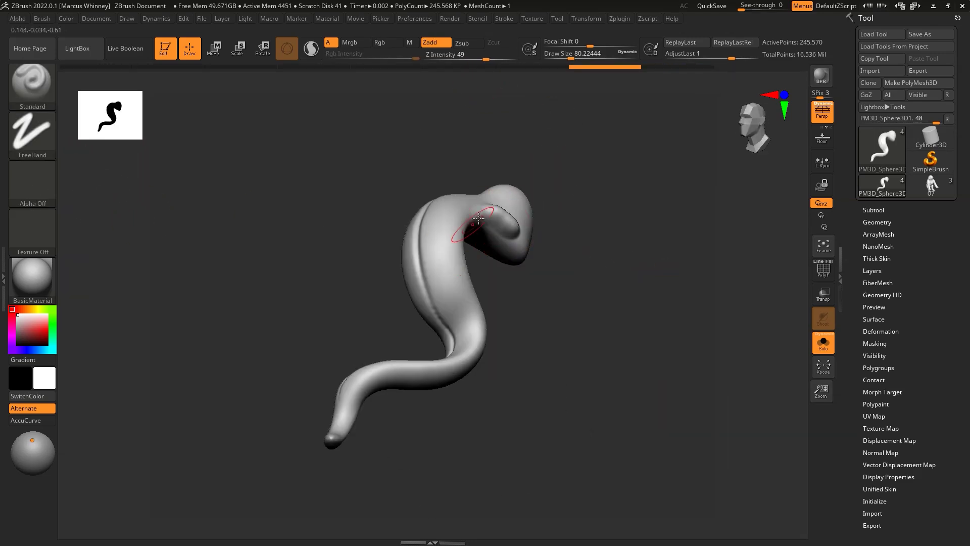
{"action": "mouse_move", "coordinate": [364, 429]}
{"action": "left_mouse_down"}
{"action": "mouse_move", "coordinate": [501, 393]}
{"action": "mouse_move", "coordinate": [552, 336]}
{"action": "left_mouse_up"}
{"action": "mouse_move", "coordinate": [237, 266]}
{"action": "left_mouse_down"}
{"action": "mouse_move", "coordinate": [303, 242]}
{"action": "mouse_move", "coordinate": [366, 267]}
{"action": "mouse_move", "coordinate": [366, 361]}
{"action": "mouse_move", "coordinate": [473, 442]}
{"action": "mouse_move", "coordinate": [557, 278]}
{"action": "left_mouse_up"}
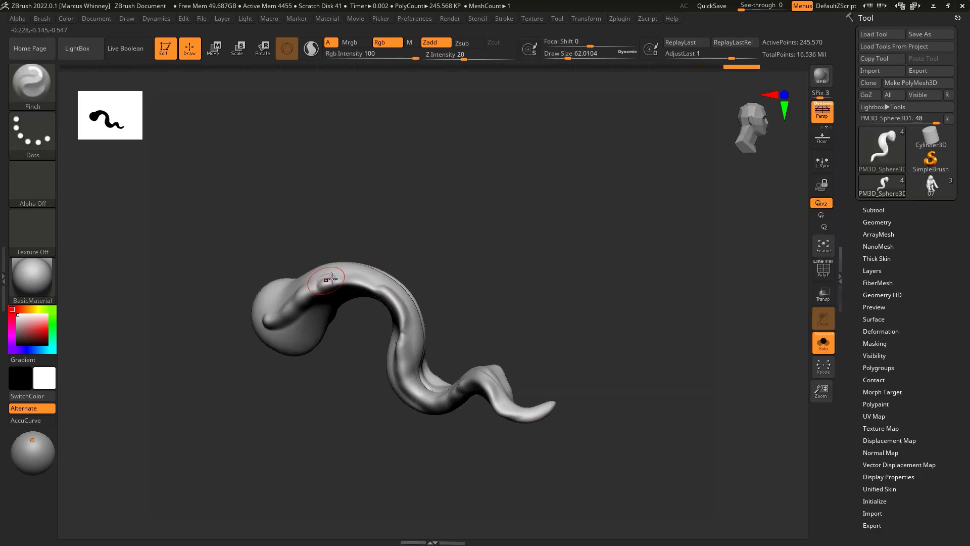
{"action": "left_click_drag", "start_coordinate": [348, 255], "coordinate": [404, 256]}
{"action": "mouse_move", "coordinate": [326, 282]}
{"action": "left_mouse_down"}
{"action": "mouse_move", "coordinate": [396, 219]}
{"action": "mouse_move", "coordinate": [368, 342]}
{"action": "mouse_move", "coordinate": [472, 187]}
{"action": "left_mouse_up"}
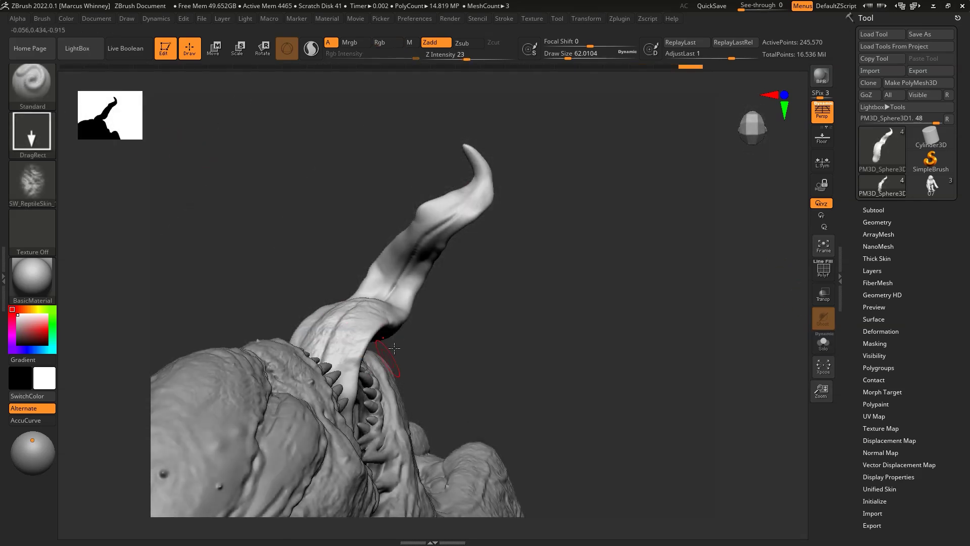
{"action": "mouse_move", "coordinate": [364, 290]}
{"action": "left_mouse_down"}
{"action": "mouse_move", "coordinate": [514, 178]}
{"action": "mouse_move", "coordinate": [437, 312]}
{"action": "mouse_move", "coordinate": [422, 225]}
{"action": "left_mouse_up"}
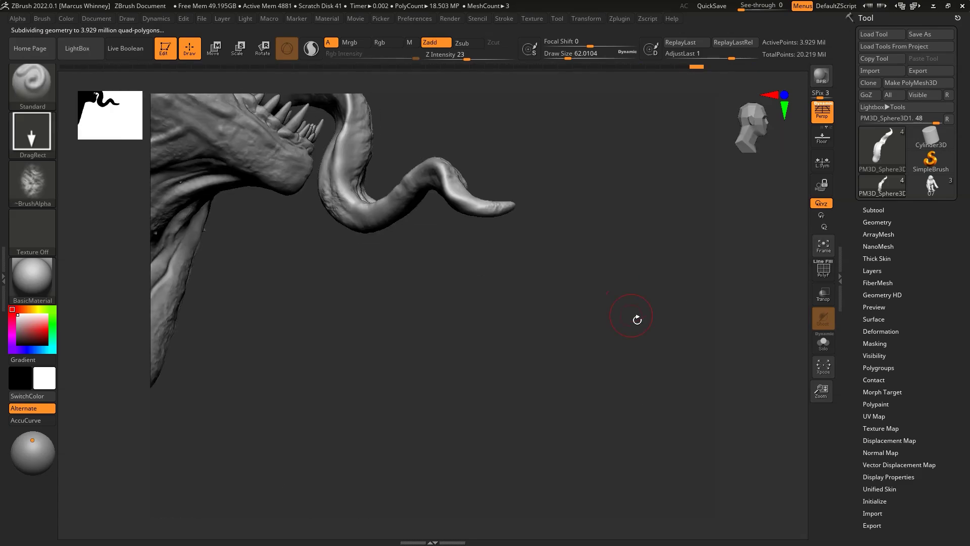
- Switch to Alpha 07, texture the tongue, and show the full creature alongside it
{"action": "key", "text": "b"}
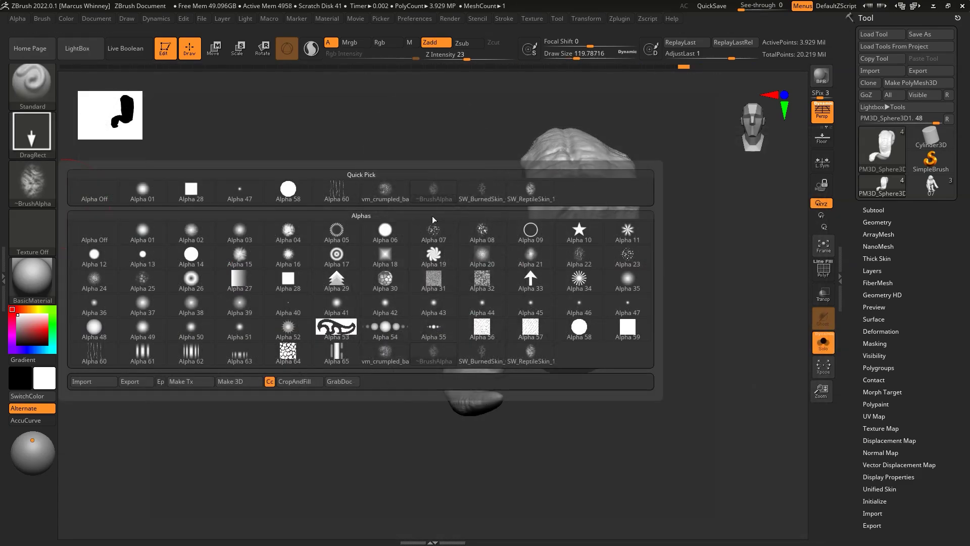
{"action": "left_click", "coordinate": [641, 258]}
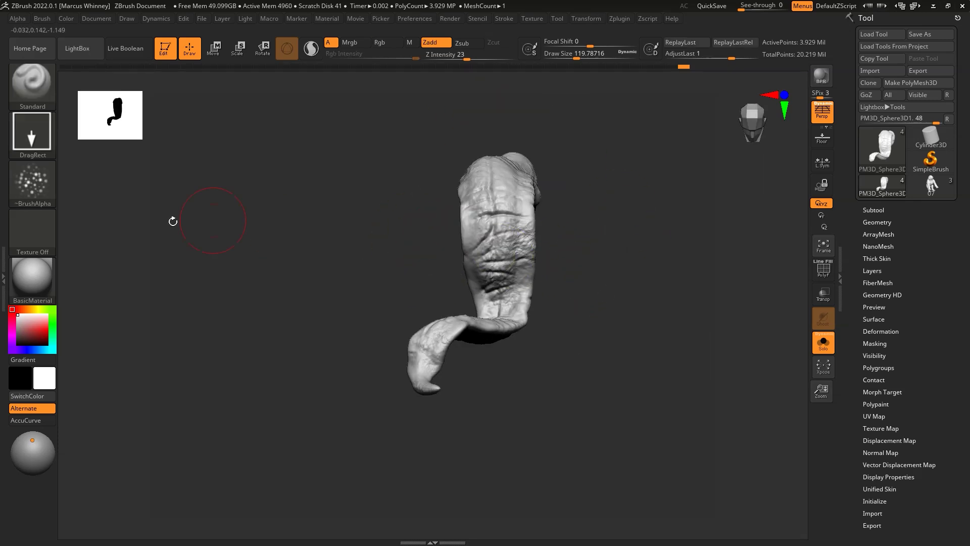
{"action": "mouse_move", "coordinate": [551, 268]}
{"action": "left_mouse_down"}
{"action": "mouse_move", "coordinate": [652, 262]}
{"action": "mouse_move", "coordinate": [600, 217]}
{"action": "left_mouse_up"}
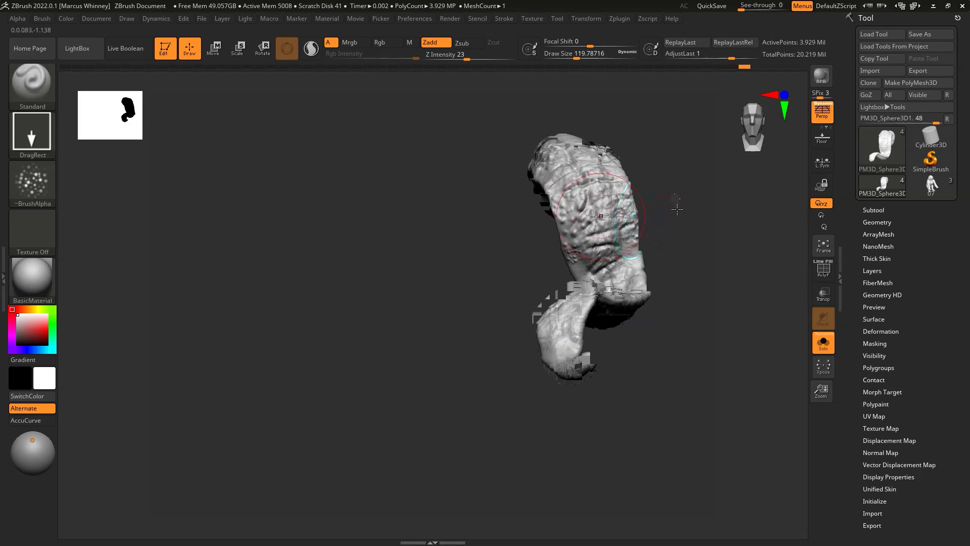
{"action": "mouse_move", "coordinate": [612, 250]}
{"action": "left_mouse_down"}
{"action": "mouse_move", "coordinate": [617, 173]}
{"action": "mouse_move", "coordinate": [589, 216]}
{"action": "mouse_move", "coordinate": [811, 335]}
{"action": "left_mouse_up"}
{"action": "left_click", "coordinate": [823, 342]}
{"action": "left_click_drag", "start_coordinate": [561, 374], "coordinate": [628, 372]}
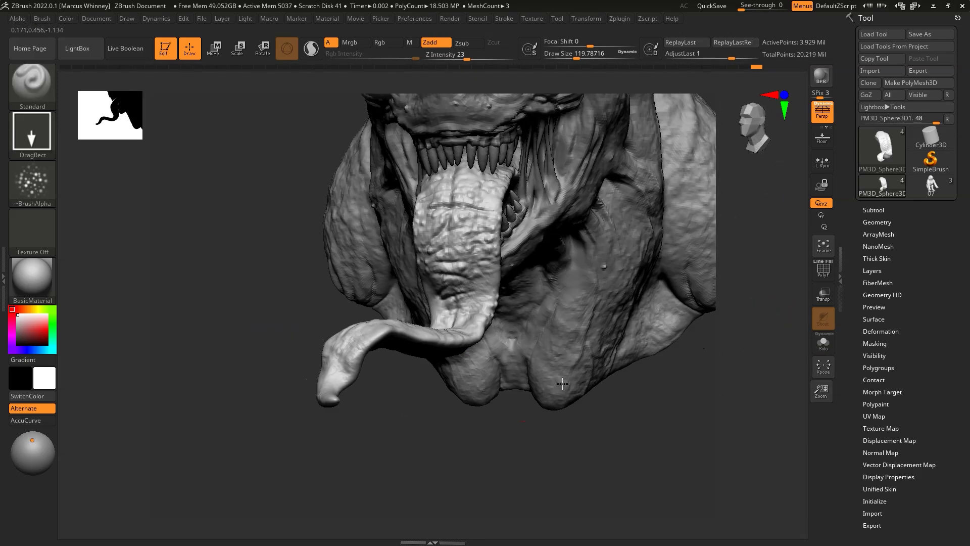
{"action": "key", "text": "space"}
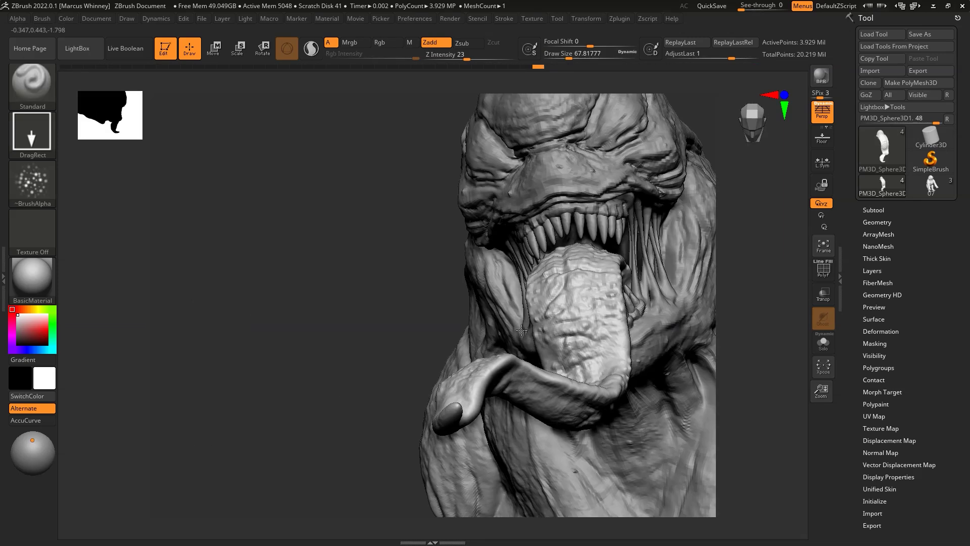
{"action": "mouse_move", "coordinate": [460, 406]}
{"action": "left_mouse_down"}
{"action": "mouse_move", "coordinate": [505, 383]}
{"action": "mouse_move", "coordinate": [540, 416]}
{"action": "mouse_move", "coordinate": [736, 480]}
{"action": "mouse_move", "coordinate": [708, 420]}
{"action": "left_mouse_up"}
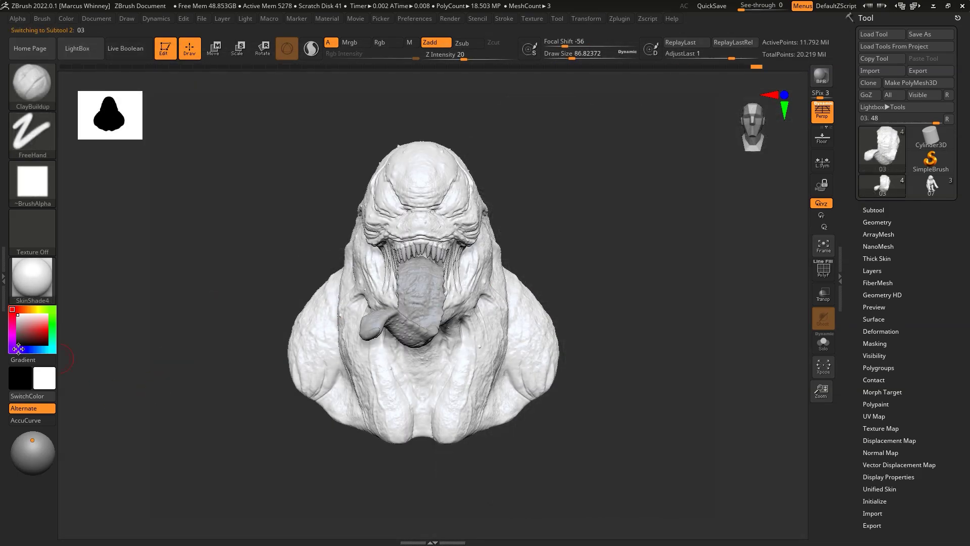
- Tint the body slate grey and set the Standard brush to Rgb painting with Zadd off
{"action": "left_click_drag", "start_coordinate": [15, 336], "coordinate": [19, 334]}
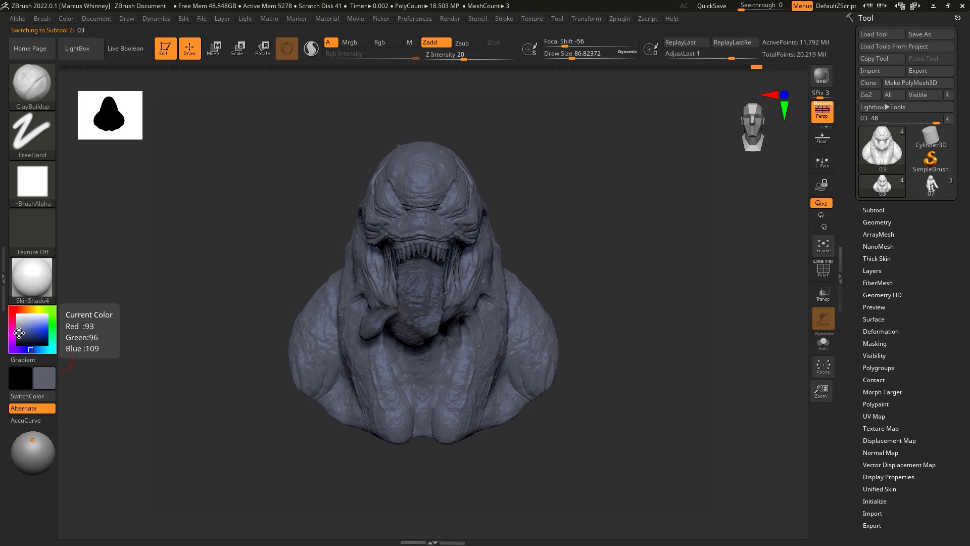
{"action": "left_click_drag", "start_coordinate": [303, 213], "coordinate": [476, 189]}
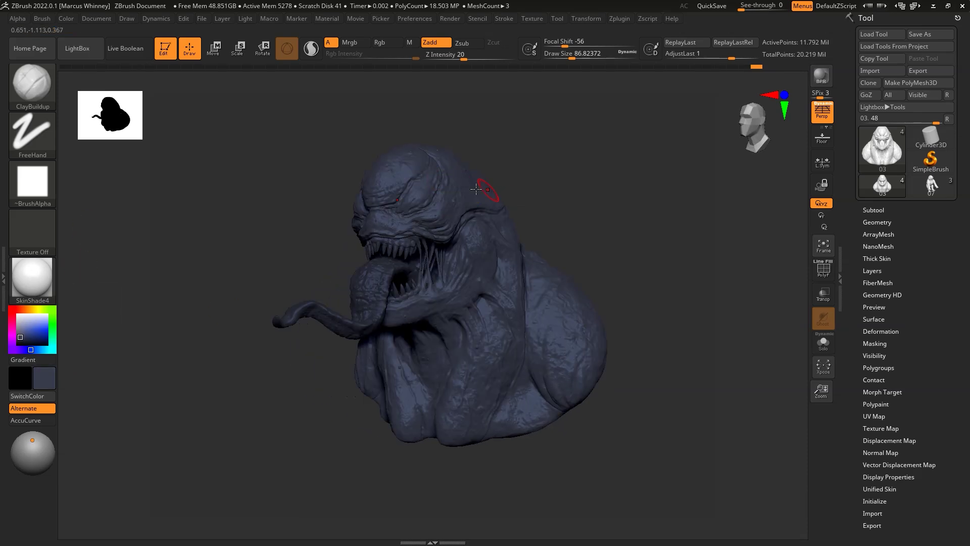
{"action": "left_click", "coordinate": [68, 20]}
{"action": "key", "text": "b"}
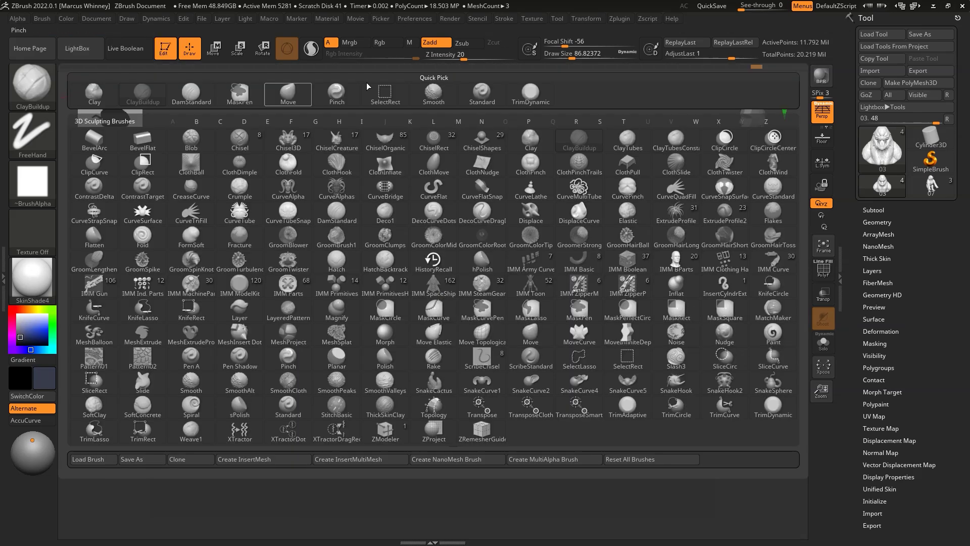
{"action": "left_click", "coordinate": [482, 94]}
{"action": "left_click", "coordinate": [388, 42]}
{"action": "left_click", "coordinate": [430, 42]}
{"action": "left_click", "coordinate": [66, 19]}
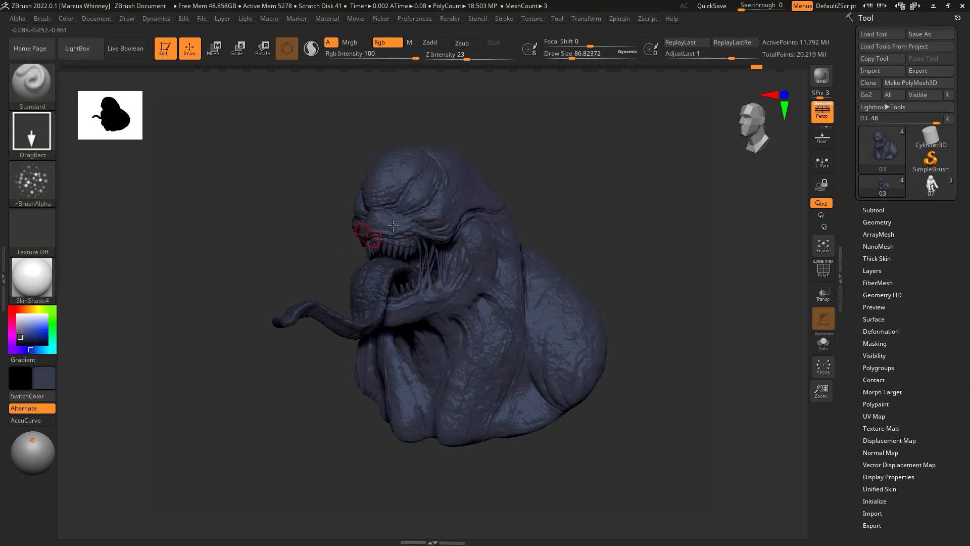
- Fill the teeth with light beige and the tongue with red
{"action": "left_click", "coordinate": [389, 256], "text": "alt"}
{"action": "left_click", "coordinate": [30, 309]}
{"action": "left_click_drag", "start_coordinate": [20, 334], "coordinate": [22, 327]}
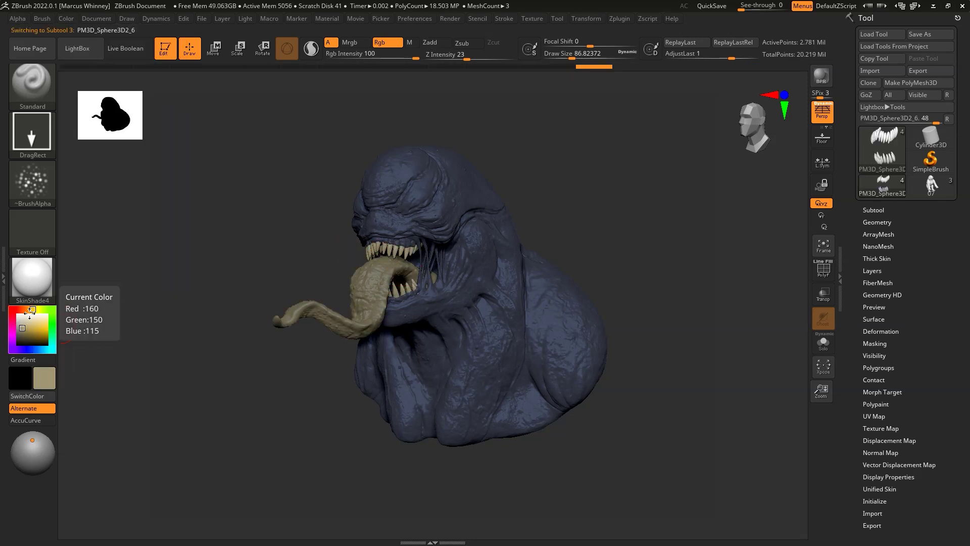
{"action": "left_click", "coordinate": [25, 321]}
{"action": "left_click", "coordinate": [64, 20]}
{"action": "left_click", "coordinate": [84, 234]}
{"action": "left_click", "coordinate": [354, 283], "text": "alt"}
{"action": "left_click", "coordinate": [12, 309]}
{"action": "left_click", "coordinate": [30, 332]}
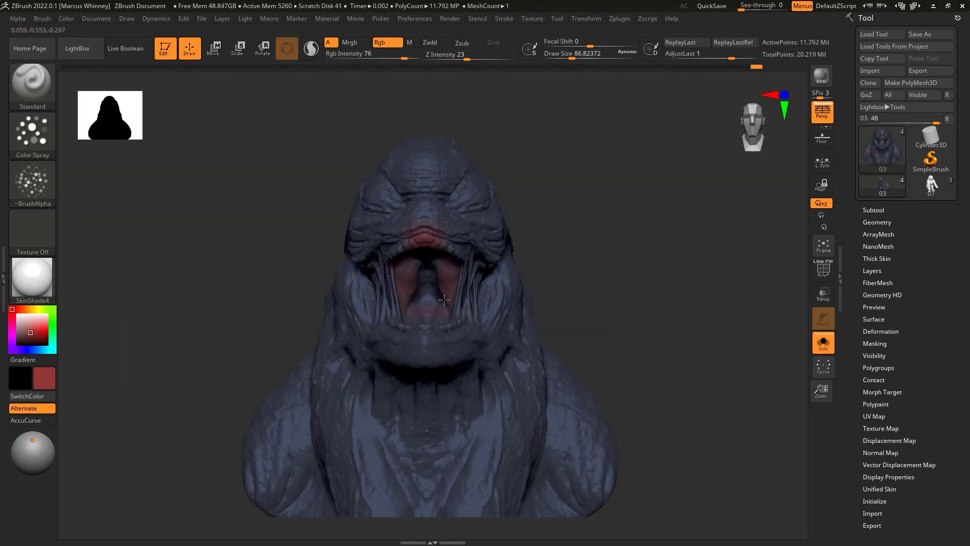
- Shrink the brush and paint pale white eye shapes across the brow
{"action": "right_click_drag", "start_coordinate": [381, 271], "coordinate": [395, 303]}
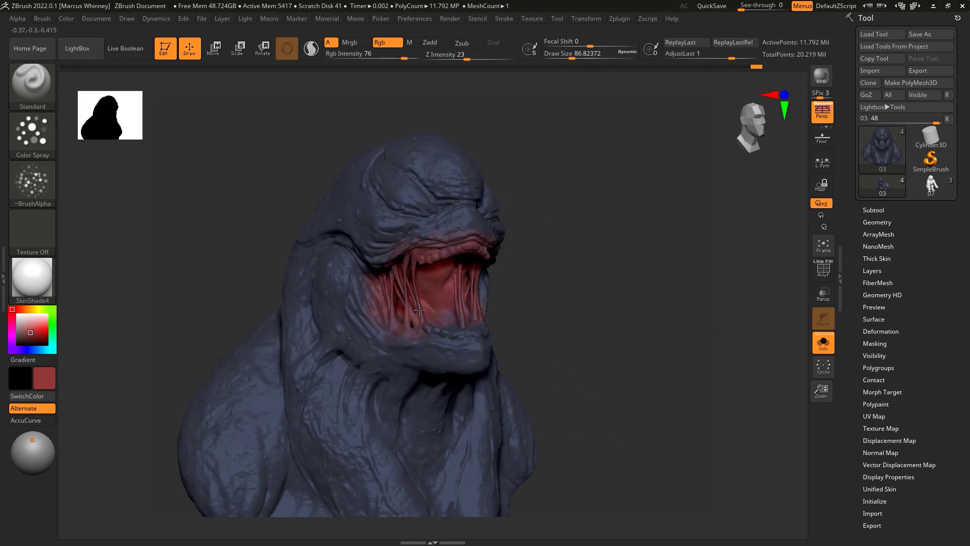
{"action": "mouse_move", "coordinate": [474, 331]}
{"action": "right_mouse_down"}
{"action": "mouse_move", "coordinate": [458, 333]}
{"action": "mouse_move", "coordinate": [514, 265]}
{"action": "right_mouse_up"}
{"action": "key", "text": "space"}
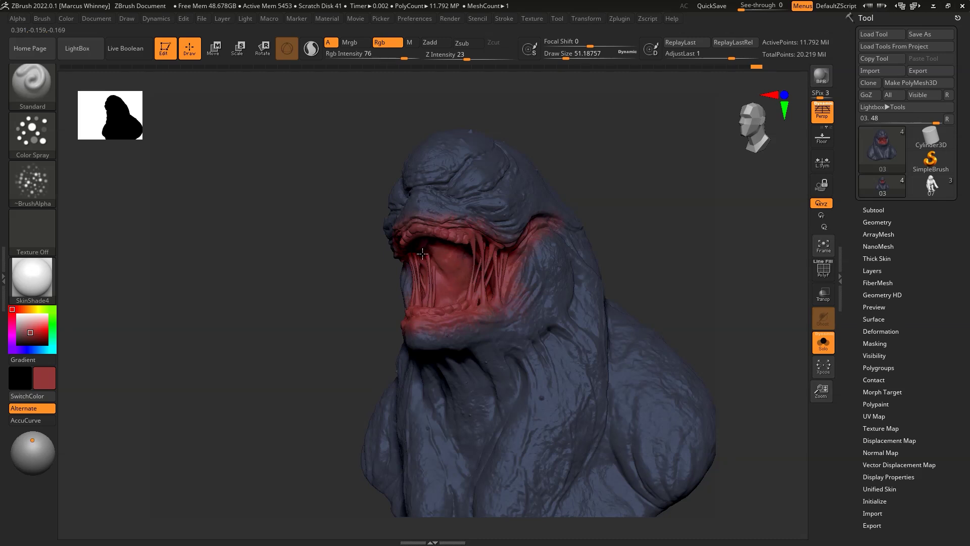
{"action": "right_click_drag", "start_coordinate": [421, 264], "coordinate": [468, 230]}
{"action": "right_click_drag", "start_coordinate": [425, 261], "coordinate": [440, 253]}
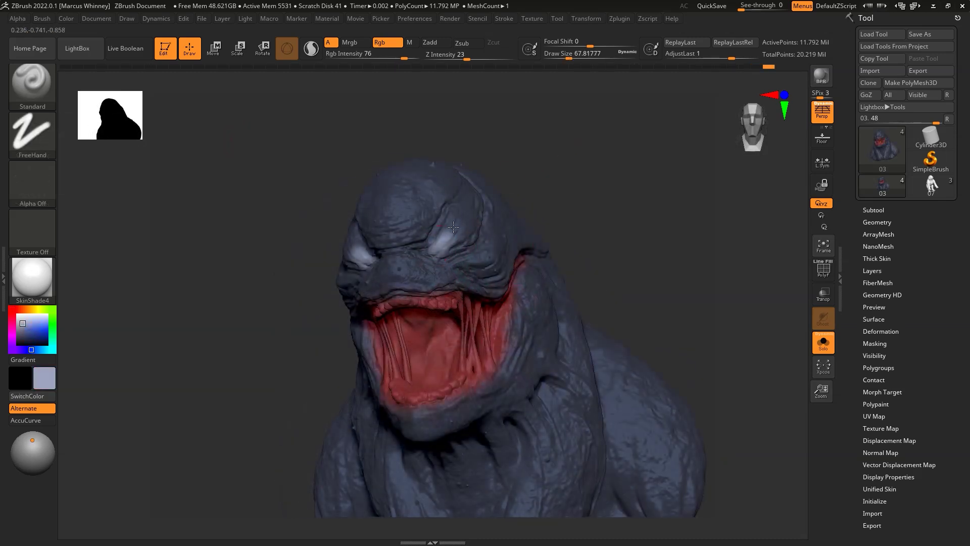
{"action": "left_click_drag", "start_coordinate": [439, 238], "coordinate": [451, 246]}
- Switch to dark blue-grey with a smaller brush for finer eye edges
{"action": "right_click_drag", "start_coordinate": [466, 222], "coordinate": [490, 197]}
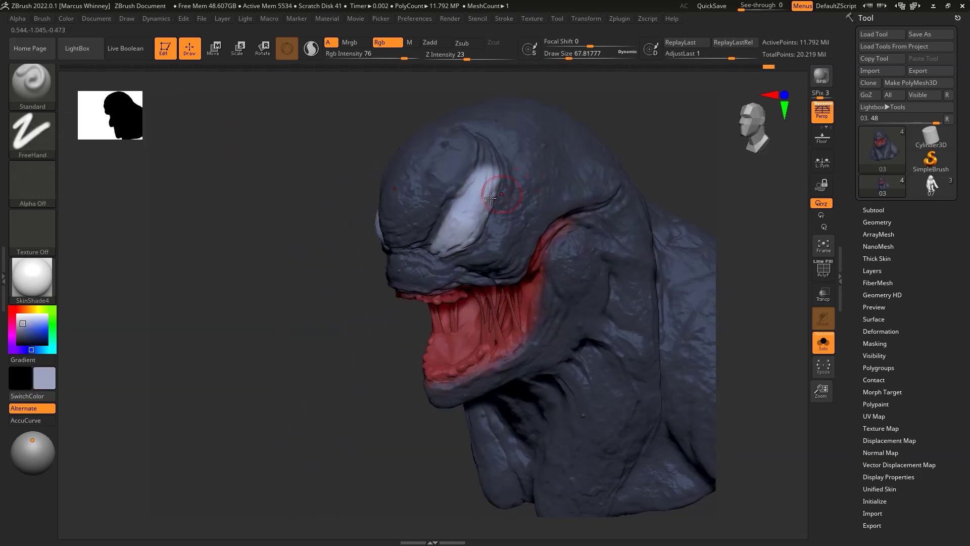
{"action": "key", "text": "c"}
{"action": "key", "text": "space"}
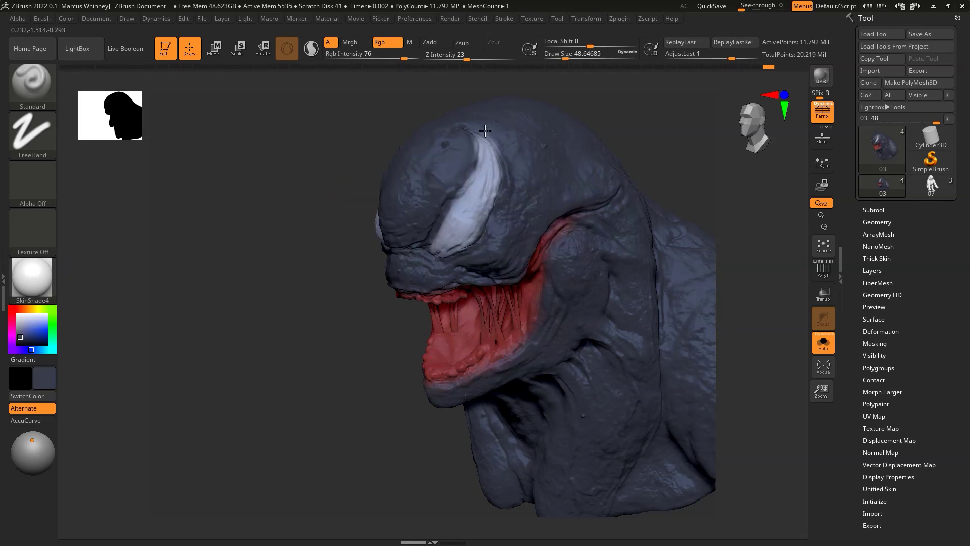
{"action": "right_click_drag", "start_coordinate": [481, 239], "coordinate": [371, 109]}
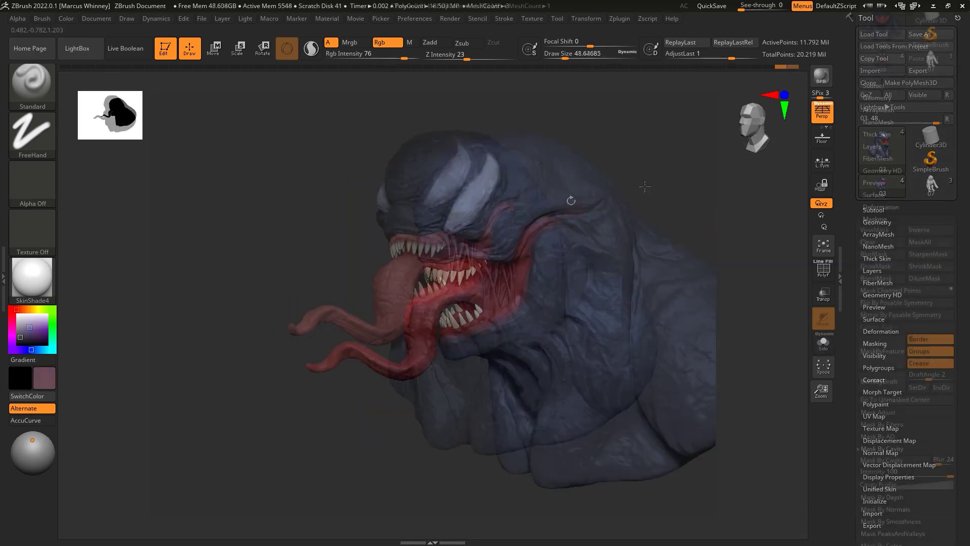
{"action": "right_click_drag", "start_coordinate": [570, 200], "coordinate": [626, 157]}
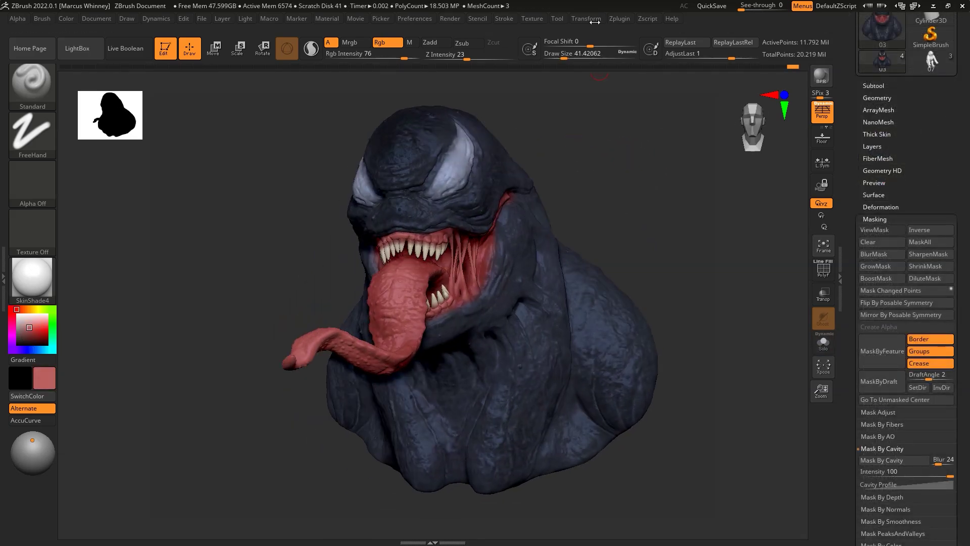
- Make a Transpose Master TPoseMesh and mask the head, leaving the tongue free to move
{"action": "left_click", "coordinate": [619, 18]}
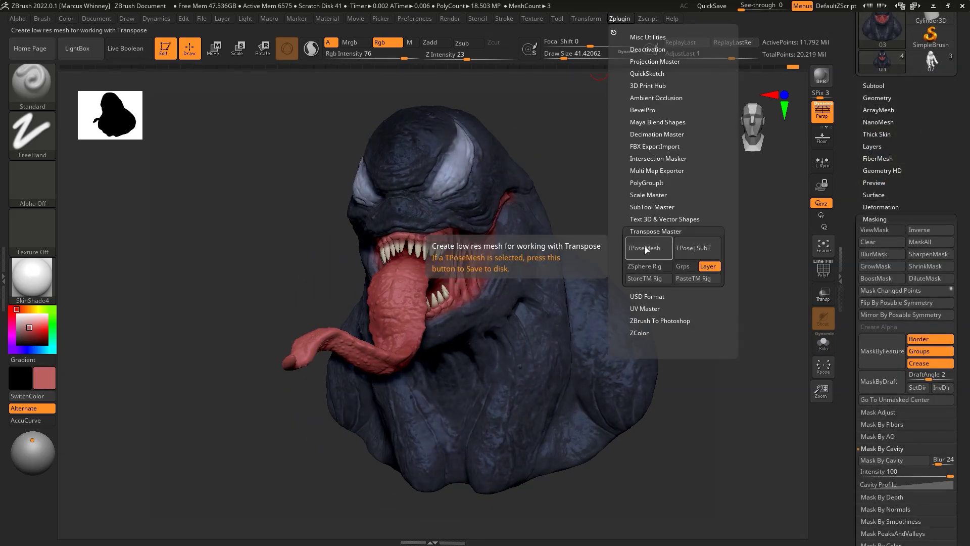
{"action": "left_click", "coordinate": [644, 247]}
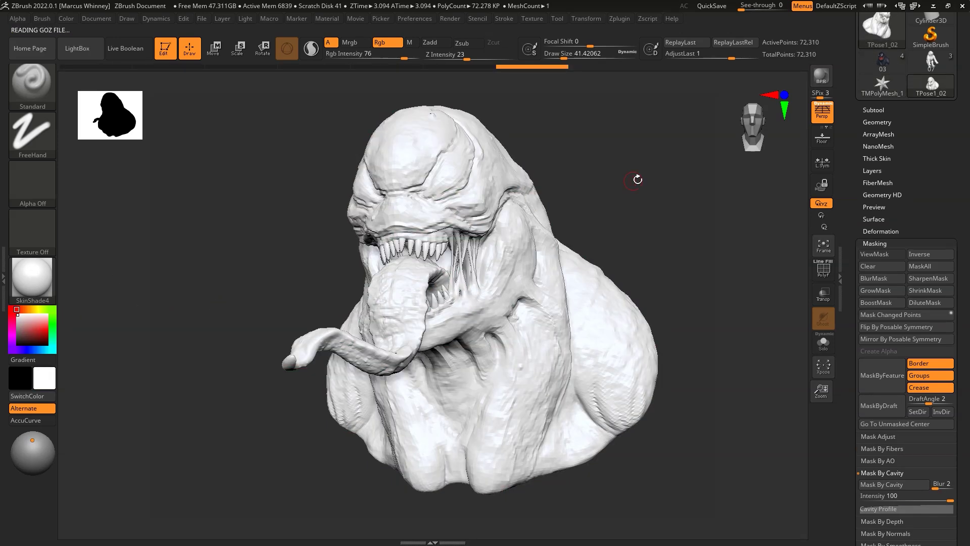
{"action": "left_click_drag", "start_coordinate": [575, 103], "coordinate": [591, 266], "text": "shift"}
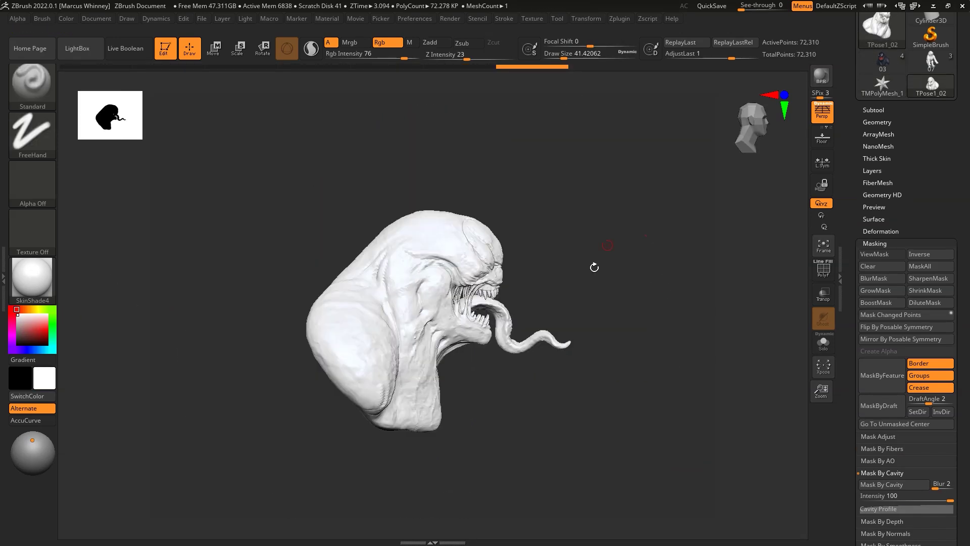
{"action": "left_click_drag", "start_coordinate": [451, 305], "coordinate": [550, 404], "text": "ctrl"}
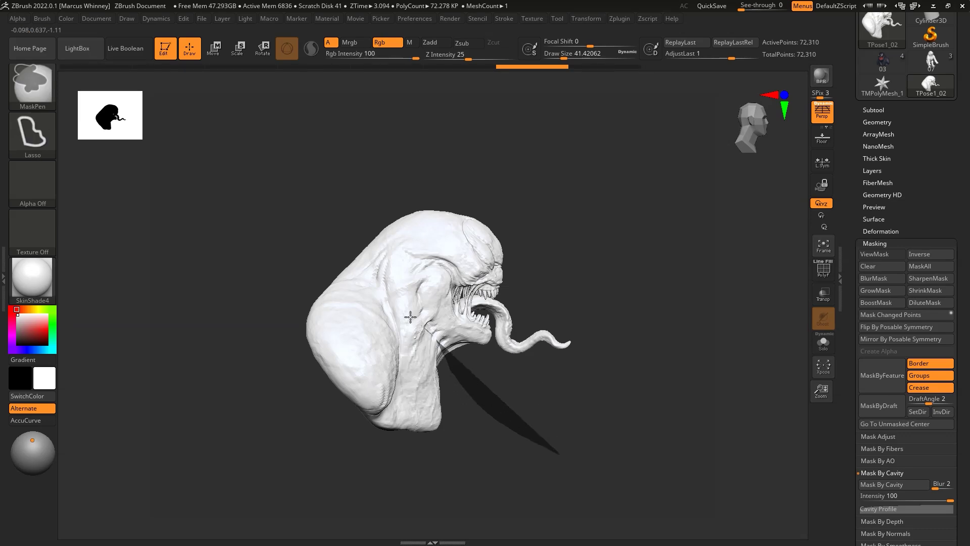
{"action": "left_click", "coordinate": [450, 243], "text": "ctrl"}
{"action": "key", "text": "w"}
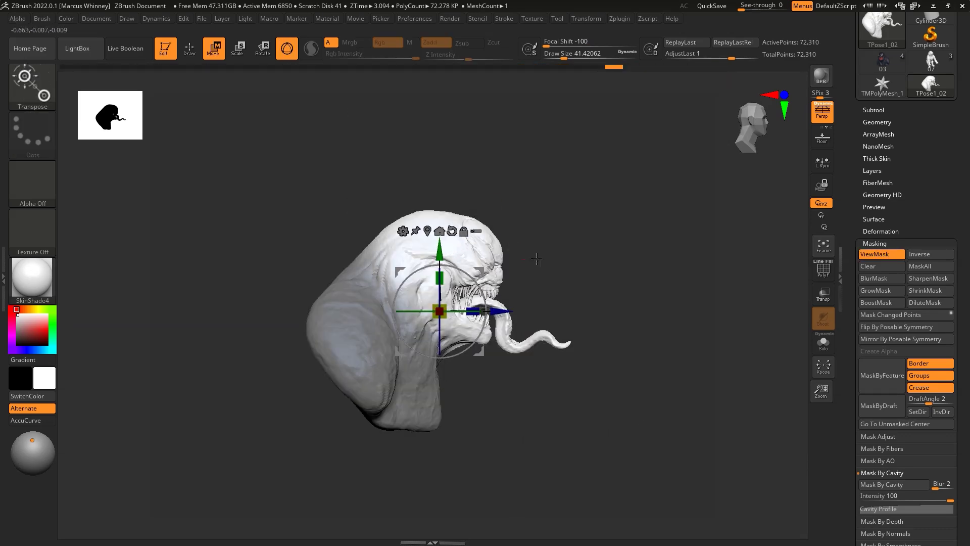
- Set the pivot at the tongue's root and swing the tongue around and upward
{"action": "left_click_drag", "start_coordinate": [454, 303], "coordinate": [567, 234], "text": "shift"}
{"action": "left_click_drag", "start_coordinate": [462, 308], "coordinate": [450, 277]}
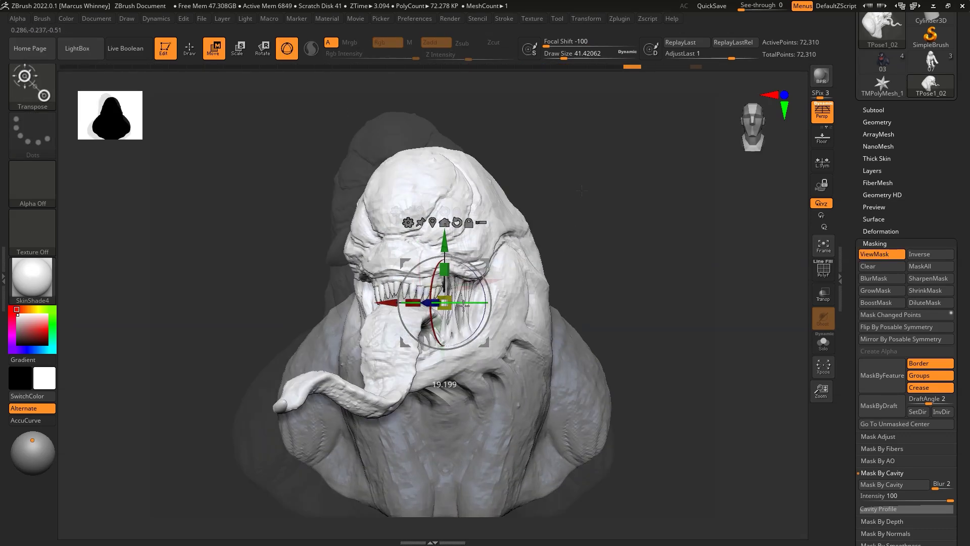
{"action": "mouse_move", "coordinate": [450, 278]}
{"action": "left_mouse_down"}
{"action": "mouse_move", "coordinate": [566, 223]}
{"action": "mouse_move", "coordinate": [648, 285]}
{"action": "mouse_move", "coordinate": [629, 283]}
{"action": "left_mouse_up"}
{"action": "mouse_move", "coordinate": [707, 212]}
{"action": "left_mouse_down"}
{"action": "mouse_move", "coordinate": [574, 190]}
{"action": "mouse_move", "coordinate": [505, 303]}
{"action": "left_mouse_up"}
{"action": "left_click_drag", "start_coordinate": [455, 349], "coordinate": [384, 283]}
{"action": "left_click_drag", "start_coordinate": [556, 152], "coordinate": [483, 233]}
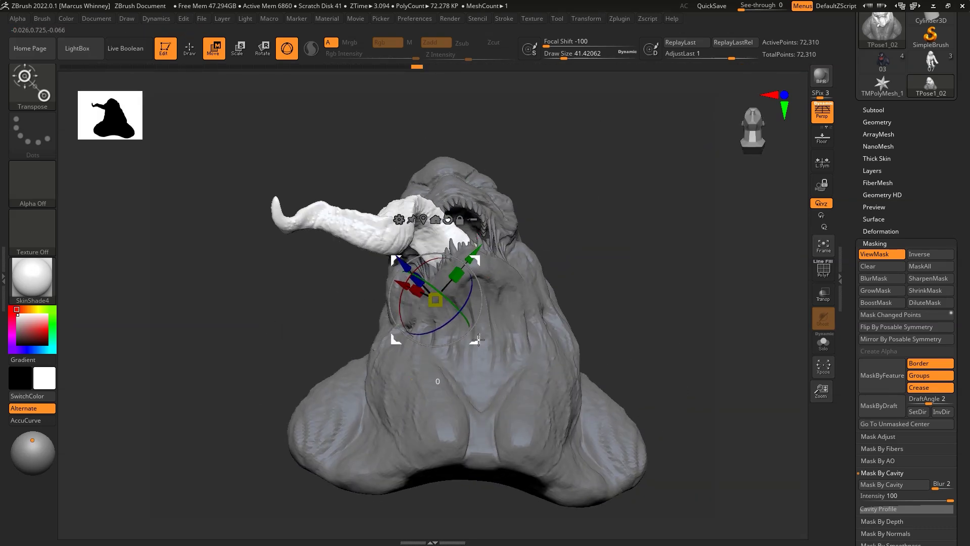
- Fine-tune the tongue's angle from a level front view and return to Draw mode
{"action": "left_click_drag", "start_coordinate": [477, 338], "coordinate": [455, 353]}
{"action": "left_click_drag", "start_coordinate": [581, 141], "coordinate": [579, 183]}
{"action": "left_click_drag", "start_coordinate": [454, 349], "coordinate": [439, 374]}
{"action": "mouse_move", "coordinate": [596, 158]}
{"action": "left_mouse_down"}
{"action": "mouse_move", "coordinate": [596, 167]}
{"action": "mouse_move", "coordinate": [601, 148]}
{"action": "mouse_move", "coordinate": [622, 162]}
{"action": "mouse_move", "coordinate": [616, 172]}
{"action": "mouse_move", "coordinate": [585, 169]}
{"action": "mouse_move", "coordinate": [603, 168]}
{"action": "mouse_move", "coordinate": [600, 158]}
{"action": "left_mouse_up"}
{"action": "key", "text": "q"}
{"action": "left_click", "coordinate": [127, 19]}
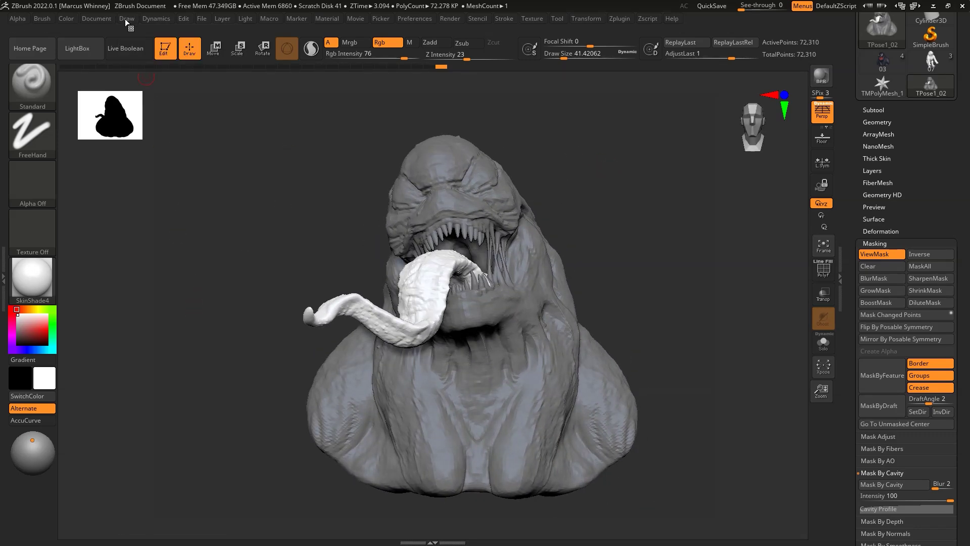
{"action": "left_click", "coordinate": [619, 19]}
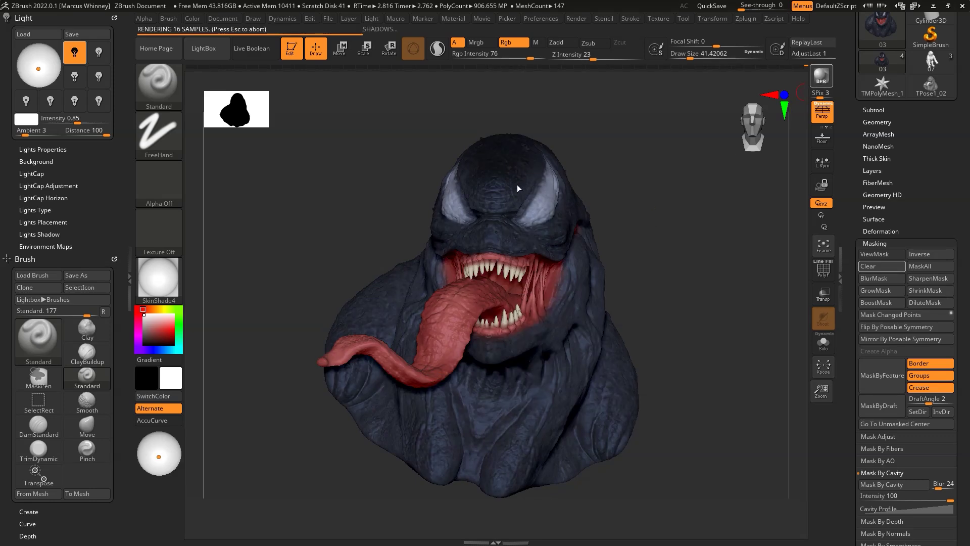
- Drag the light to the top of the Light Placement sphere to light from above
{"action": "left_click_drag", "start_coordinate": [157, 457], "coordinate": [154, 440]}
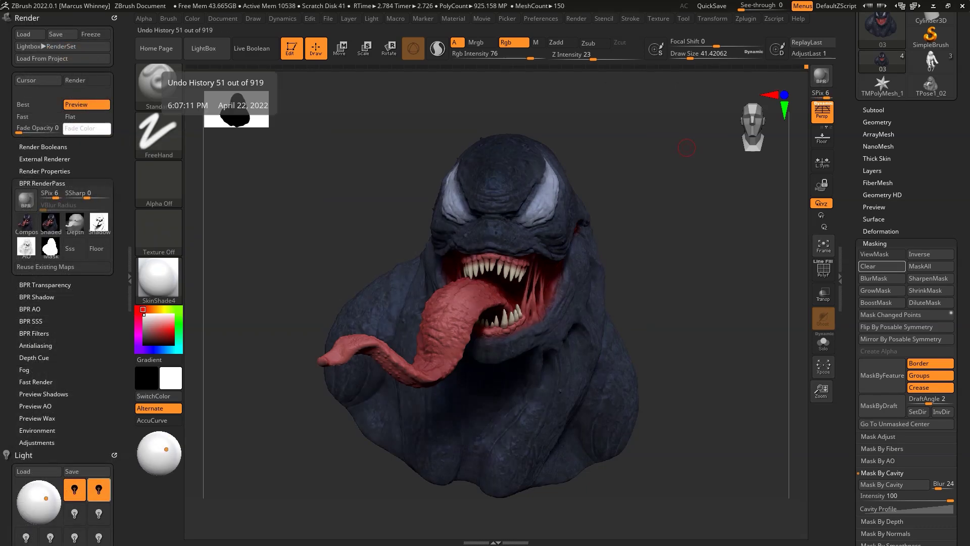
- Try the ReflectedMap material and review the render properties and pass settings
{"action": "left_click", "coordinate": [152, 288]}
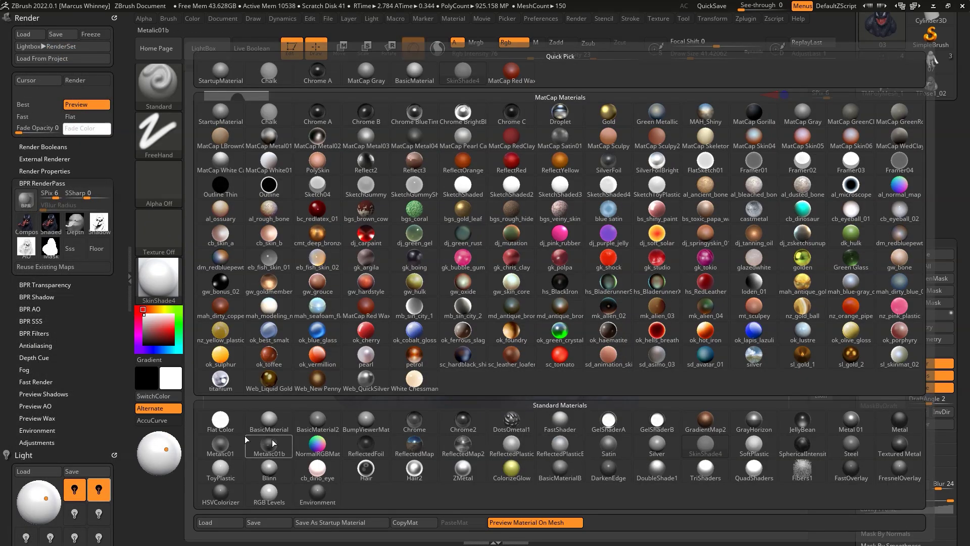
{"action": "left_click", "coordinate": [221, 419]}
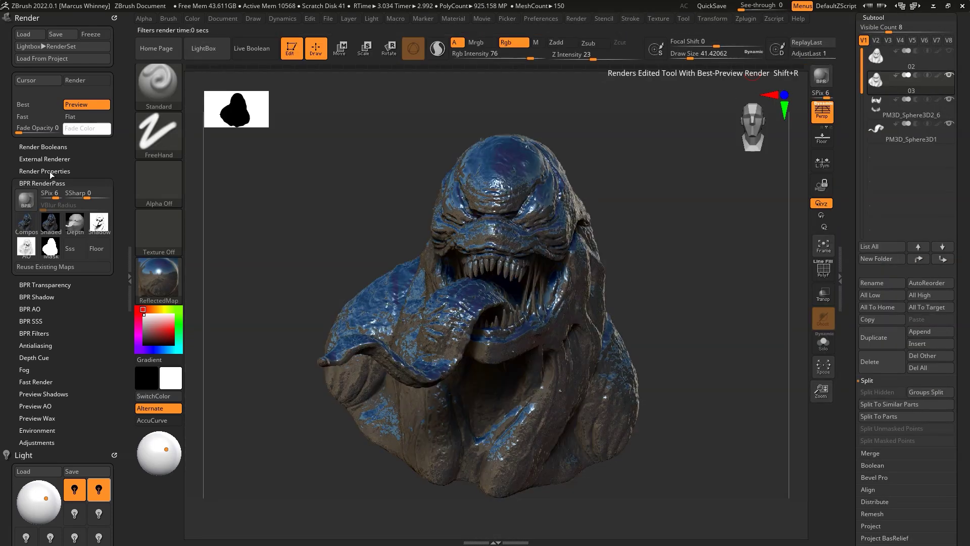
{"action": "left_click", "coordinate": [50, 172]}
{"action": "left_click", "coordinate": [42, 420]}
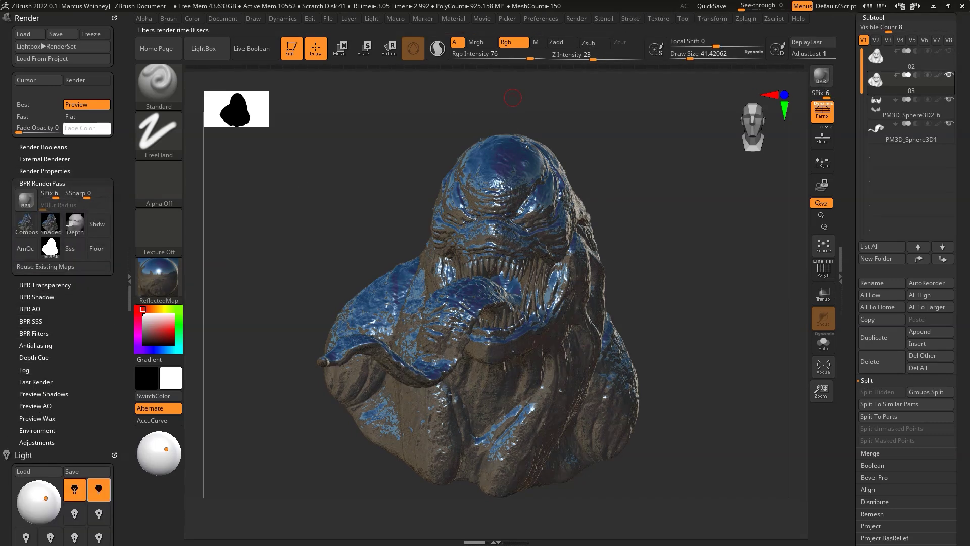
- Try al_normal_map, MatCap Skin04, gk_tokio and gw_skin_core, then settle on Blinn
{"action": "left_click", "coordinate": [158, 277]}
{"action": "left_click", "coordinate": [898, 187]}
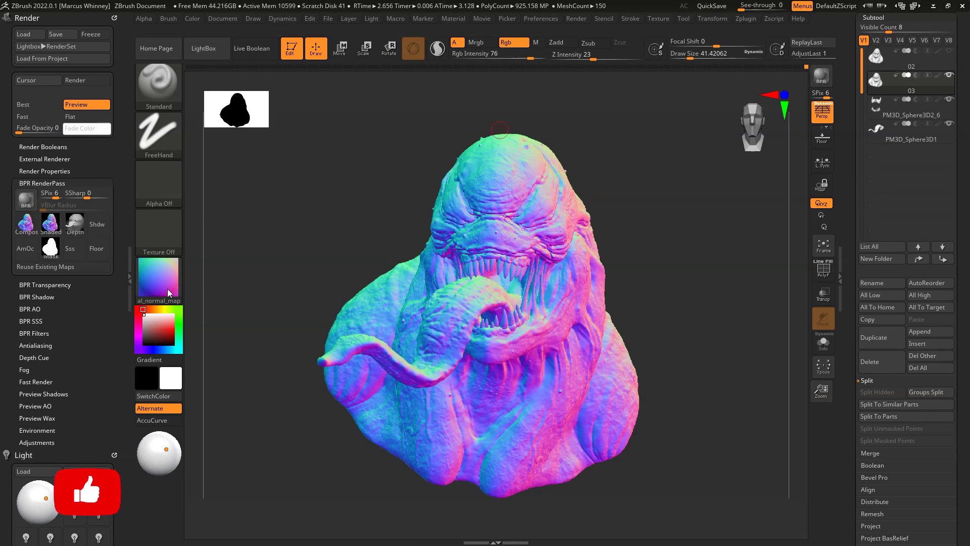
{"action": "left_click", "coordinate": [159, 278]}
{"action": "left_click", "coordinate": [830, 94]}
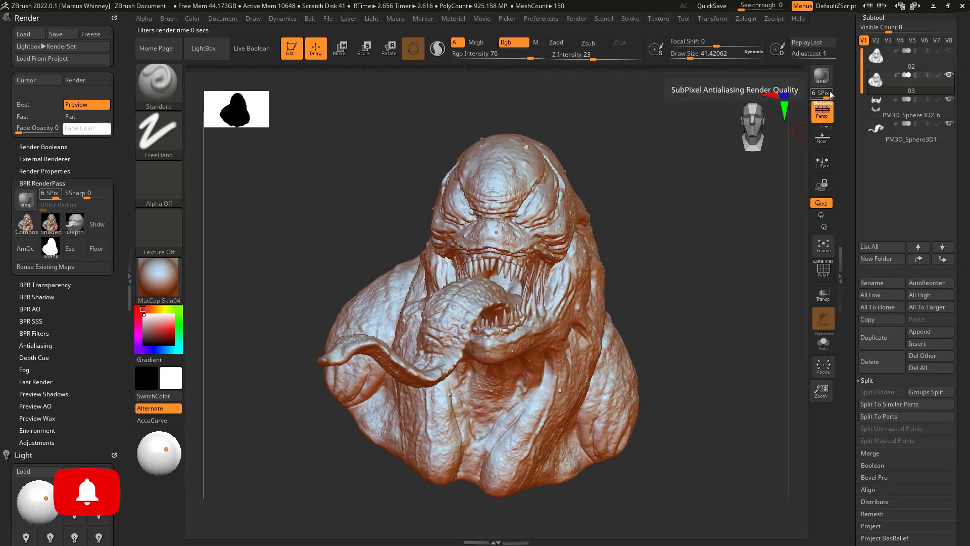
{"action": "left_click", "coordinate": [158, 277]}
{"action": "left_click", "coordinate": [141, 299]}
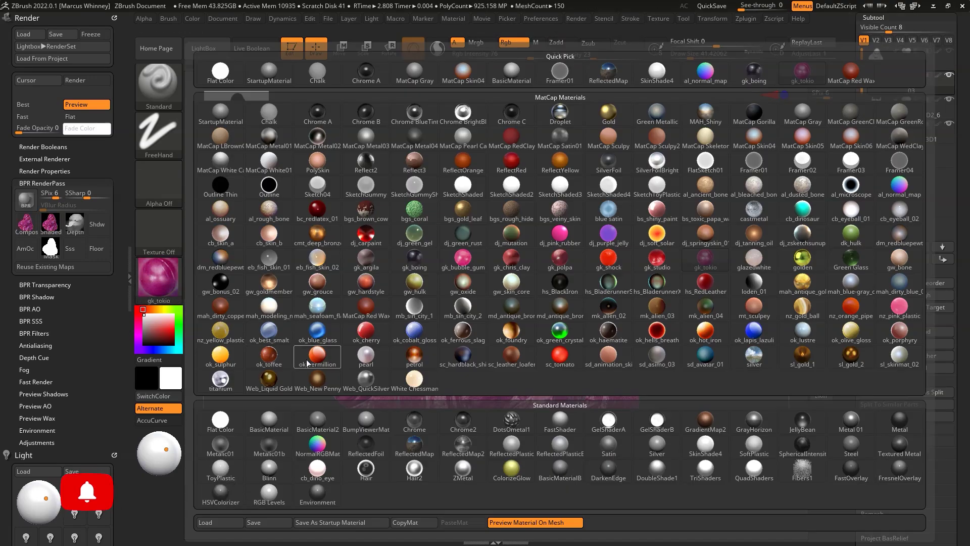
{"action": "left_click", "coordinate": [503, 286]}
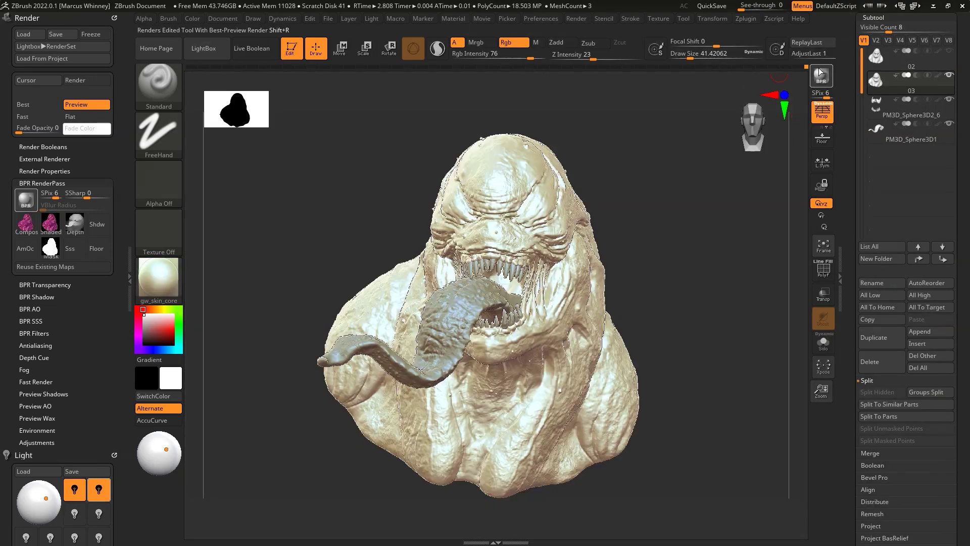
{"action": "left_click", "coordinate": [173, 259]}
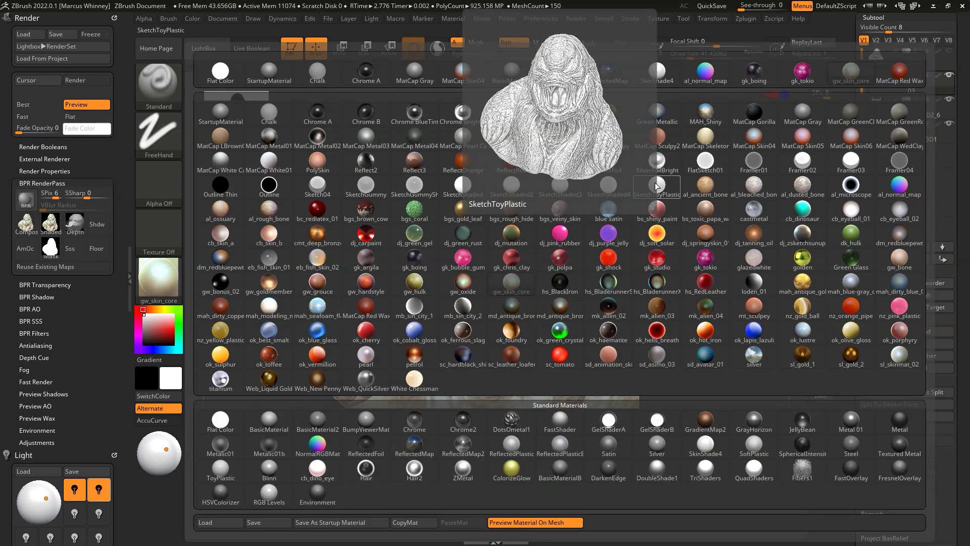
{"action": "left_click", "coordinate": [269, 470]}
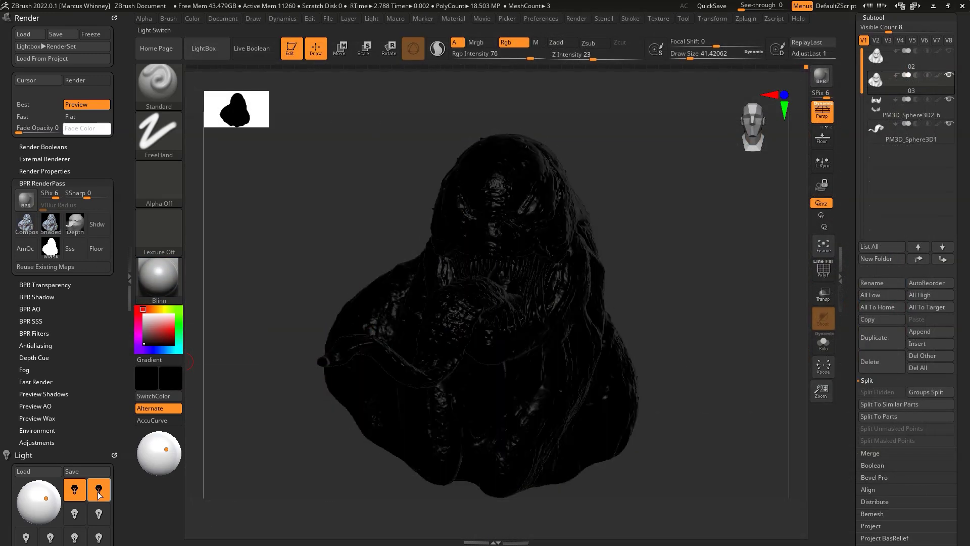
- Turn off the second light and raise light intensity to about 4.8
{"action": "left_click", "coordinate": [99, 493]}
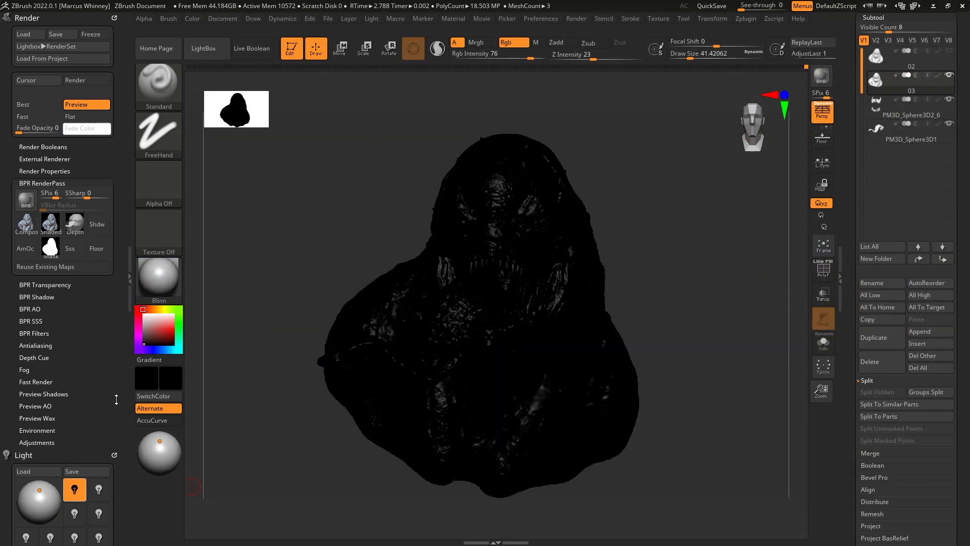
{"action": "scroll", "coordinate": [116, 400], "scroll_direction": "down", "scroll_amount": 5}
{"action": "left_click_drag", "start_coordinate": [85, 380], "coordinate": [96, 380]}
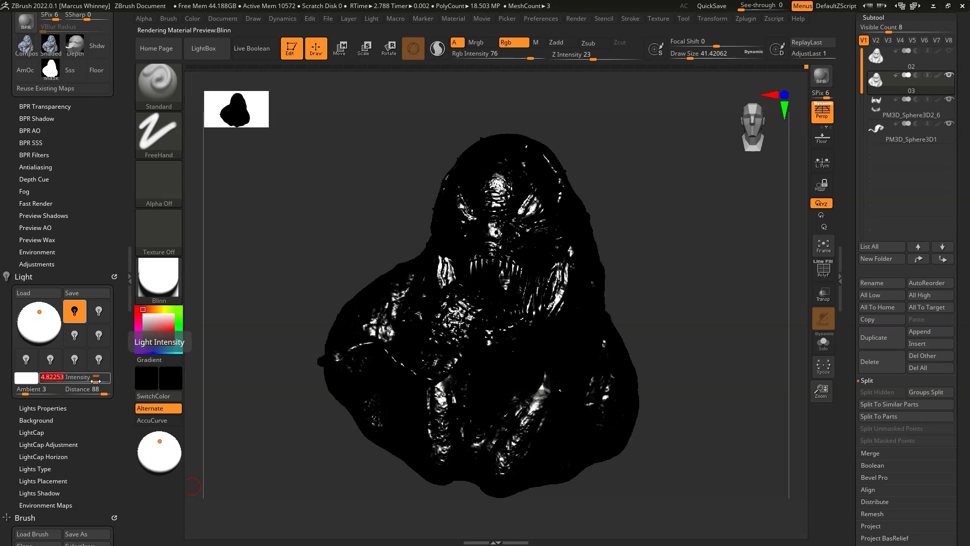
- Flip the light to the front, dim it to about 0.85, and start a BPR render
{"action": "left_click", "coordinate": [43, 309]}
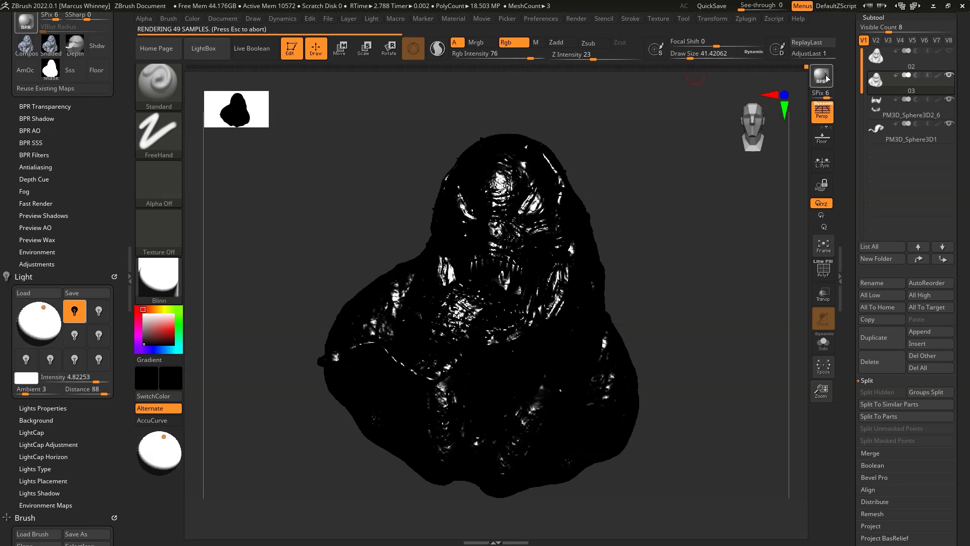
{"action": "left_click", "coordinate": [45, 316]}
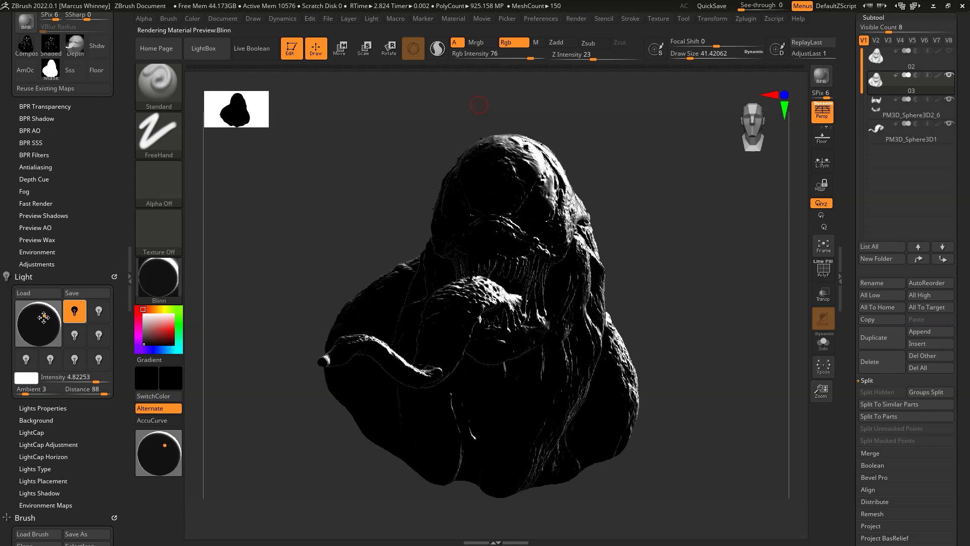
{"action": "left_click", "coordinate": [43, 317]}
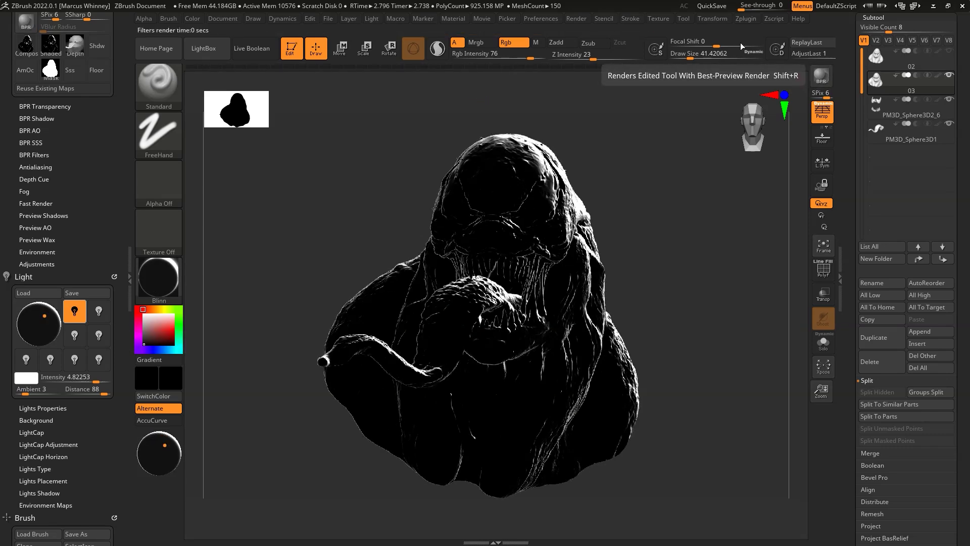
{"action": "left_click", "coordinate": [34, 327]}
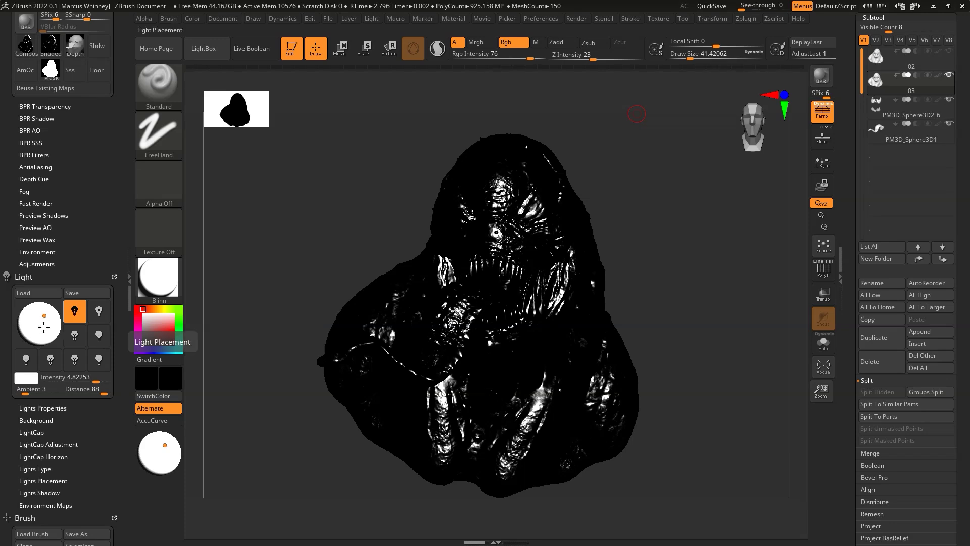
{"action": "left_click_drag", "start_coordinate": [44, 315], "coordinate": [37, 312]}
{"action": "left_click", "coordinate": [829, 82]}
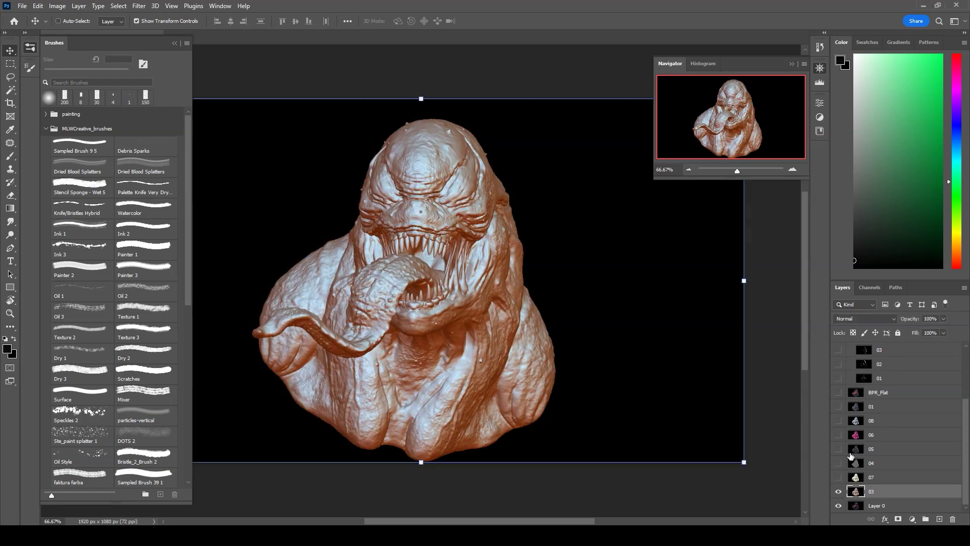
- Set the render pass layer to Soft Light, leaving Hue/Saturation unchanged
{"action": "left_click", "coordinate": [859, 319]}
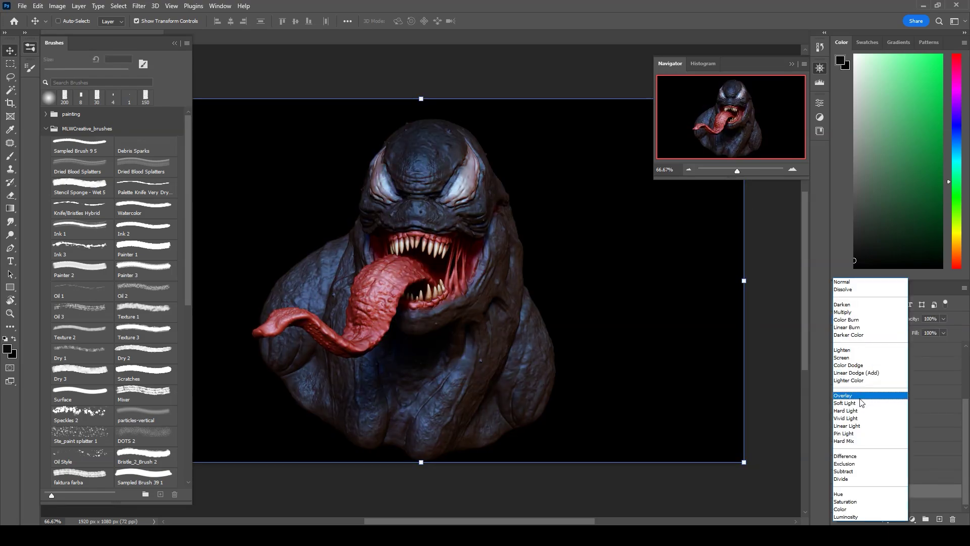
{"action": "left_click", "coordinate": [861, 402]}
{"action": "key", "text": "ctrl+u"}
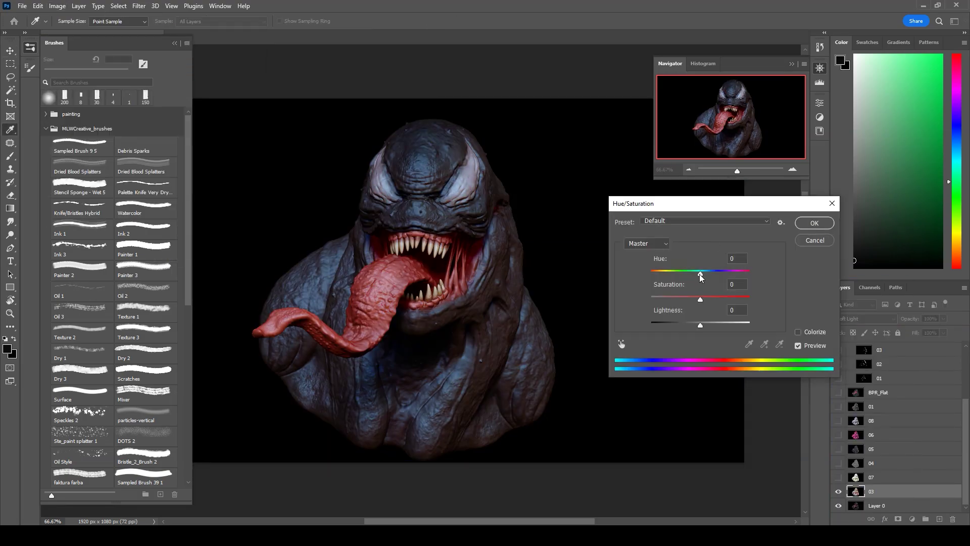
{"action": "left_click", "coordinate": [814, 240]}
{"action": "key", "text": "v"}
- Select layer 04 and keep it on Soft Light blend mode
{"action": "left_click", "coordinate": [859, 318]}
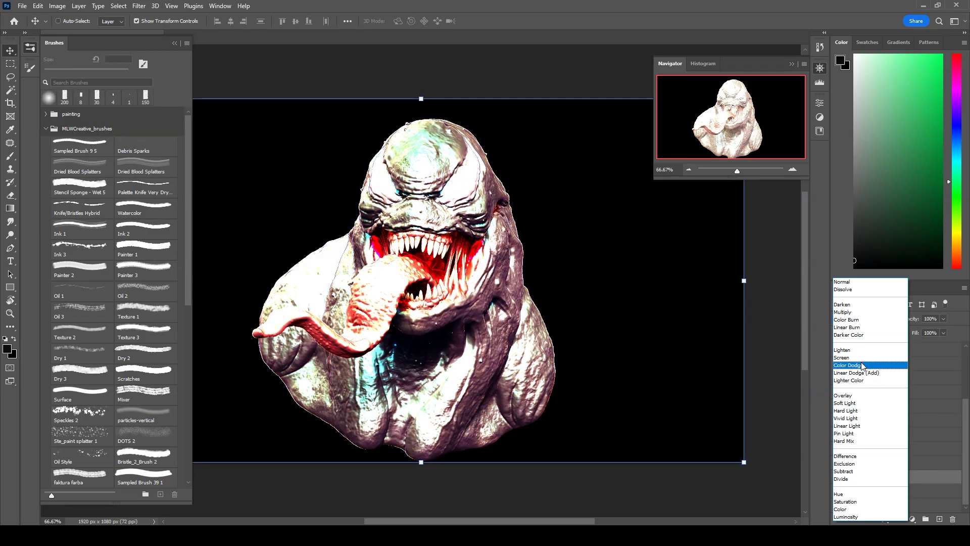
{"action": "left_click", "coordinate": [863, 403]}
{"action": "key", "text": "ctrl+l"}
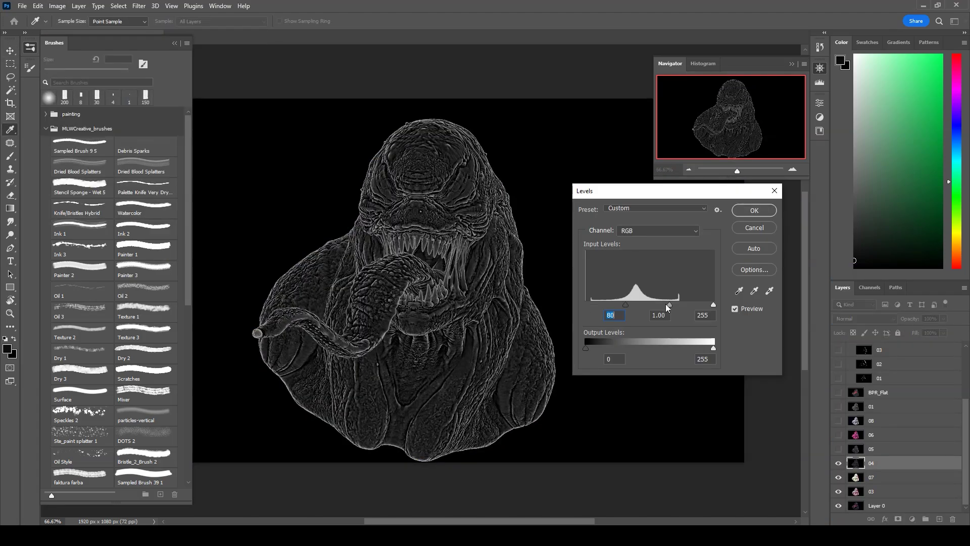
{"action": "left_click", "coordinate": [753, 210]}
{"action": "left_click", "coordinate": [863, 318]}
{"action": "key", "text": "Escape"}
- Darken layer 04's midtones with Levels for more contrast
{"action": "left_click", "coordinate": [863, 318]}
{"action": "left_click", "coordinate": [57, 5]}
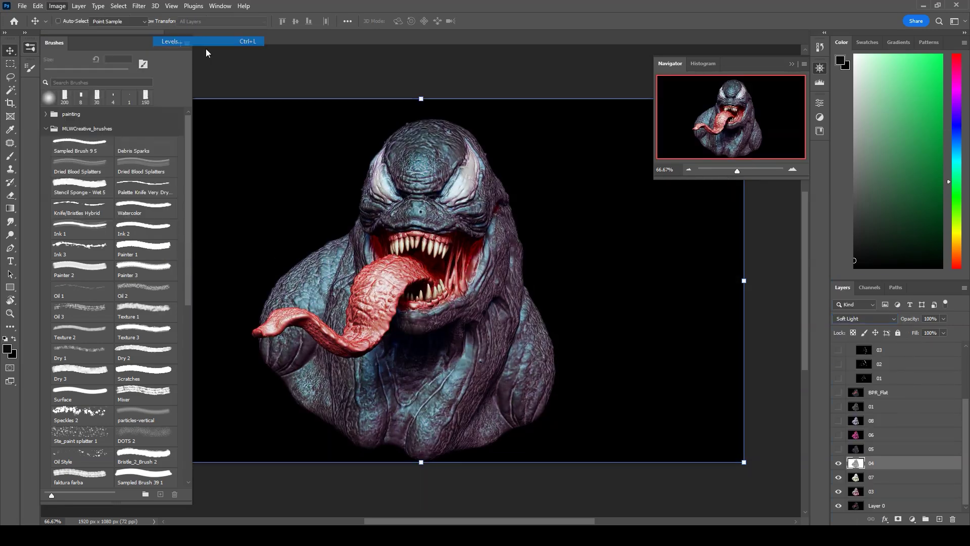
{"action": "left_click", "coordinate": [288, 36]}
{"action": "left_click_drag", "start_coordinate": [649, 305], "coordinate": [672, 309]}
{"action": "key", "text": "Return"}
{"action": "key", "text": "v"}
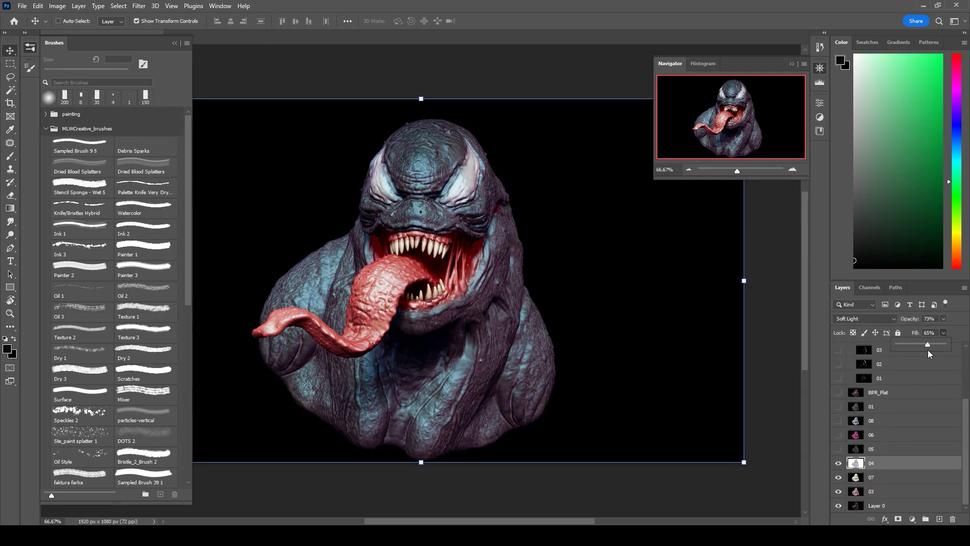
- Set layer 05 to Color Dodge and raise its Levels black point for contrast
{"action": "left_click", "coordinate": [899, 448]}
{"action": "left_click", "coordinate": [864, 318]}
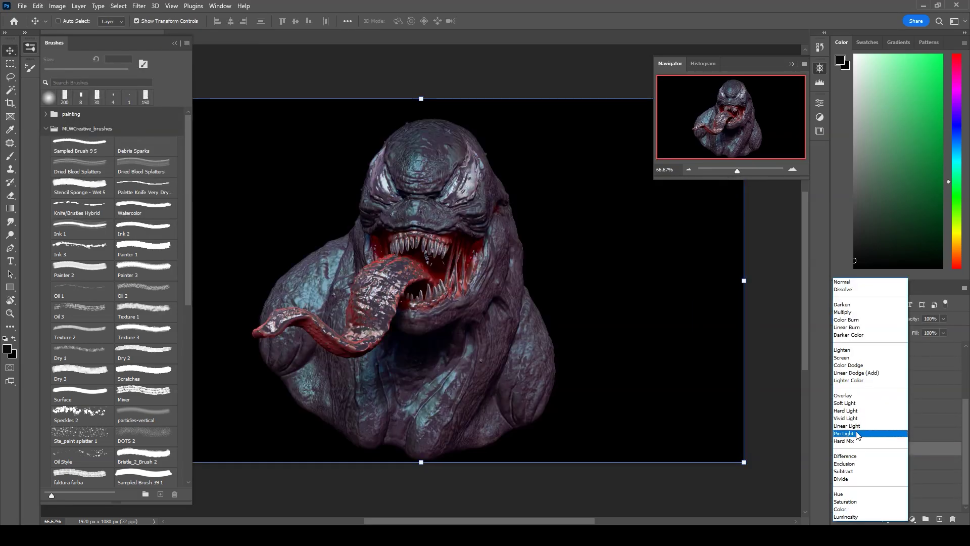
{"action": "left_click", "coordinate": [864, 364]}
{"action": "left_click", "coordinate": [57, 5]}
{"action": "left_click", "coordinate": [185, 85]}
{"action": "key", "text": "Escape"}
{"action": "left_click", "coordinate": [57, 6]}
{"action": "left_click", "coordinate": [171, 41]}
{"action": "left_click_drag", "start_coordinate": [586, 305], "coordinate": [621, 305]}
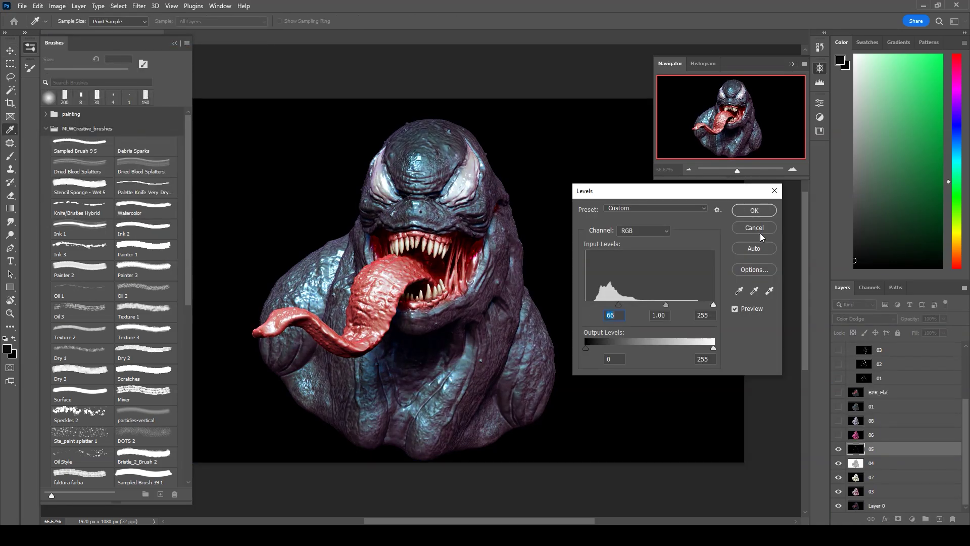
{"action": "left_click", "coordinate": [754, 228]}
- Switch layer 05 to Soft Light and raise its lightness to +32
{"action": "left_click", "coordinate": [864, 318]}
{"action": "left_click", "coordinate": [864, 404]}
{"action": "left_click", "coordinate": [57, 6]}
{"action": "left_click", "coordinate": [185, 85]}
{"action": "left_click_drag", "start_coordinate": [700, 325], "coordinate": [715, 325]}
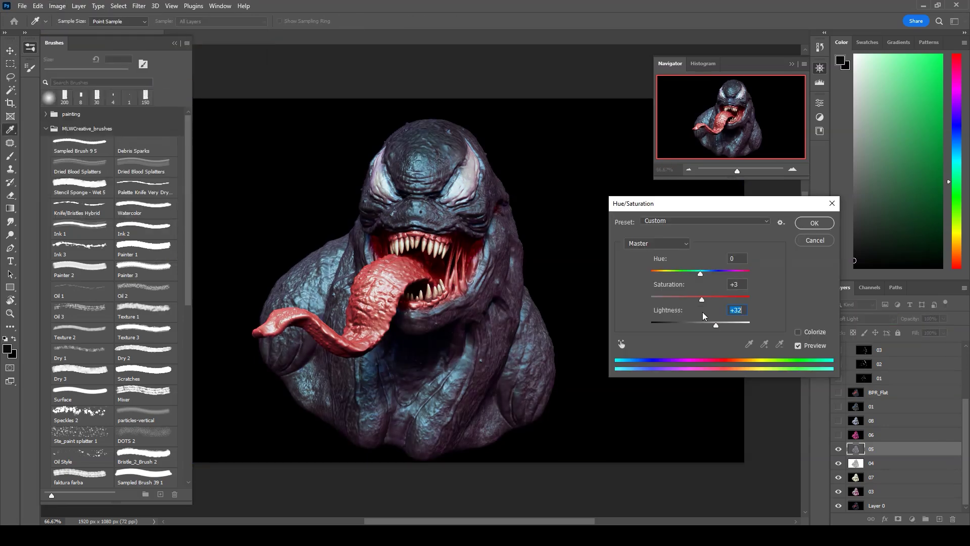
{"action": "left_click", "coordinate": [814, 223]}
{"action": "key", "text": "v"}
- Set layer 06 to Soft Light blend mode
{"action": "left_click", "coordinate": [865, 319]}
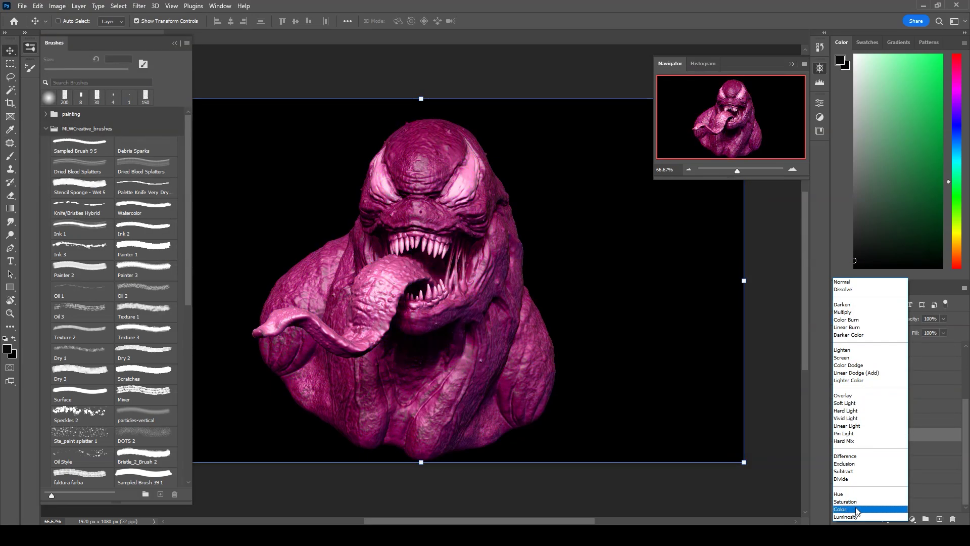
{"action": "left_click", "coordinate": [845, 403]}
{"action": "key", "text": "ctrl+u"}
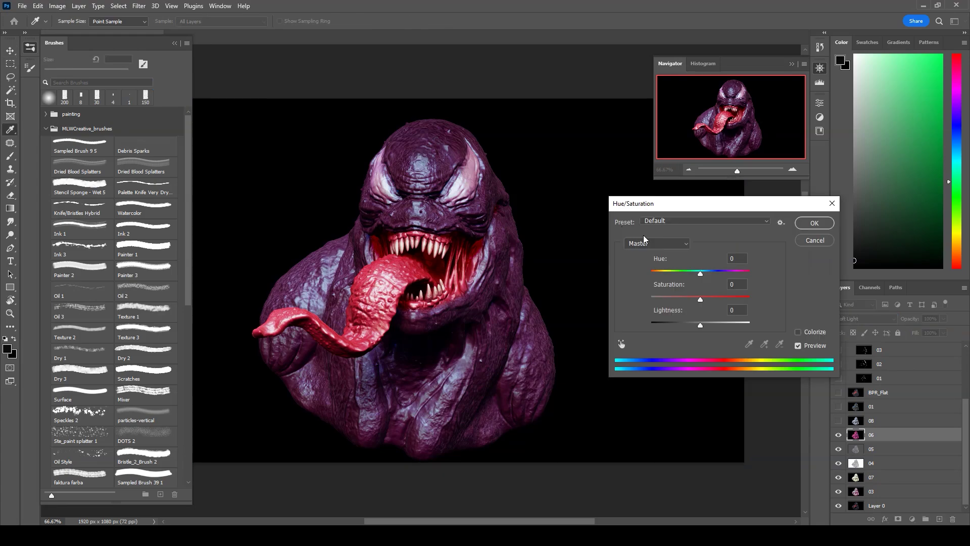
{"action": "left_click", "coordinate": [814, 223]}
{"action": "key", "text": "v"}
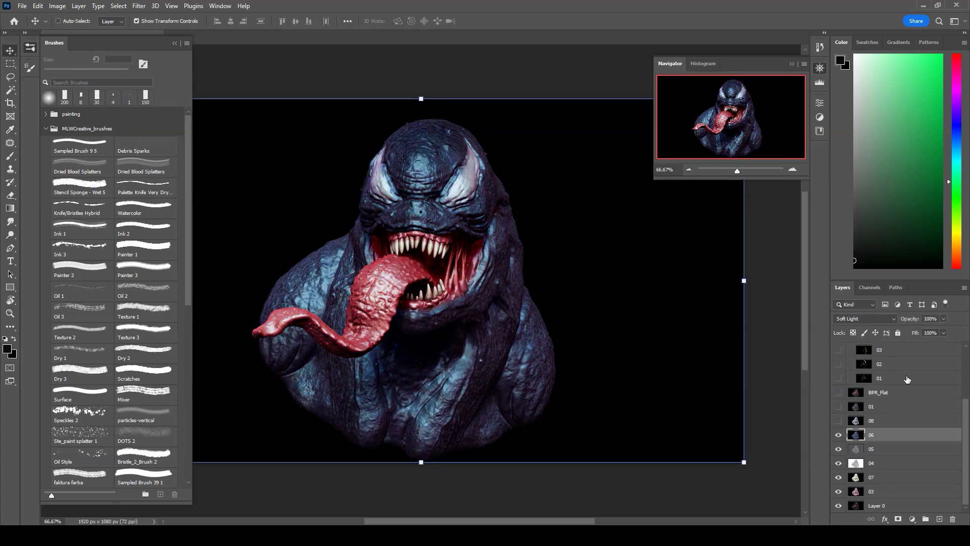
- Set layer 08 to Hard Light and apply a Hue/Saturation adjustment
{"action": "left_click", "coordinate": [871, 420]}
{"action": "left_click", "coordinate": [864, 319]}
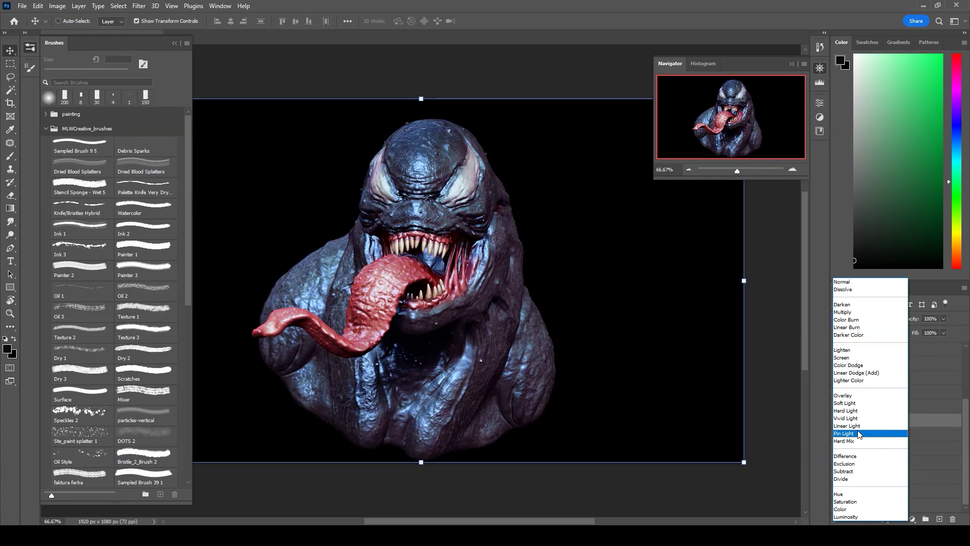
{"action": "left_click", "coordinate": [845, 410]}
{"action": "left_click", "coordinate": [57, 5]}
{"action": "left_click", "coordinate": [184, 85]}
{"action": "left_click", "coordinate": [814, 223]}
- Set the layer to Soft Light, hide layer 01, and lower BPR_Flat's fill
{"action": "left_click", "coordinate": [864, 318]}
{"action": "left_click", "coordinate": [849, 404]}
{"action": "left_click", "coordinate": [864, 319]}
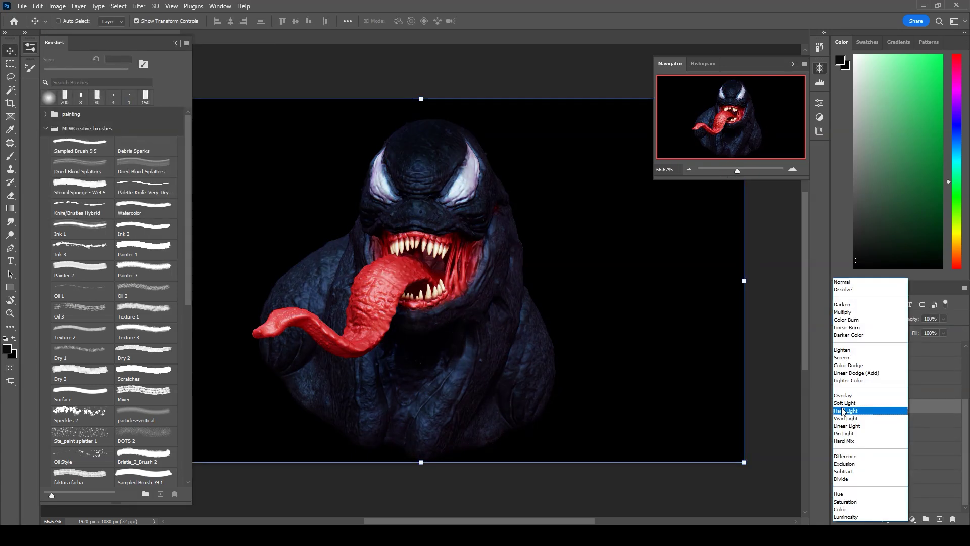
{"action": "left_click", "coordinate": [849, 404]}
{"action": "left_click", "coordinate": [943, 333]}
{"action": "left_click_drag", "start_coordinate": [946, 344], "coordinate": [912, 344]}
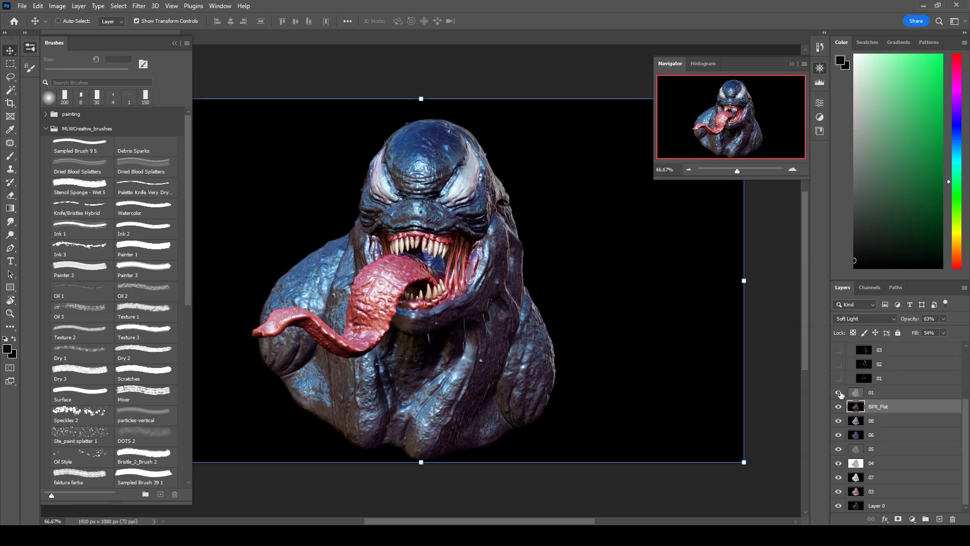
- Set Group 1's layer 02 to Screen, opacity 83%, fill 77%, with a layer mask
{"action": "left_click", "coordinate": [889, 392]}
{"action": "scroll", "coordinate": [899, 384], "scroll_direction": "up", "scroll_amount": 2}
{"action": "left_click", "coordinate": [865, 318]}
{"action": "left_click", "coordinate": [849, 357]}
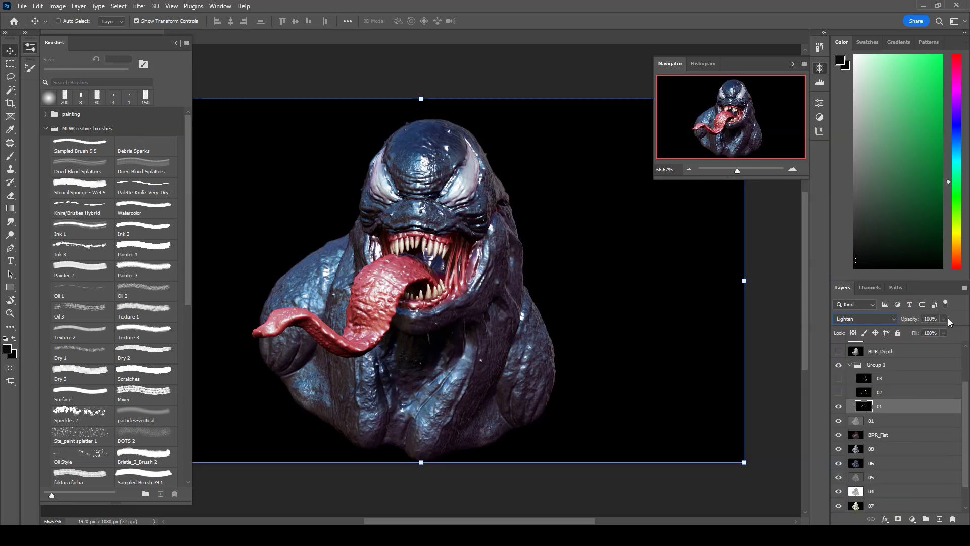
{"action": "left_click", "coordinate": [865, 318]}
{"action": "left_click", "coordinate": [848, 357]}
{"action": "left_click", "coordinate": [942, 332]}
{"action": "left_click", "coordinate": [899, 519]}
{"action": "key", "text": "b"}
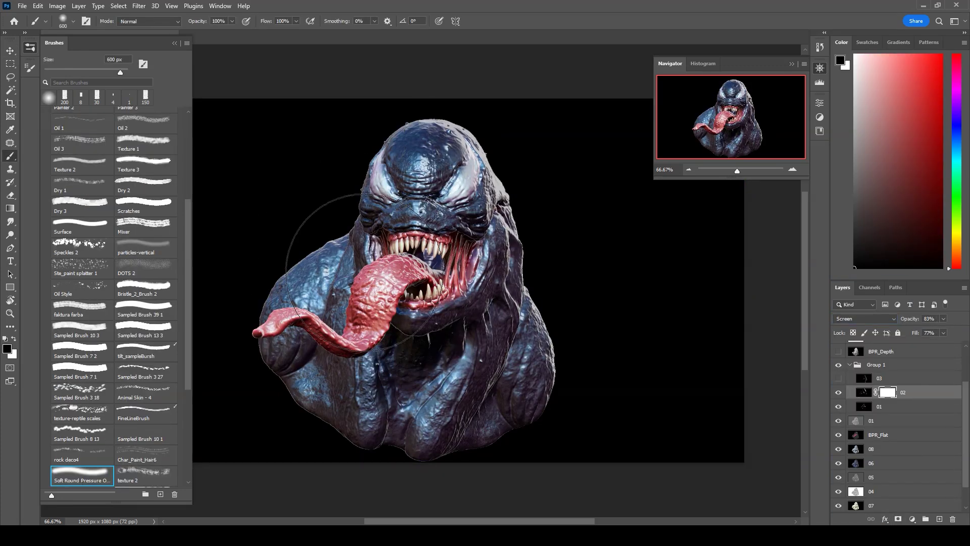
- Show layer 03 and run a Color Balance adjustment on it
{"action": "left_click", "coordinate": [839, 378]}
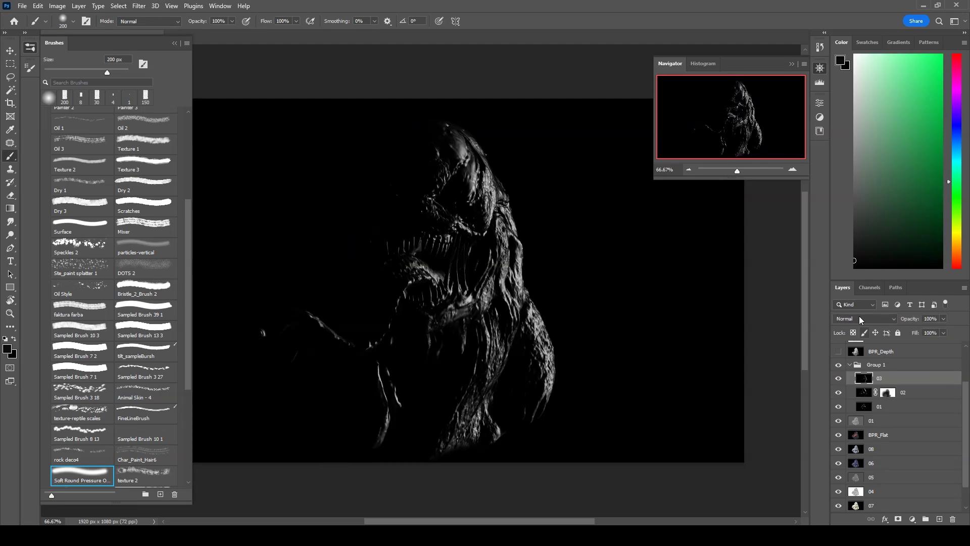
{"action": "left_click", "coordinate": [889, 378]}
{"action": "key", "text": "ctrl+b"}
{"action": "key", "text": "Return"}
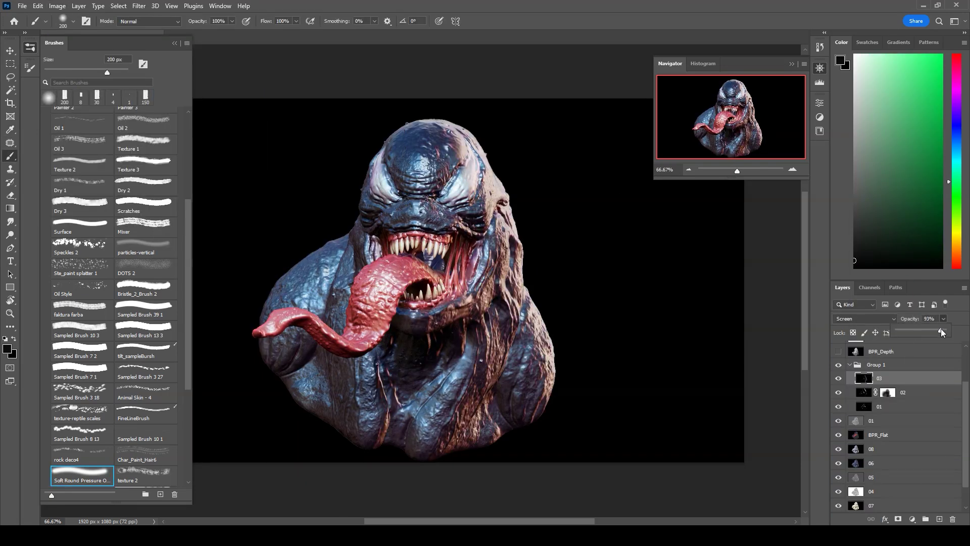
- Show BPR_Depth and BPR_Shadow, setting BPR_Shadow to Multiply
{"action": "scroll", "coordinate": [910, 364], "scroll_direction": "up", "scroll_amount": 2}
{"action": "left_click", "coordinate": [838, 394]}
{"action": "left_click", "coordinate": [891, 393]}
{"action": "left_click", "coordinate": [865, 318]}
{"action": "left_click", "coordinate": [859, 401]}
{"action": "left_click", "coordinate": [838, 379]}
{"action": "left_click", "coordinate": [889, 379]}
{"action": "left_click", "coordinate": [942, 318]}
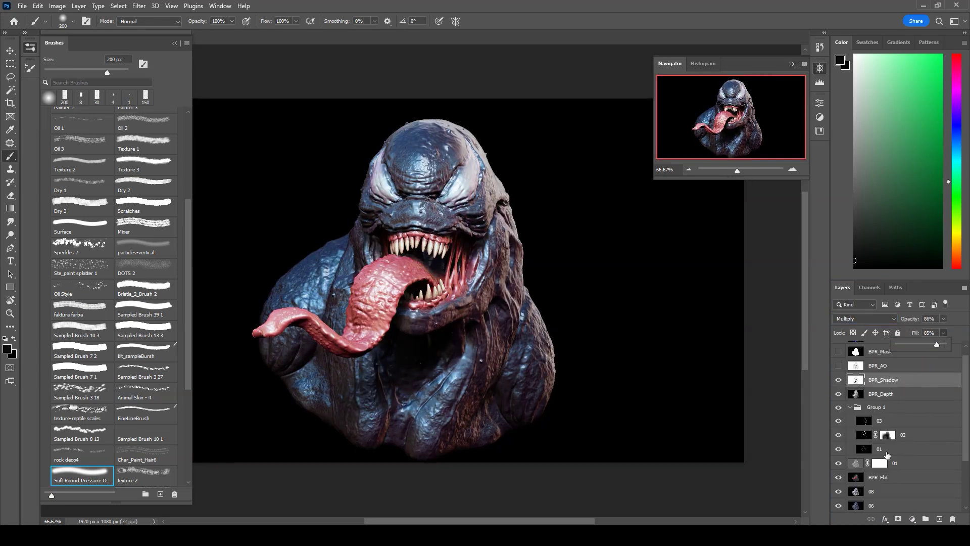
- Mask layer 01, then show BPR_AO as Multiply with fill around 86%
{"action": "left_click", "coordinate": [899, 448]}
{"action": "left_click", "coordinate": [898, 519]}
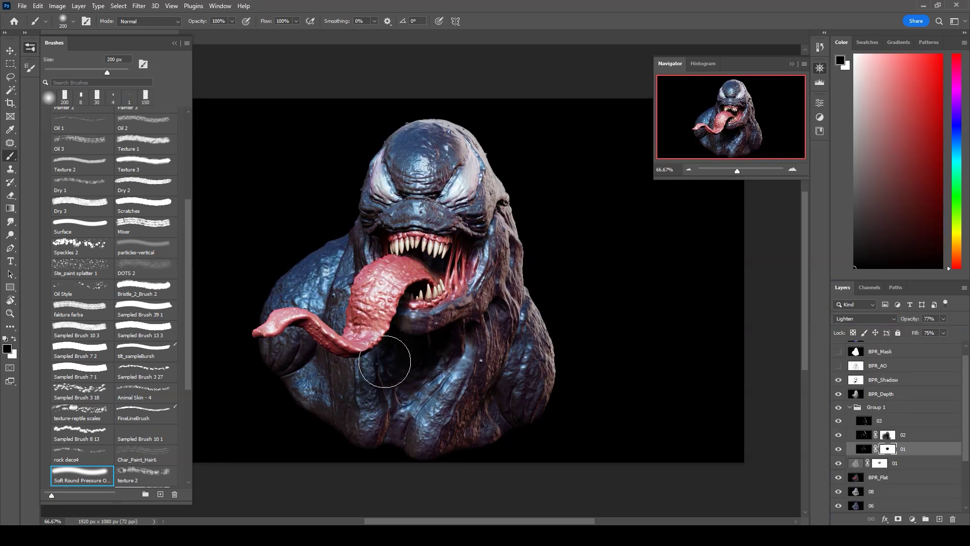
{"action": "left_click", "coordinate": [902, 436]}
{"action": "left_click", "coordinate": [889, 366]}
{"action": "left_click", "coordinate": [839, 365]}
{"action": "key", "text": "ctrl+l"}
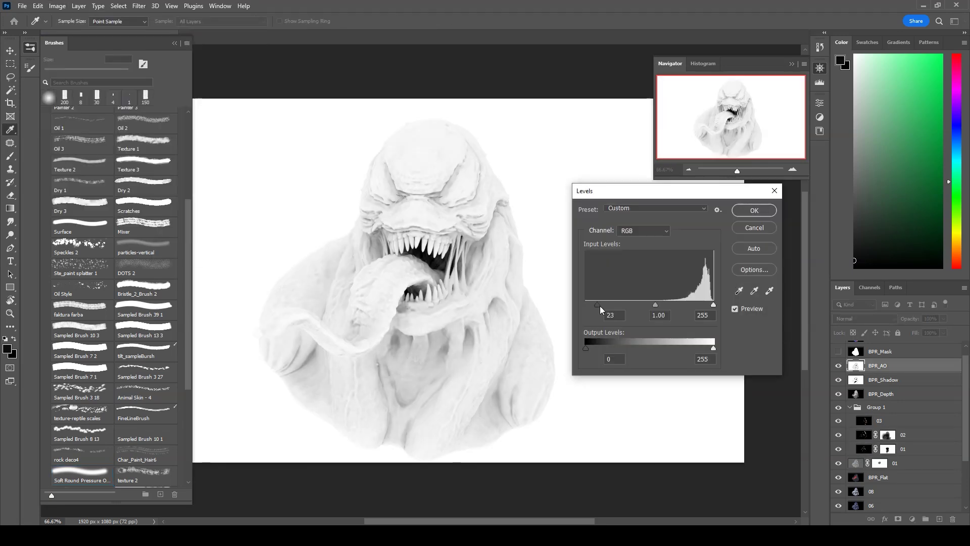
{"action": "left_click", "coordinate": [865, 319]}
{"action": "left_click", "coordinate": [943, 333]}
{"action": "left_click_drag", "start_coordinate": [943, 343], "coordinate": [937, 343]}
{"action": "key", "text": "ctrl+b"}
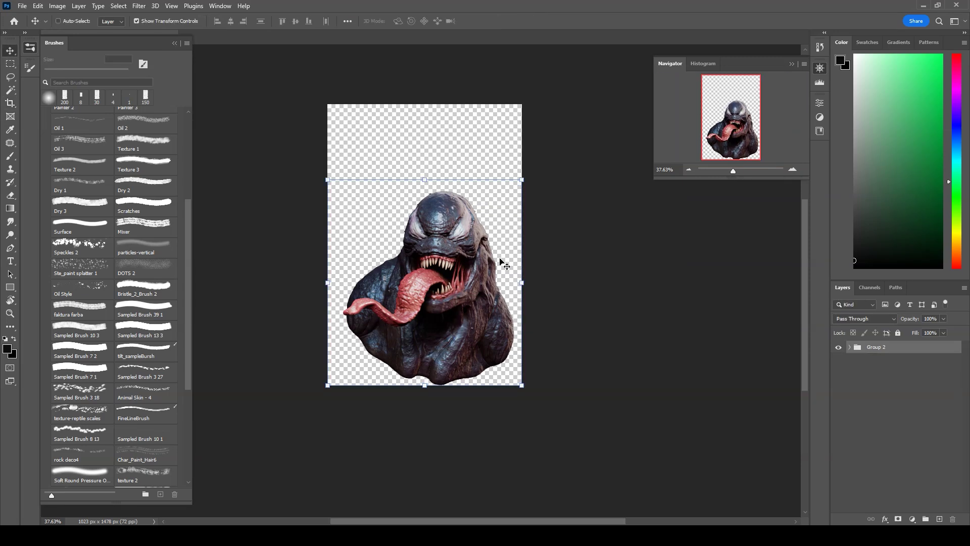
- Shrink and tilt the bust about 7 degrees, and fill the background dark navy
{"action": "left_click_drag", "start_coordinate": [494, 346], "coordinate": [495, 349]}
{"action": "left_click_drag", "start_coordinate": [546, 385], "coordinate": [537, 376]}
{"action": "left_click_drag", "start_coordinate": [596, 187], "coordinate": [585, 164]}
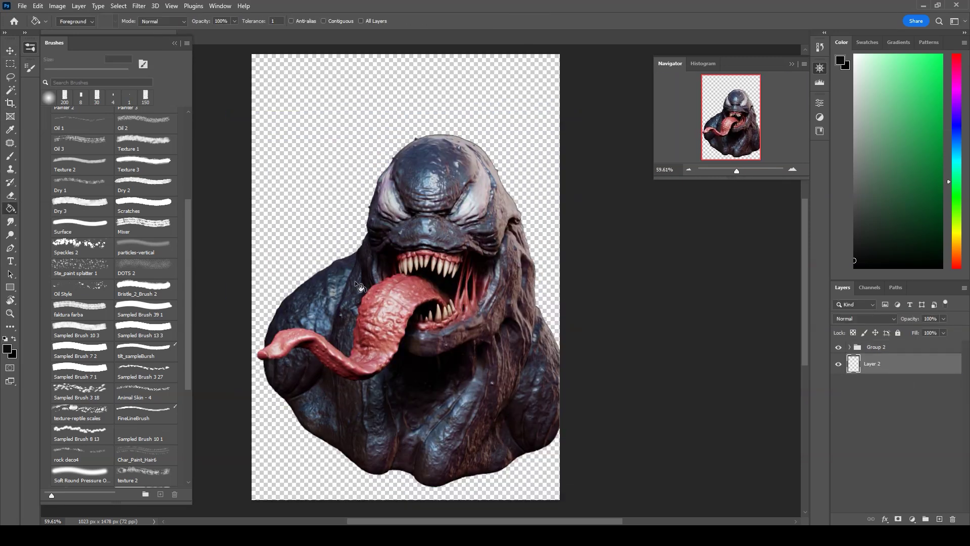
{"action": "left_click", "coordinate": [354, 281]}
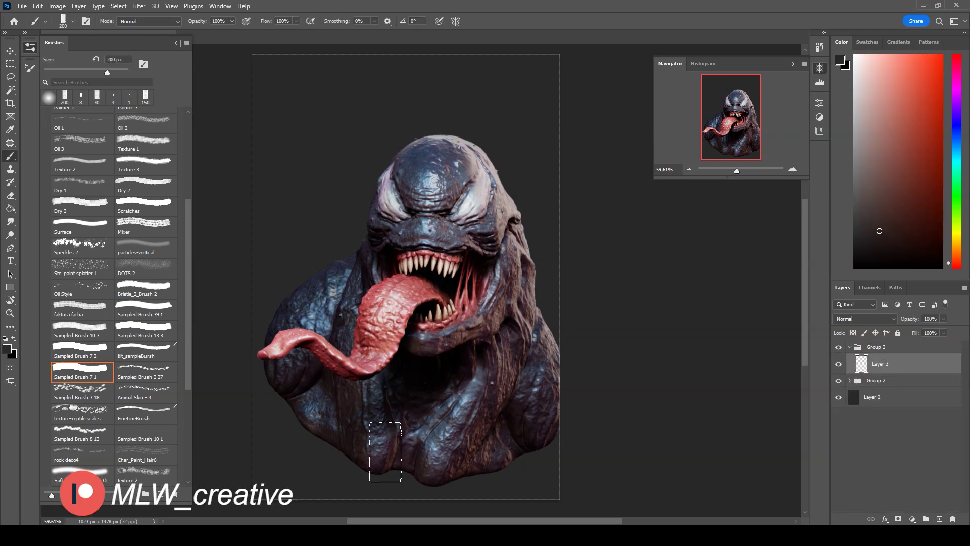
- Paint dark shading across the lower bust using sampled dark blue and red colours
{"action": "left_click_drag", "start_coordinate": [374, 441], "coordinate": [305, 445]}
{"action": "mouse_move", "coordinate": [266, 398]}
{"action": "left_mouse_down"}
{"action": "mouse_move", "coordinate": [268, 454]}
{"action": "mouse_move", "coordinate": [497, 484]}
{"action": "left_mouse_up"}
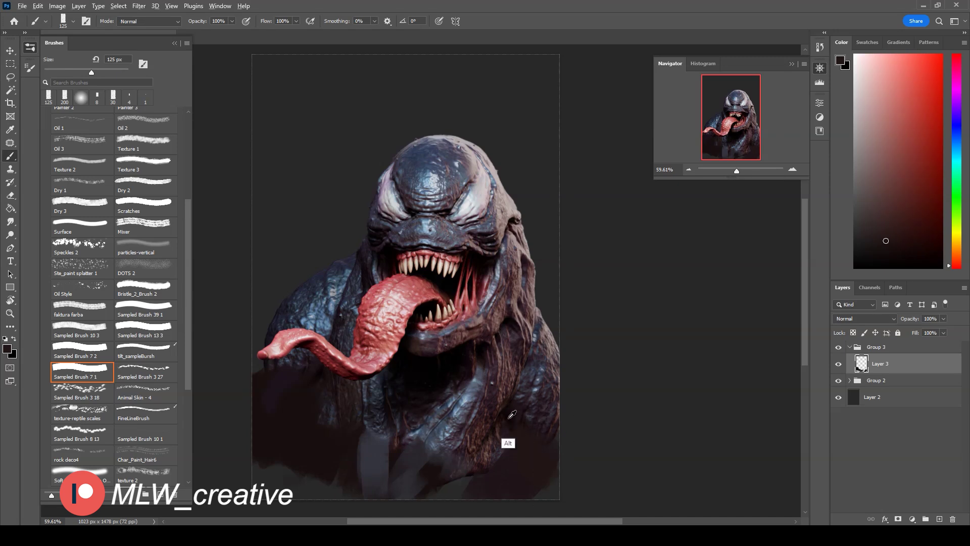
{"action": "left_click", "coordinate": [522, 408], "text": "alt"}
{"action": "left_click", "coordinate": [267, 377], "text": "alt"}
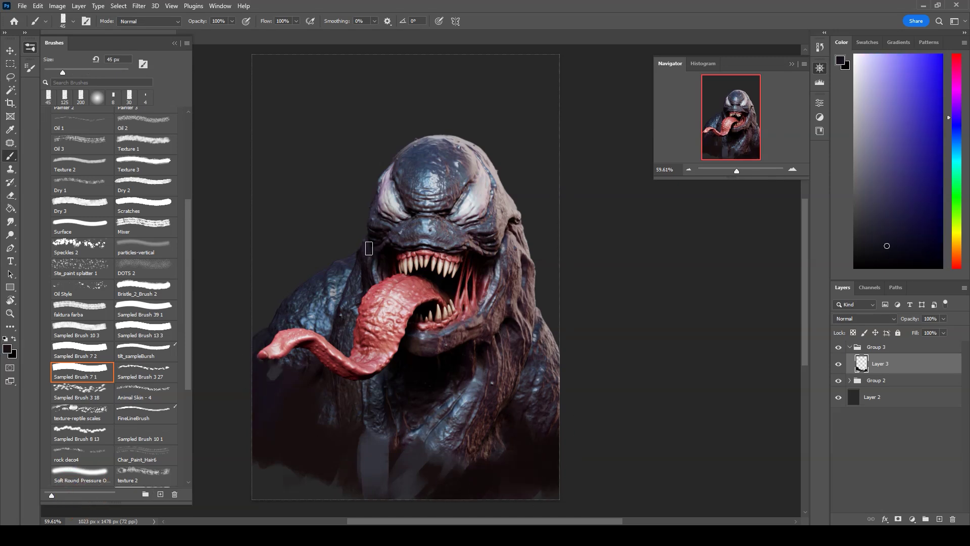
{"action": "left_click", "coordinate": [256, 401], "text": "alt"}
{"action": "scroll", "coordinate": [376, 449], "scroll_direction": "down", "scroll_amount": 1, "text": "alt"}
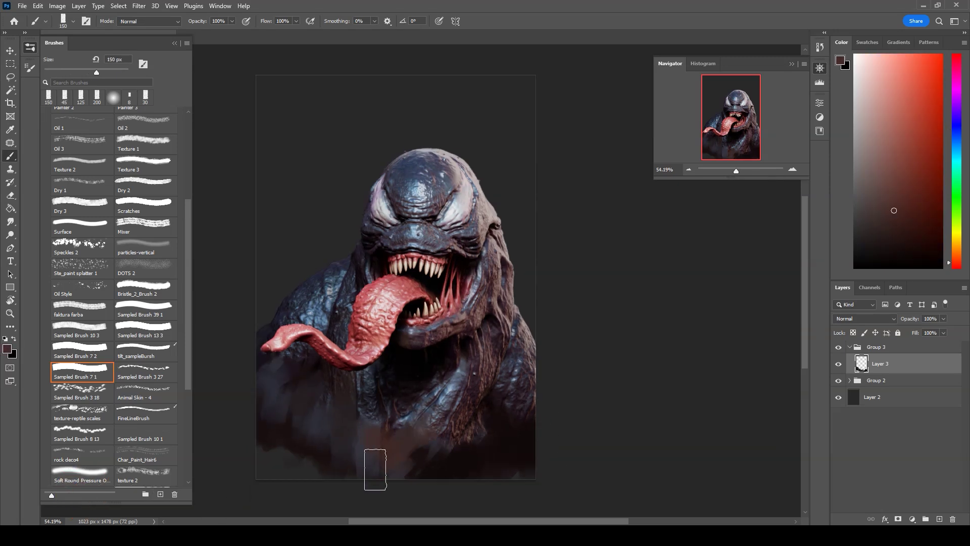
- Draw a light radial gradient glow behind the bust on a new layer above Layer 2
{"action": "left_click", "coordinate": [906, 396]}
{"action": "key", "text": "g"}
{"action": "left_click_drag", "start_coordinate": [500, 199], "coordinate": [671, 249]}
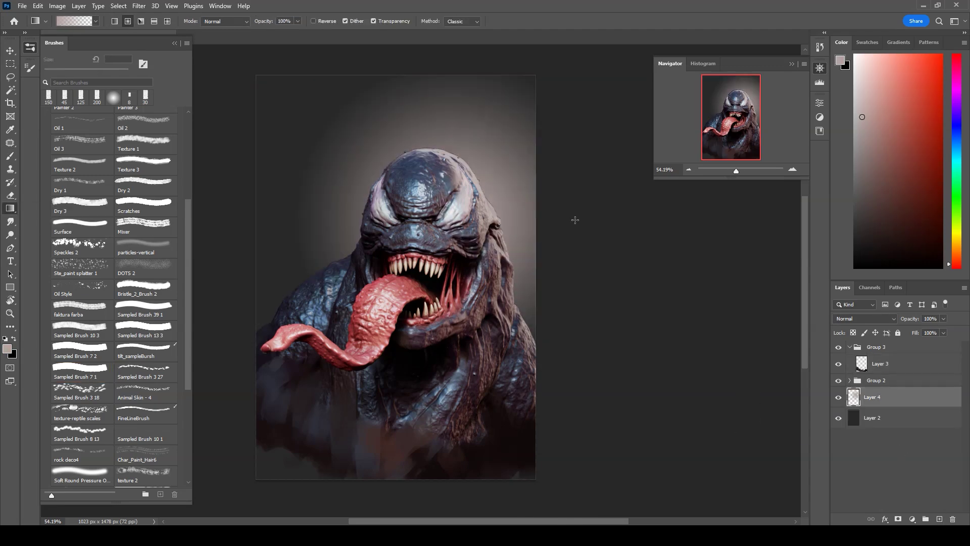
- Darken the canvas top-left with a linear near-black gradient on a new layer
{"action": "left_click", "coordinate": [115, 21]}
{"action": "left_click", "coordinate": [372, 237], "text": "alt"}
{"action": "key", "text": "ctrl+shift+alt+n"}
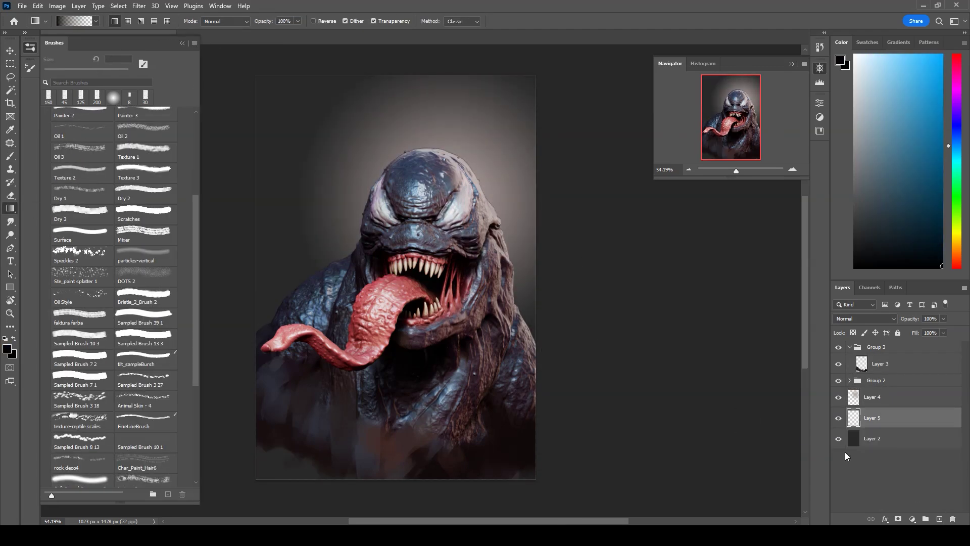
{"action": "left_click_drag", "start_coordinate": [283, 96], "coordinate": [781, 370]}
- Lower the glow layer Layer 4's opacity to 85%
{"action": "left_click", "coordinate": [505, 126], "text": "alt"}
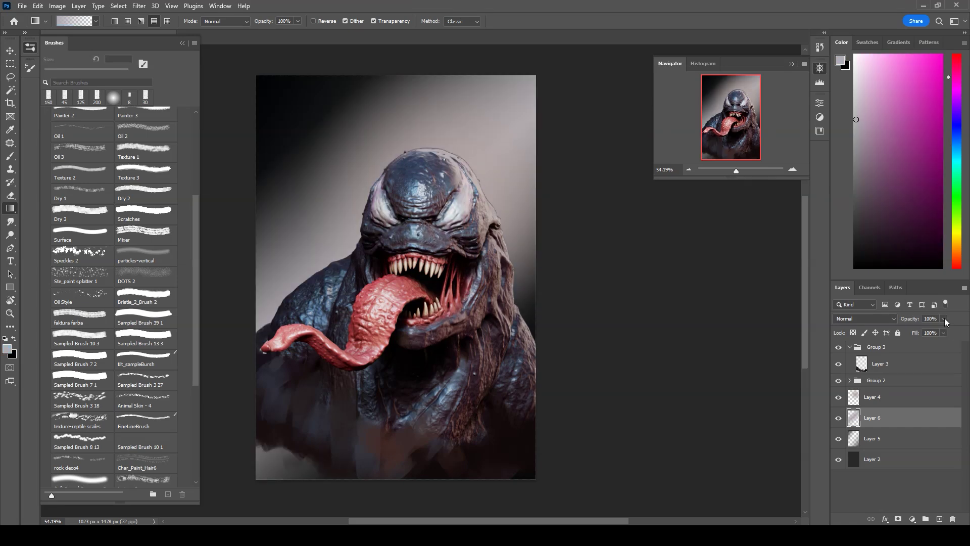
{"action": "key", "text": "m"}
{"action": "scroll", "coordinate": [368, 378], "scroll_direction": "up", "scroll_amount": 1, "text": "alt"}
{"action": "left_click", "coordinate": [889, 396]}
{"action": "left_click", "coordinate": [943, 332]}
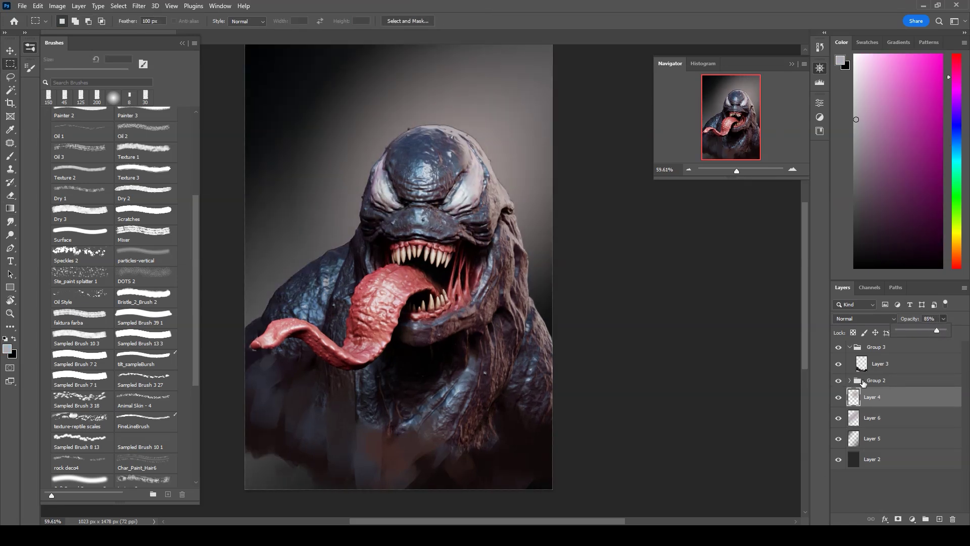
- Paint sampled dark blue on the lower body with Sampled Brush 7 1 in a new Group 3 layer
{"action": "left_click", "coordinate": [880, 363]}
{"action": "key", "text": "ctrl+shift+alt+n"}
{"action": "key", "text": "b"}
{"action": "key", "text": "d"}
{"action": "left_click", "coordinate": [79, 377]}
{"action": "scroll", "coordinate": [553, 391], "scroll_direction": "down", "scroll_amount": 1, "text": "alt"}
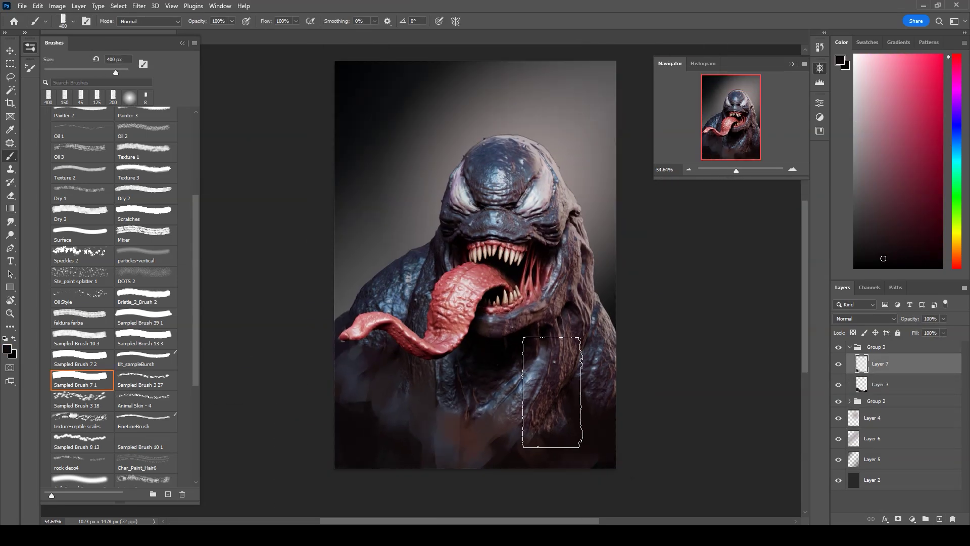
{"action": "left_click", "coordinate": [390, 422], "text": "alt"}
{"action": "right_click_drag", "start_coordinate": [390, 422], "coordinate": [395, 423], "text": "alt"}
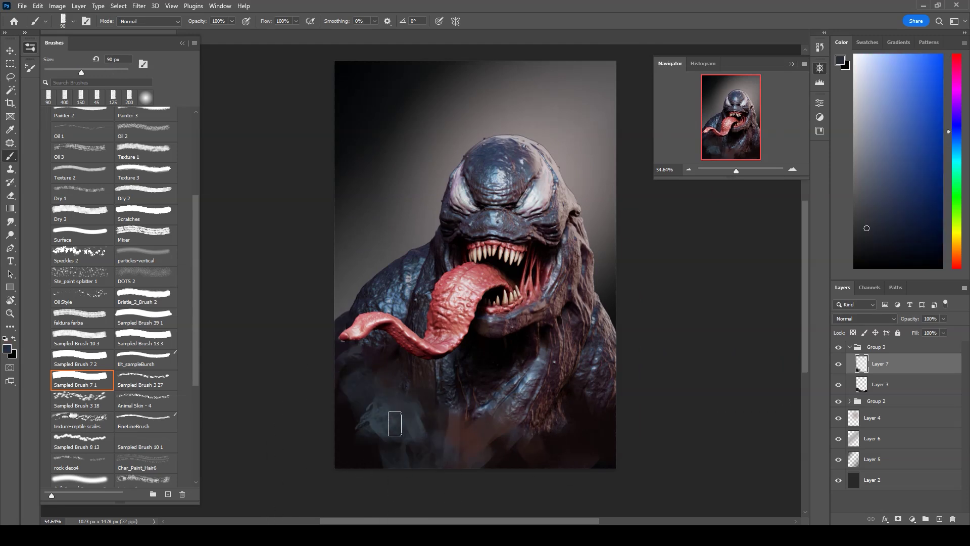
- Add a new layer above Layer 4 with a 300 px brush and background paint colour
{"action": "left_click", "coordinate": [880, 419]}
{"action": "key", "text": "ctrl+shift+alt+n"}
{"action": "left_click", "coordinate": [387, 135], "text": "alt"}
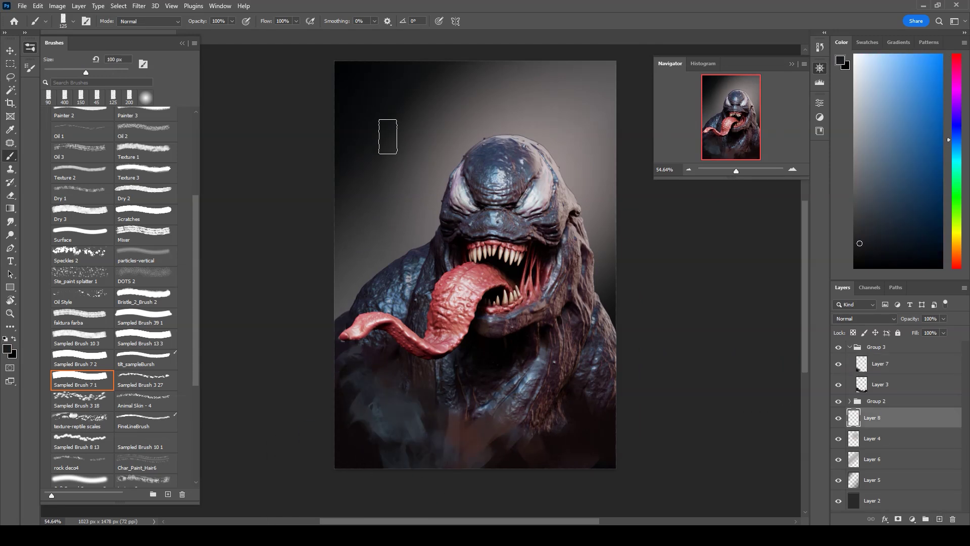
- Paint light grey smoke and dark reddish-brown strokes across the background top with Sampled Brush 13 3
{"action": "right_click_drag", "start_coordinate": [387, 134], "coordinate": [342, 177], "text": "alt"}
{"action": "left_click_drag", "start_coordinate": [342, 178], "coordinate": [360, 238]}
{"action": "mouse_move", "coordinate": [347, 186]}
{"action": "left_mouse_down"}
{"action": "mouse_move", "coordinate": [628, 304]}
{"action": "mouse_move", "coordinate": [519, 97]}
{"action": "mouse_move", "coordinate": [574, 184]}
{"action": "left_mouse_up"}
{"action": "left_click", "coordinate": [146, 338]}
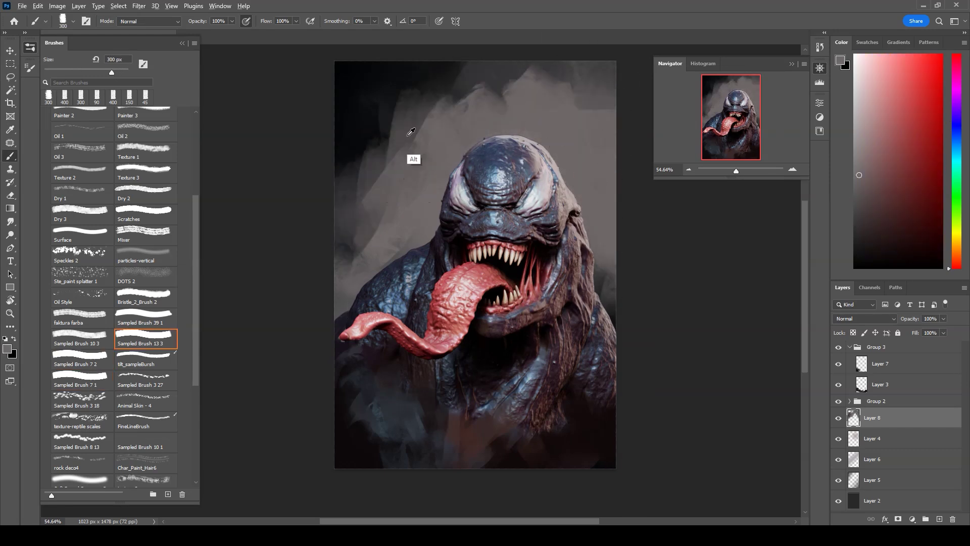
{"action": "left_click", "coordinate": [411, 156], "text": "alt"}
{"action": "right_click_drag", "start_coordinate": [411, 156], "coordinate": [440, 157], "text": "alt"}
{"action": "left_click_drag", "start_coordinate": [440, 157], "coordinate": [471, 152]}
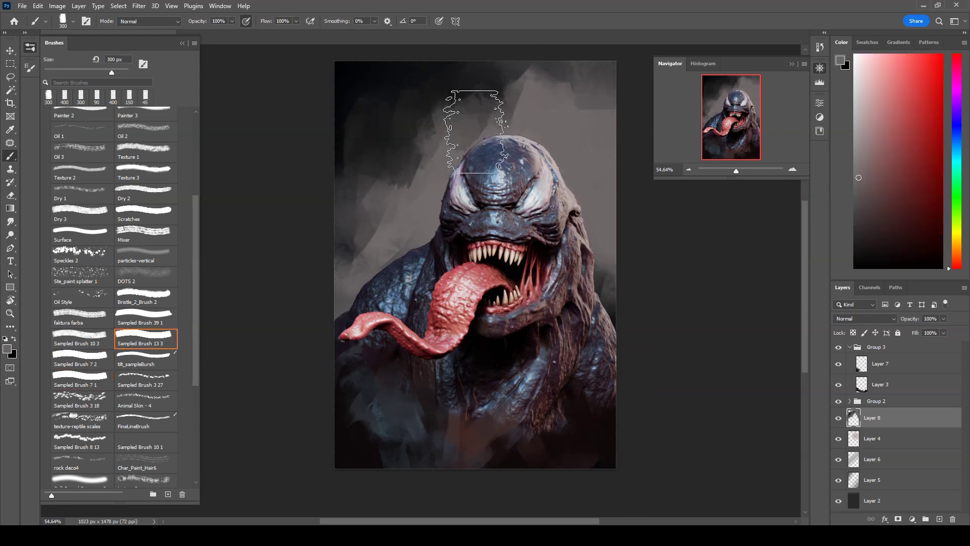
{"action": "left_click", "coordinate": [888, 371]}
{"action": "left_click", "coordinate": [887, 422]}
- Add broad bluish-grey and dark strokes on Layer 8 with a 175 px brush, plus dark pink speckles
{"action": "left_click", "coordinate": [364, 141], "text": "alt"}
{"action": "right_click_drag", "start_coordinate": [364, 141], "coordinate": [371, 233], "text": "alt"}
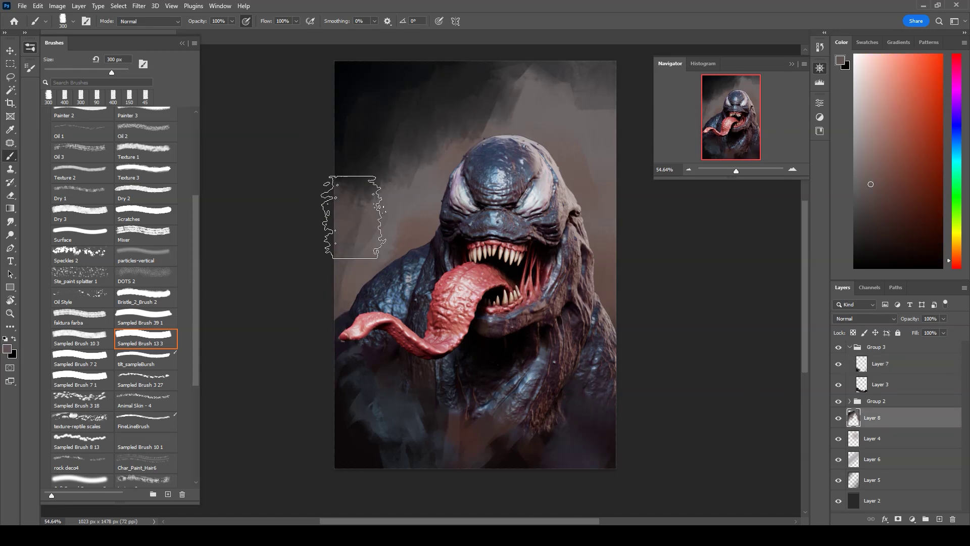
{"action": "key", "text": "period"}
{"action": "mouse_move", "coordinate": [371, 233]}
{"action": "left_mouse_down"}
{"action": "mouse_move", "coordinate": [384, 192]}
{"action": "mouse_move", "coordinate": [374, 253]}
{"action": "mouse_move", "coordinate": [364, 240]}
{"action": "left_mouse_up"}
{"action": "key", "text": "comma"}
{"action": "left_click", "coordinate": [405, 217], "text": "alt"}
{"action": "key", "text": "bracketright"}
{"action": "key", "text": "bracketright"}
{"action": "key", "text": "bracketright"}
{"action": "left_click_drag", "start_coordinate": [356, 195], "coordinate": [353, 251]}
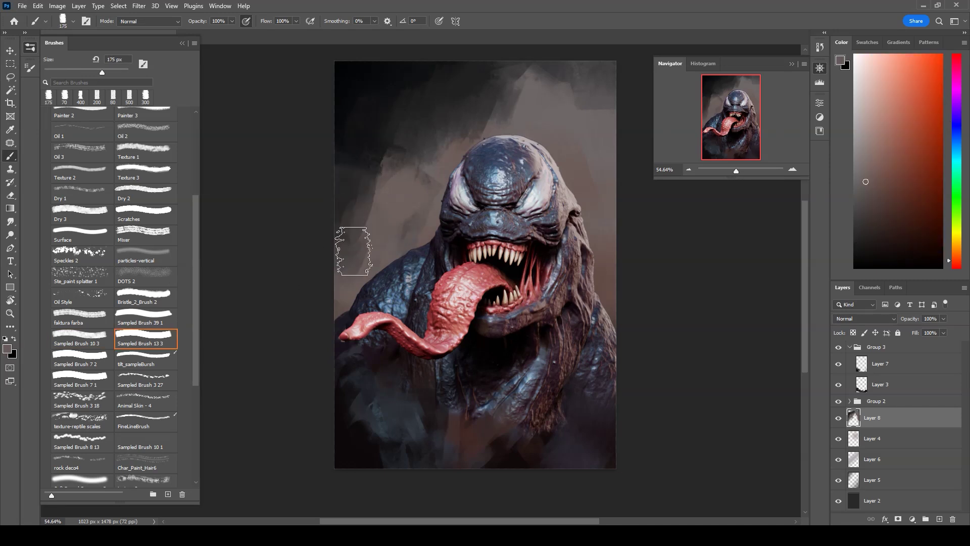
{"action": "left_click_drag", "start_coordinate": [893, 441], "coordinate": [891, 410]}
{"action": "left_click", "coordinate": [956, 59]}
{"action": "left_click", "coordinate": [858, 224]}
{"action": "left_click_drag", "start_coordinate": [434, 101], "coordinate": [454, 151]}
- Lay an orange gradient over the canvas, blended as Overlay at 58% opacity
{"action": "left_click_drag", "start_coordinate": [501, 229], "coordinate": [646, 234]}
{"action": "left_click", "coordinate": [923, 115]}
{"action": "left_click", "coordinate": [865, 318]}
{"action": "left_click", "coordinate": [859, 394]}
{"action": "left_click_drag", "start_coordinate": [942, 318], "coordinate": [950, 338]}
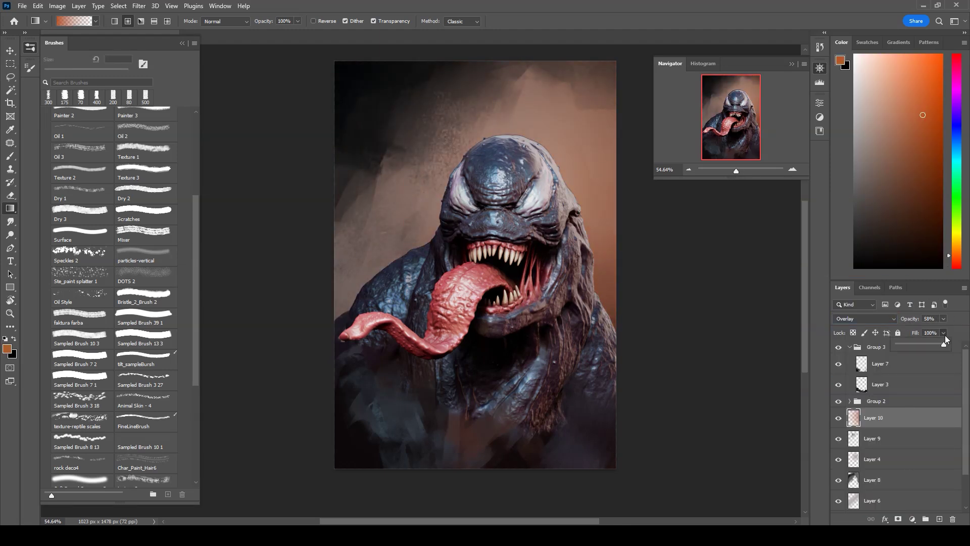
- On a new Group 3 layer, paint a thin light pink drool strand below the tongue with a 15 px brush
{"action": "left_click", "coordinate": [899, 363]}
{"action": "key", "text": "ctrl+shift+alt+n"}
{"action": "key", "text": "b"}
{"action": "left_click", "coordinate": [614, 243], "text": "alt"}
{"action": "right_click_drag", "start_coordinate": [387, 303], "coordinate": [348, 309], "text": "alt"}
{"action": "left_click", "coordinate": [614, 322], "text": "alt"}
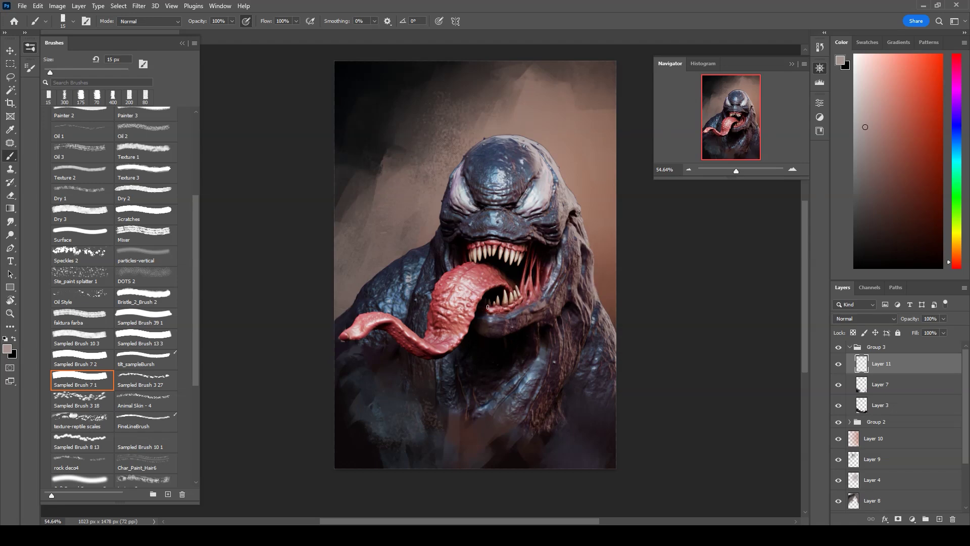
{"action": "scroll", "coordinate": [418, 283], "scroll_direction": "up", "scroll_amount": 3, "text": "alt"}
{"action": "left_click", "coordinate": [299, 363], "text": "alt"}
{"action": "scroll", "coordinate": [324, 314], "scroll_direction": "down", "scroll_amount": 2, "text": "alt"}
{"action": "left_click", "coordinate": [454, 309], "text": "alt"}
{"action": "left_click_drag", "start_coordinate": [455, 309], "coordinate": [443, 380]}
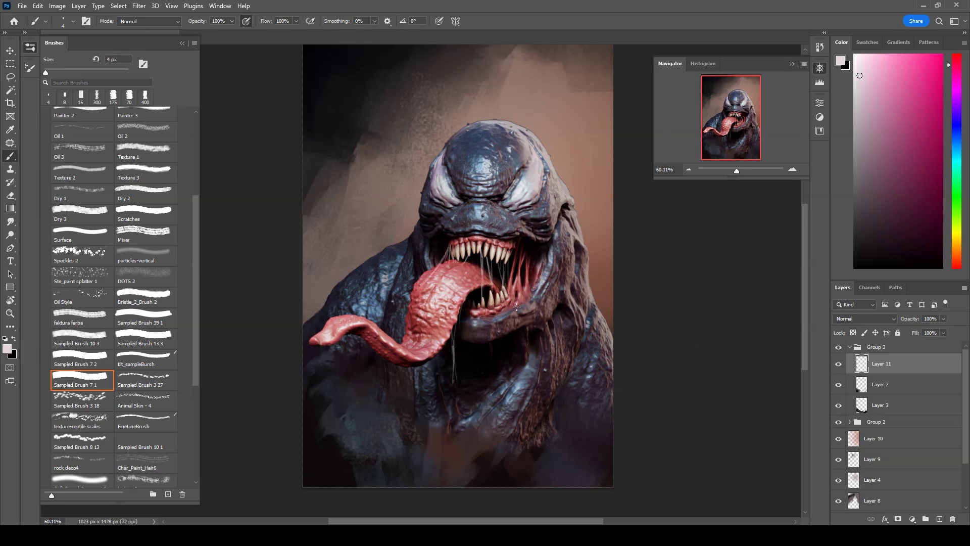
- Darken the top with a black gradient on Layer 12 at 76% opacity
{"action": "left_click", "coordinate": [874, 438]}
{"action": "left_click", "coordinate": [939, 519]}
{"action": "left_click", "coordinate": [10, 207]}
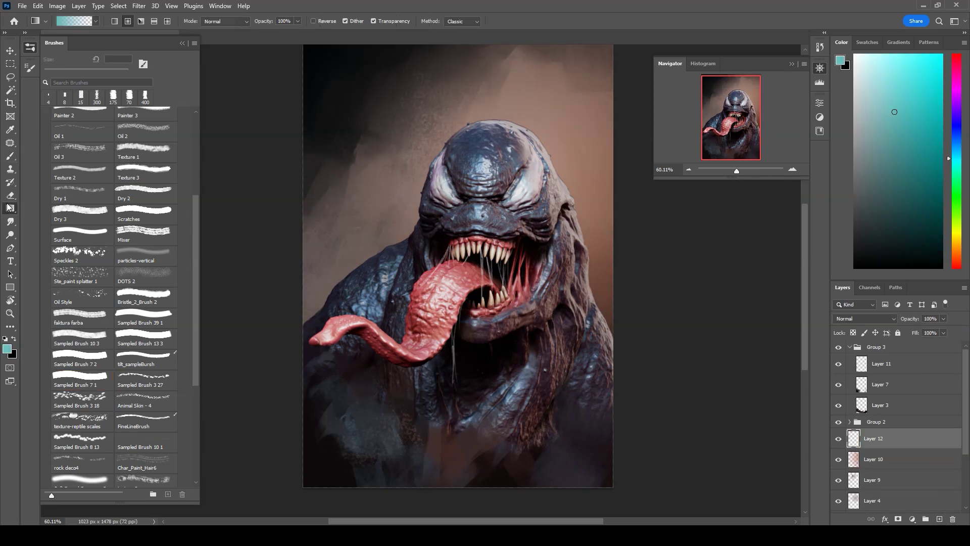
{"action": "left_click_drag", "start_coordinate": [458, 48], "coordinate": [458, 227]}
{"action": "key", "text": "ctrl+z"}
{"action": "left_click", "coordinate": [886, 262]}
{"action": "left_click_drag", "start_coordinate": [458, 48], "coordinate": [458, 227]}
{"action": "left_click", "coordinate": [942, 318]}
{"action": "left_click_drag", "start_coordinate": [944, 330], "coordinate": [932, 329]}
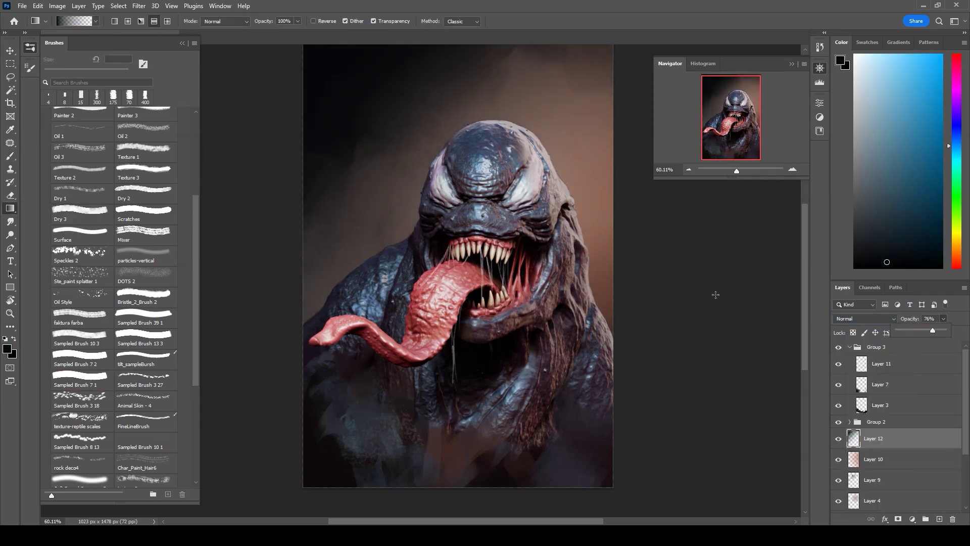
{"action": "left_click", "coordinate": [882, 363]}
{"action": "key", "text": "b"}
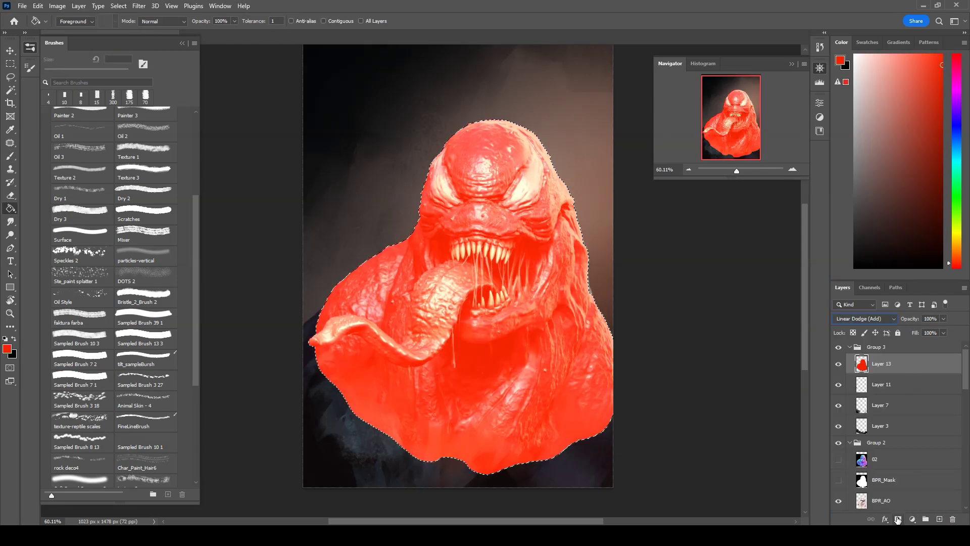
- Paint the red Linear Dodge glow along the tongue on Layer 13 with a 100 px brush
{"action": "mouse_move", "coordinate": [352, 339]}
{"action": "left_mouse_down"}
{"action": "mouse_move", "coordinate": [375, 339]}
{"action": "mouse_move", "coordinate": [465, 260]}
{"action": "left_mouse_up"}
{"action": "key", "text": "bracketright"}
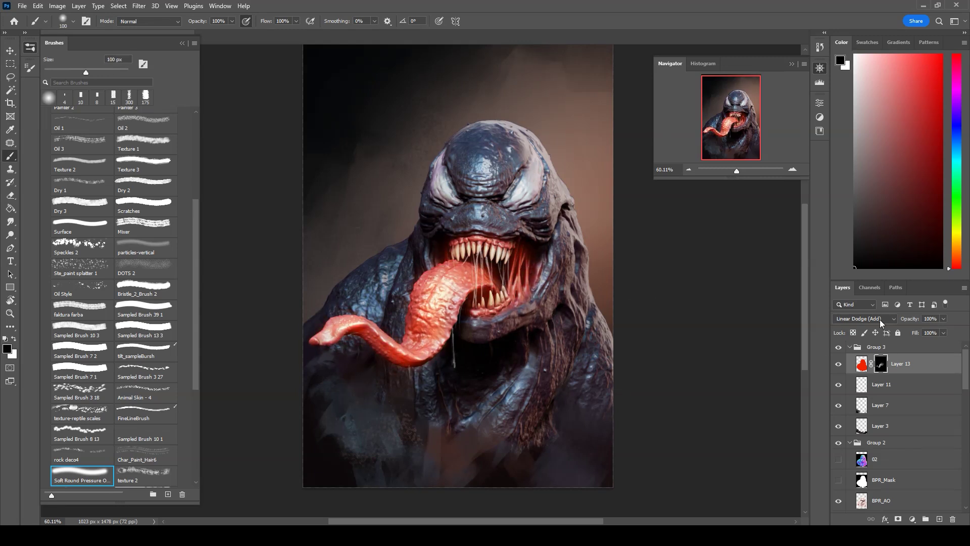
{"action": "left_click", "coordinate": [872, 439]}
{"action": "key", "text": "ctrl+shift+alt+n"}
{"action": "left_click", "coordinate": [81, 371]}
{"action": "left_click", "coordinate": [324, 292], "text": "alt"}
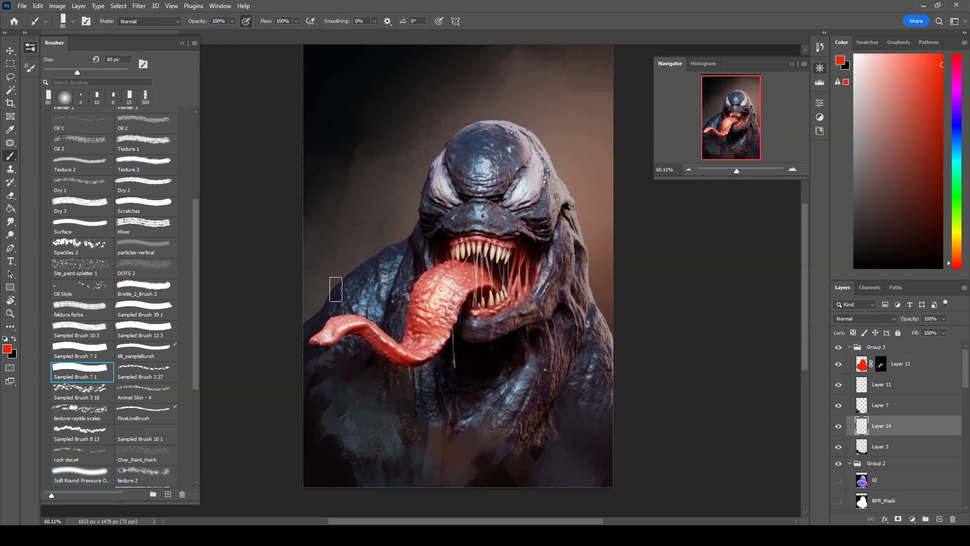
{"action": "left_click", "coordinate": [318, 308], "text": "alt"}
- Tone Layer 13 down to 77% opacity and 75% fill, and add Layers 14 and 15
{"action": "key", "text": "ctrl+shift+alt+n"}
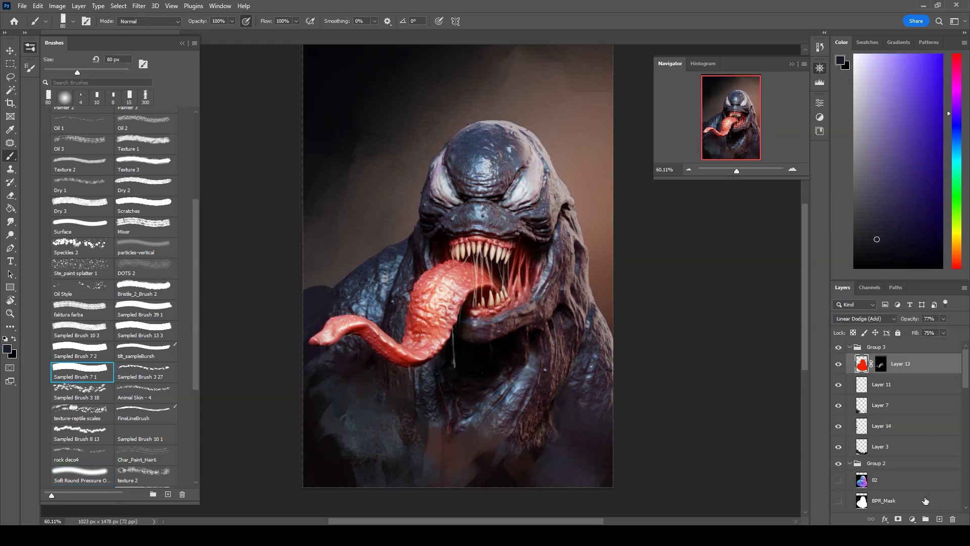
{"action": "key", "text": "bracketright"}
{"action": "key", "text": "bracketright"}
{"action": "key", "text": "bracketright"}
{"action": "left_click", "coordinate": [372, 448], "text": "alt"}
{"action": "left_click", "coordinate": [459, 424], "text": "alt"}
{"action": "scroll", "coordinate": [376, 432], "scroll_direction": "down", "scroll_amount": 1, "text": "alt"}
{"action": "key", "text": "bracketright"}
{"action": "key", "text": "bracketright"}
{"action": "left_click", "coordinate": [368, 146], "text": "alt"}
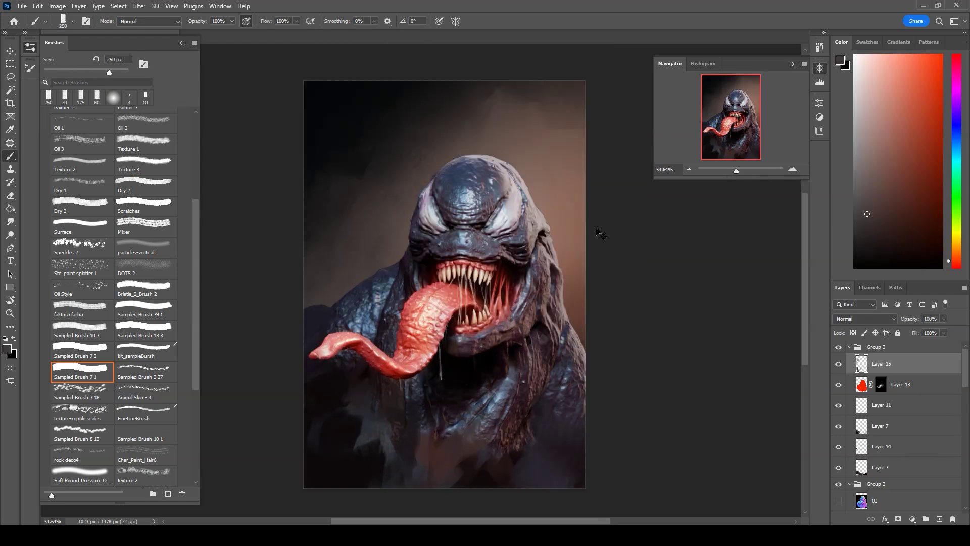
- Sample dark purple and navy colours, resize the brush to 50 px, and add a layer above Layer 12
{"action": "left_click", "coordinate": [353, 171], "text": "ctrl"}
{"action": "key", "text": "bracketleft"}
{"action": "key", "text": "bracketleft"}
{"action": "key", "text": "bracketleft"}
{"action": "left_click", "coordinate": [311, 326], "text": "alt"}
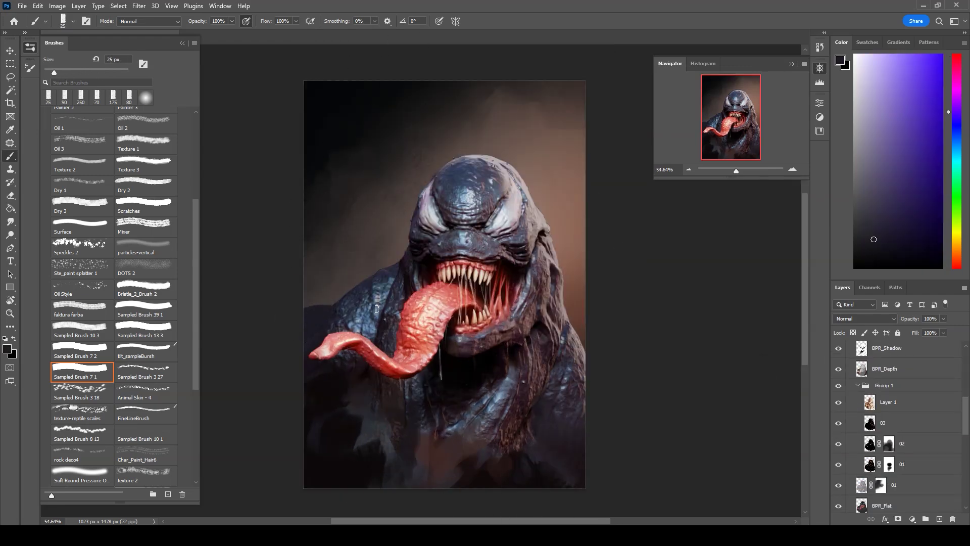
{"action": "key", "text": "bracketright"}
{"action": "key", "text": "bracketright"}
{"action": "key", "text": "bracketright"}
{"action": "left_click", "coordinate": [349, 295], "text": "alt"}
{"action": "left_click", "coordinate": [938, 519]}
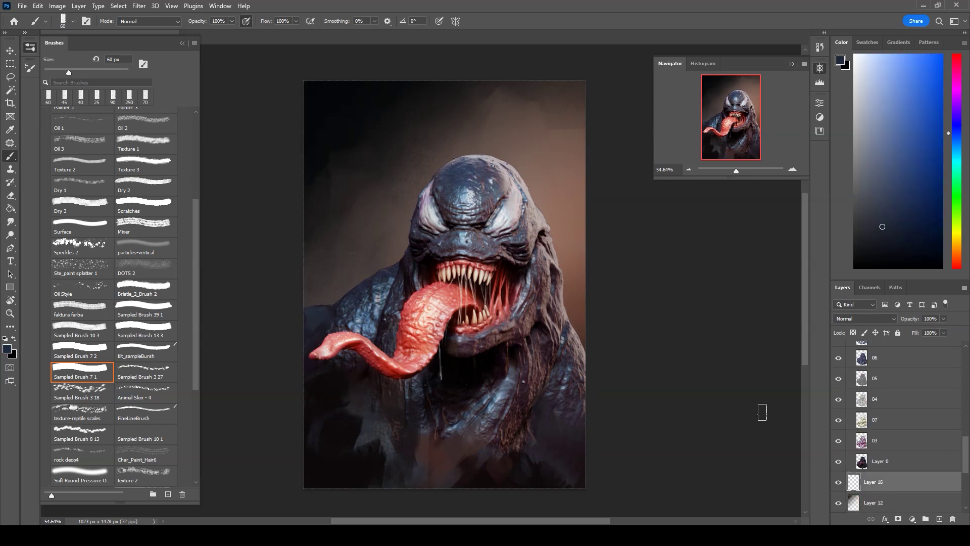
{"action": "left_click", "coordinate": [321, 246], "text": "alt"}
{"action": "key", "text": "bracketleft"}
{"action": "key", "text": "bracketleft"}
{"action": "key", "text": "bracketleft"}
- Paint a light blue-grey stroke on the lower body on Layer 15, then sample a dark blue
{"action": "left_click", "coordinate": [461, 464], "text": "ctrl"}
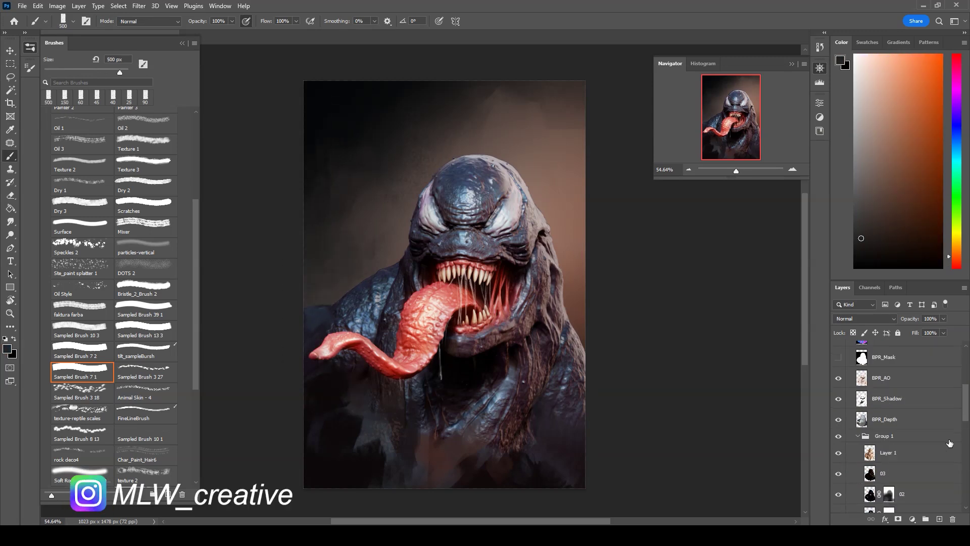
{"action": "left_click", "coordinate": [461, 463], "text": "alt"}
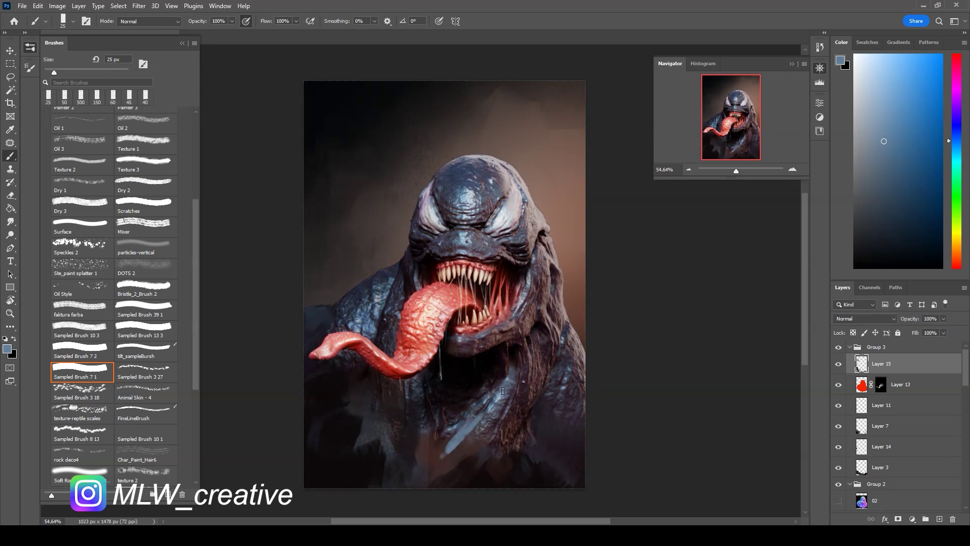
{"action": "left_click", "coordinate": [437, 434], "text": "alt"}
{"action": "left_click_drag", "start_coordinate": [433, 442], "coordinate": [427, 467]}
{"action": "left_click", "coordinate": [560, 411], "text": "alt"}
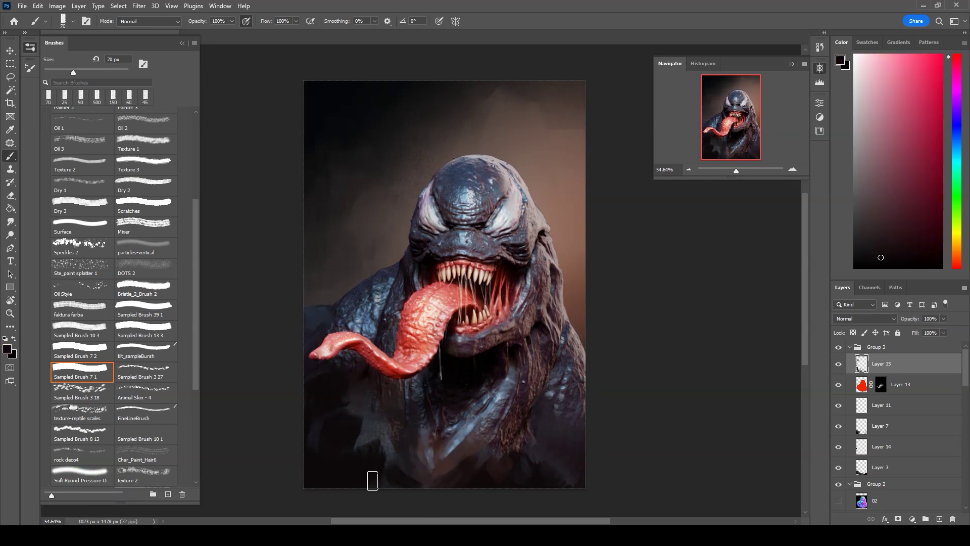
{"action": "left_click", "coordinate": [372, 480], "text": "alt"}
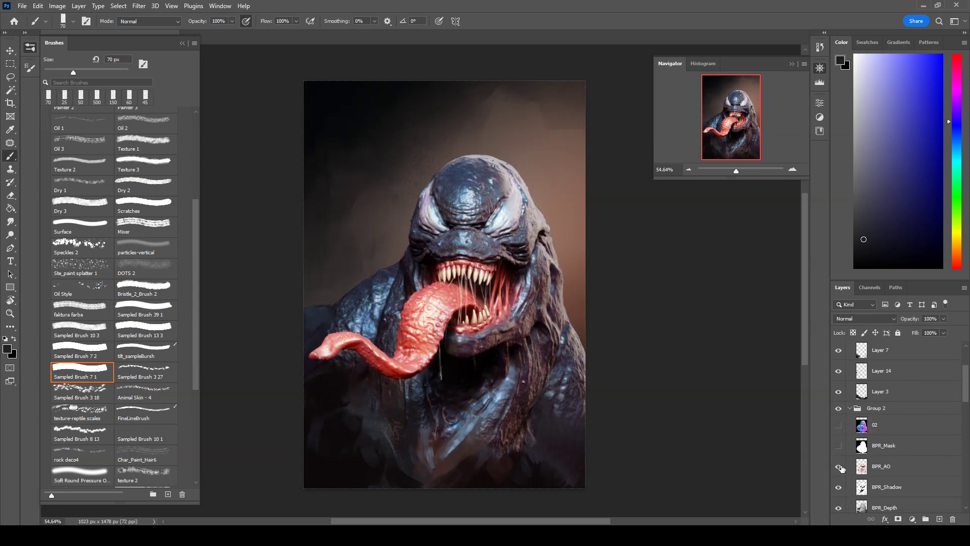
- Move Layer 13 into Group 2 above BPR_Shadow, then sample the tongue's pink for a Layer 17 gradient
{"action": "mouse_move", "coordinate": [843, 387]}
{"action": "left_mouse_down"}
{"action": "mouse_move", "coordinate": [837, 472]}
{"action": "mouse_move", "coordinate": [839, 433]}
{"action": "left_mouse_up"}
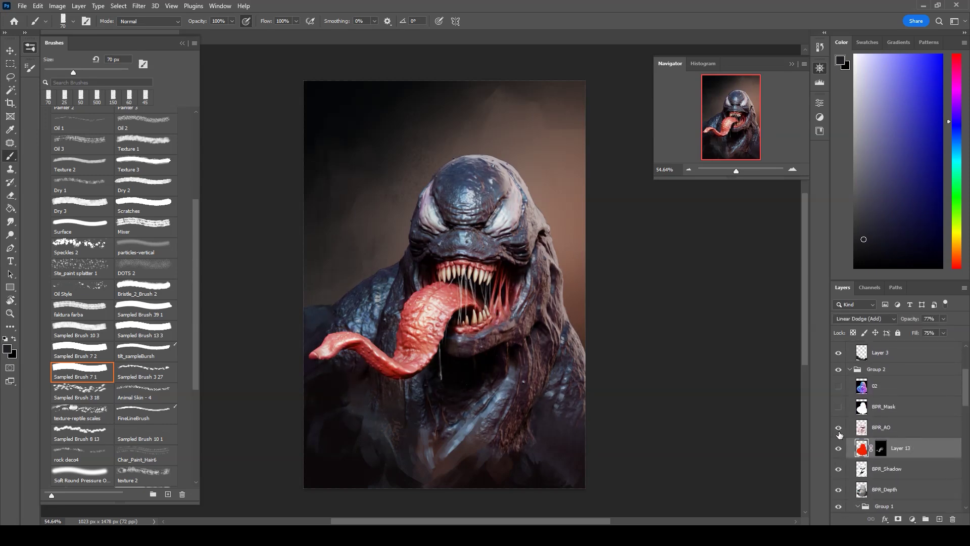
{"action": "scroll", "coordinate": [893, 408], "scroll_direction": "down", "scroll_amount": 5}
{"action": "left_click", "coordinate": [873, 375]}
{"action": "key", "text": "g"}
{"action": "left_click", "coordinate": [417, 320], "text": "alt"}
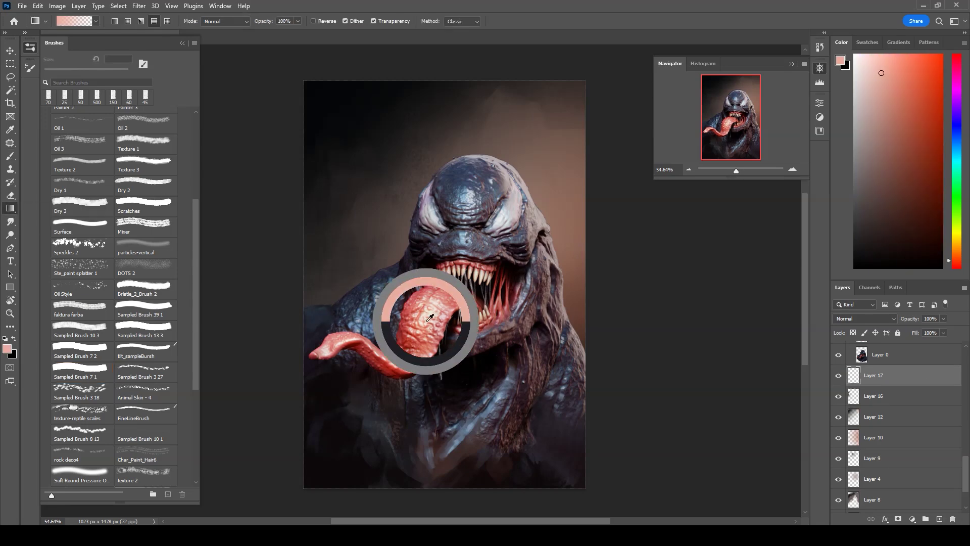
- Drag a pink glow in from the right on Layer 17 in Color Dodge, and warm it with Color Balance
{"action": "left_click_drag", "start_coordinate": [581, 253], "coordinate": [535, 253]}
{"action": "left_click", "coordinate": [864, 318]}
{"action": "left_click", "coordinate": [859, 373]}
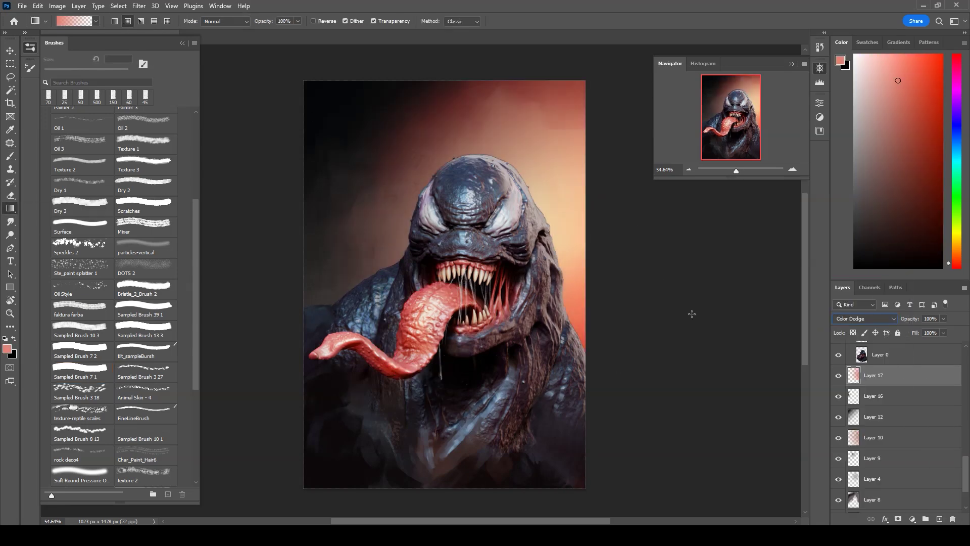
{"action": "left_click", "coordinate": [57, 6]}
{"action": "left_click", "coordinate": [293, 93]}
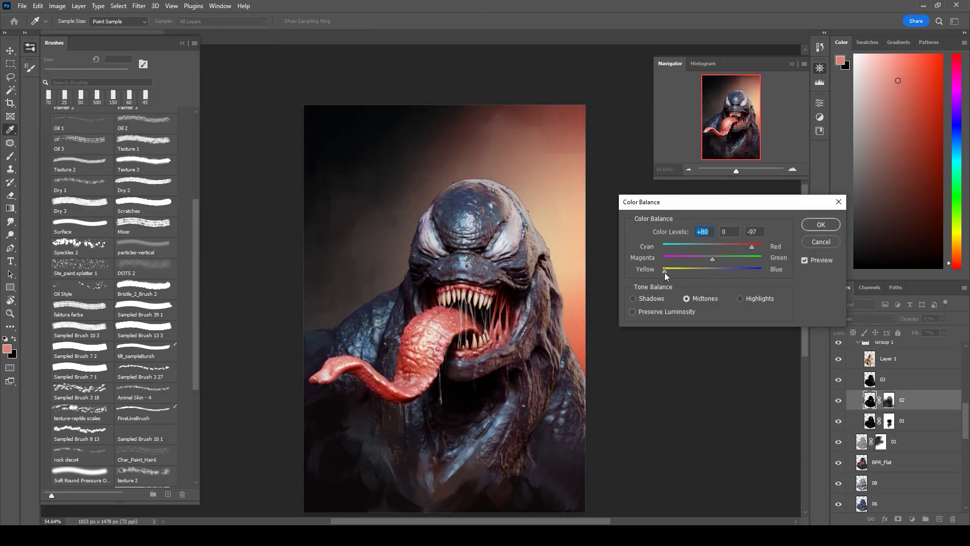
{"action": "key", "text": "Return"}
- Adjust the fill of layer 03 and other Group 2 render layers, then load the creature's outline selection
{"action": "left_click", "coordinate": [905, 378]}
{"action": "left_click", "coordinate": [942, 332]}
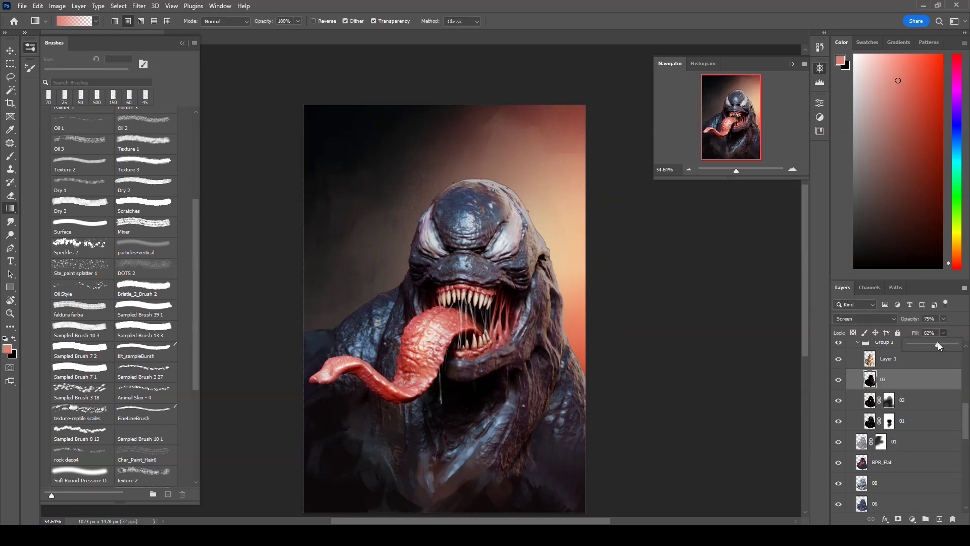
{"action": "scroll", "coordinate": [862, 464], "scroll_direction": "down", "scroll_amount": 3}
{"action": "left_click", "coordinate": [862, 448]}
{"action": "left_click", "coordinate": [862, 470]}
{"action": "scroll", "coordinate": [862, 415], "scroll_direction": "down", "scroll_amount": 3}
{"action": "scroll", "coordinate": [862, 415], "scroll_direction": "up", "scroll_amount": 3}
{"action": "left_click", "coordinate": [861, 364]}
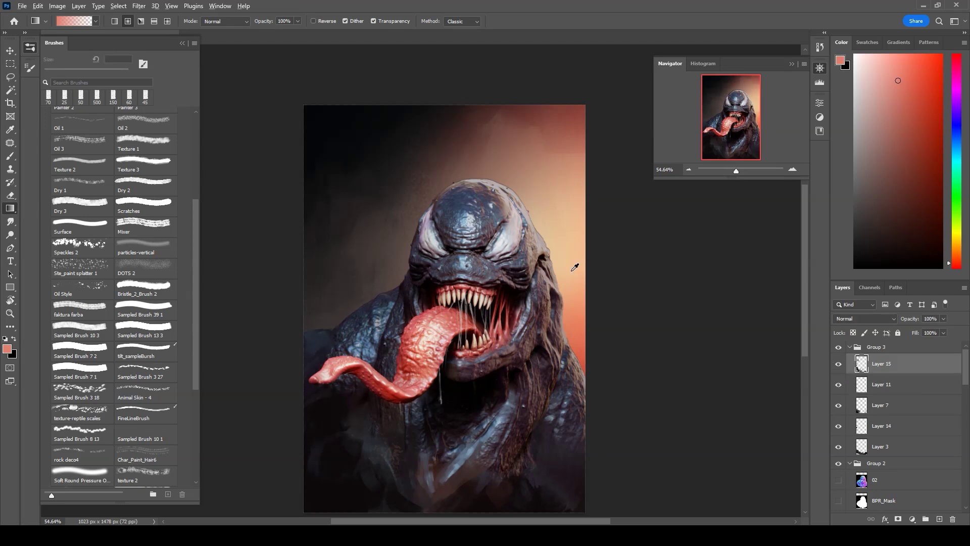
{"action": "scroll", "coordinate": [568, 244], "scroll_direction": "up", "scroll_amount": 3, "text": "alt"}
{"action": "scroll", "coordinate": [894, 429], "scroll_direction": "down", "scroll_amount": 2}
{"action": "left_click", "coordinate": [861, 433], "text": "ctrl"}
- Set the peach rim light layer to Overlay at 78% opacity and clear the creature selection
{"action": "key", "text": "b"}
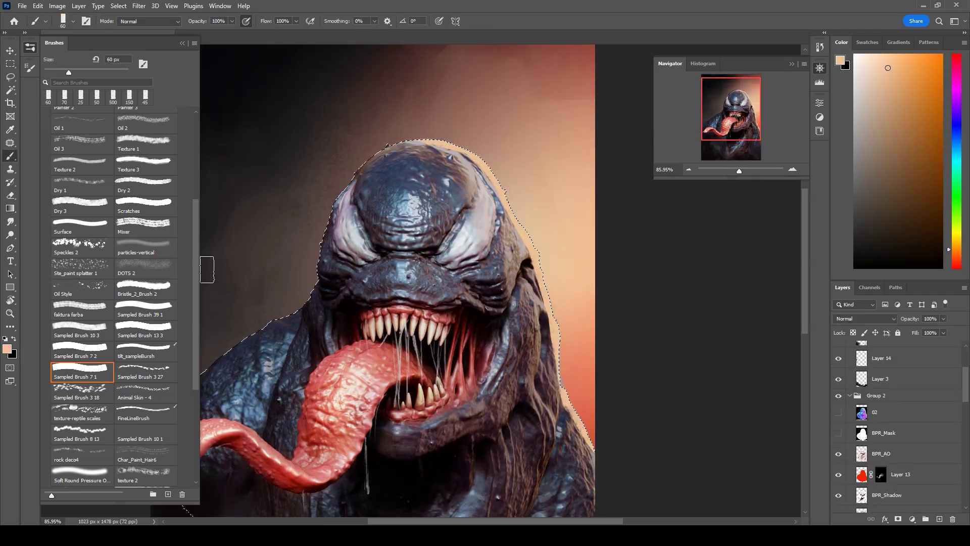
{"action": "key", "text": "m"}
{"action": "key", "text": "ctrl+d"}
{"action": "scroll", "coordinate": [434, 136], "scroll_direction": "down", "scroll_amount": 2, "text": "alt"}
{"action": "left_click", "coordinate": [865, 318]}
{"action": "left_click", "coordinate": [863, 376]}
{"action": "left_click_drag", "start_coordinate": [943, 319], "coordinate": [934, 336]}
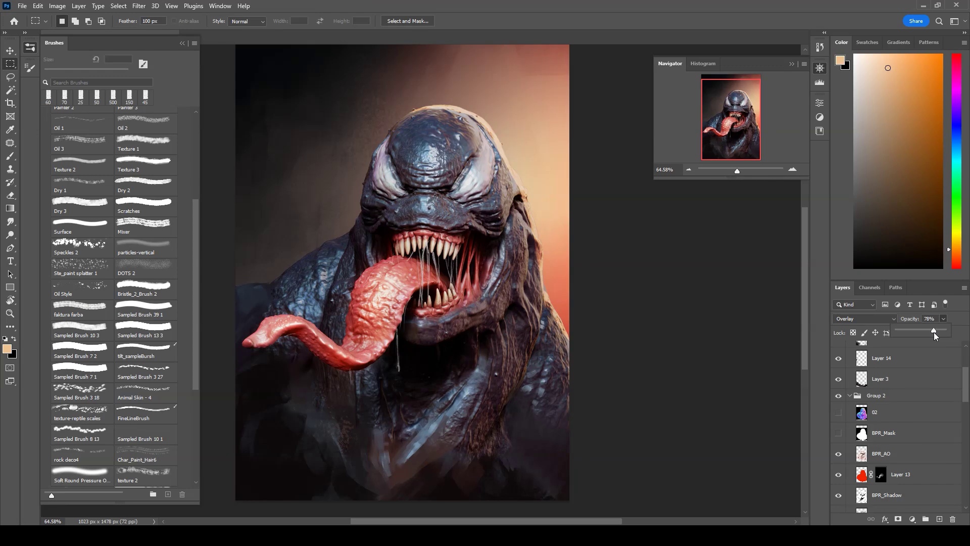
{"action": "key", "text": "ctrl+alt+f"}
{"action": "key", "text": "Return"}
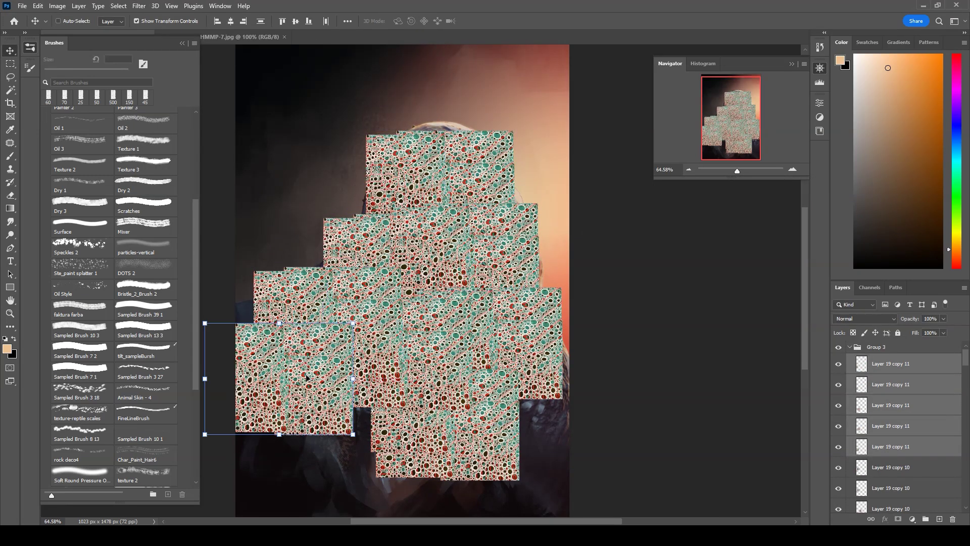
- Merge the bubble texture tiles, blend them in Soft Light, and hide them behind a black mask for white painting
{"action": "scroll", "coordinate": [899, 429], "scroll_direction": "down", "scroll_amount": 3}
{"action": "right_click", "coordinate": [889, 399]}
{"action": "left_click", "coordinate": [859, 396]}
{"action": "left_click", "coordinate": [864, 318]}
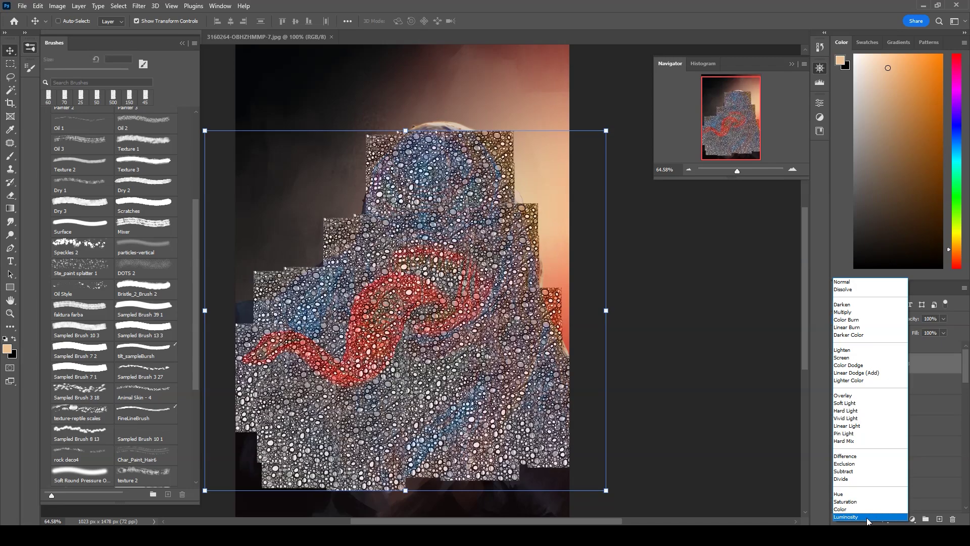
{"action": "left_click", "coordinate": [845, 402]}
{"action": "key", "text": "d"}
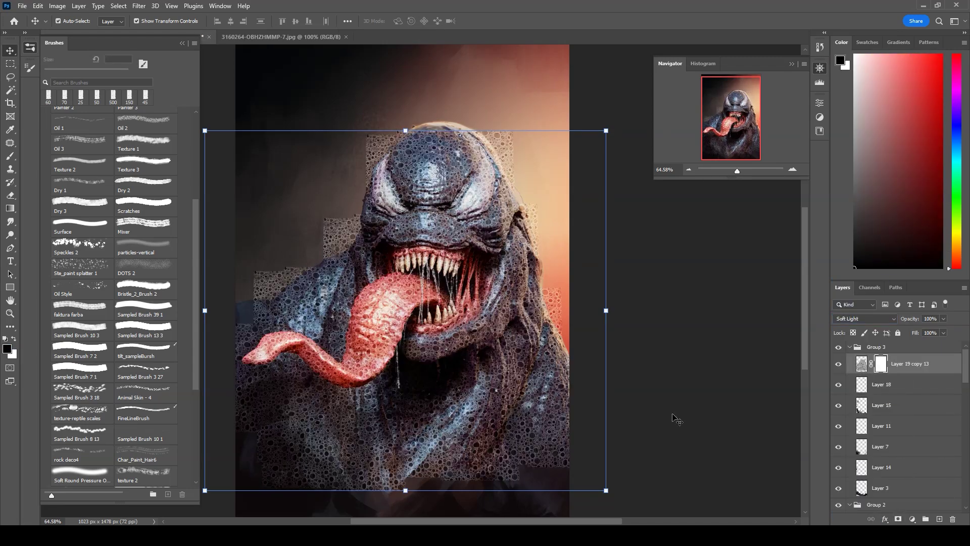
{"action": "key", "text": "alt+BackSpace"}
{"action": "key", "text": "b"}
{"action": "key", "text": "x"}
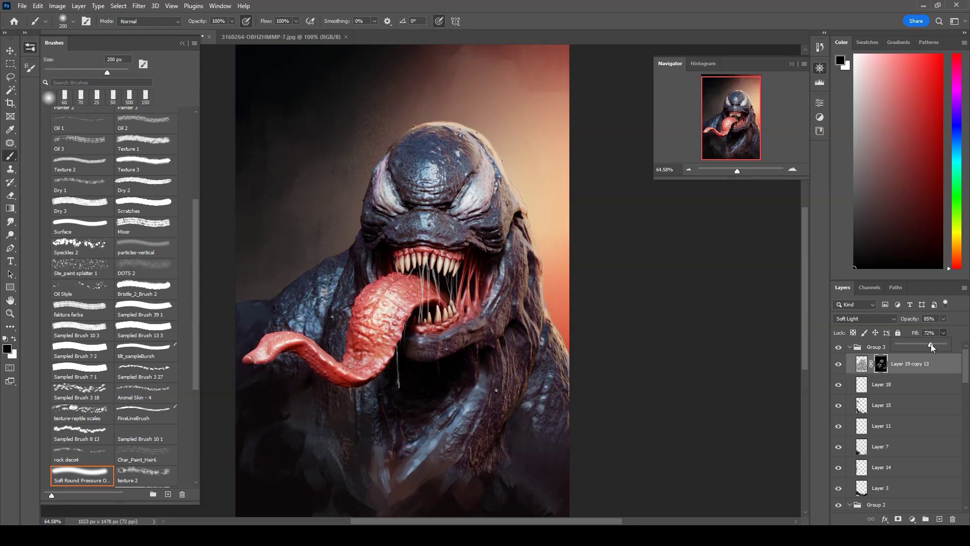
- Add Brightness/Contrast and Exposure adjustment layers to Group 4 and paint their masks
{"action": "left_click", "coordinate": [912, 519]}
{"action": "left_click", "coordinate": [905, 394]}
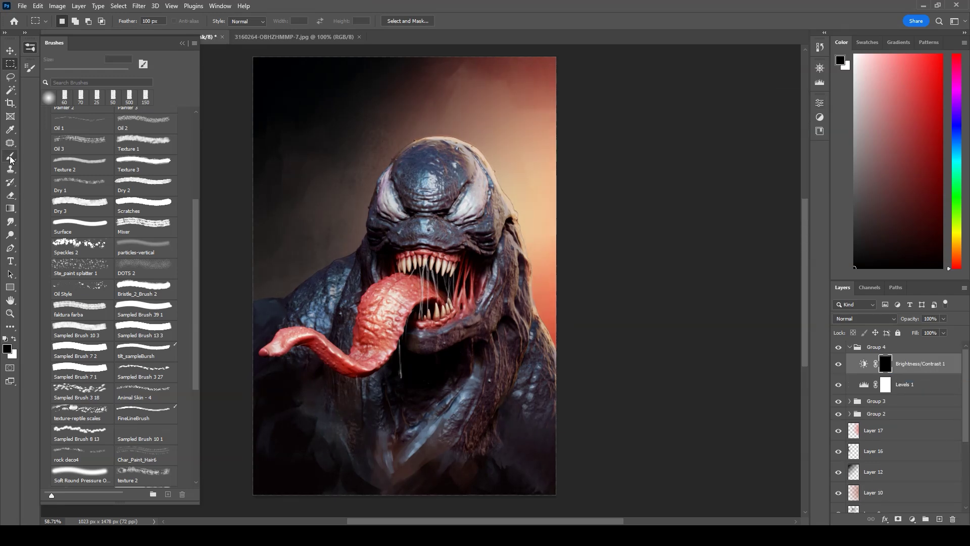
{"action": "left_click", "coordinate": [10, 159]}
{"action": "left_click", "coordinate": [912, 519]}
{"action": "left_click", "coordinate": [909, 396]}
{"action": "key", "text": "x"}
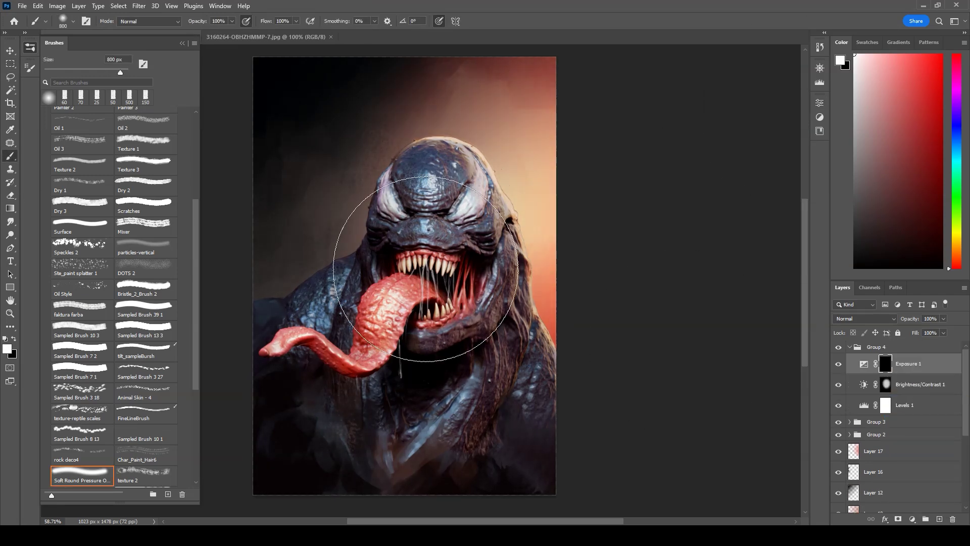
- Add a Color Lookup set to FallColors.look and a Vibrance adjustment with reduced vibrance and saturation
{"action": "left_click", "coordinate": [913, 522]}
{"action": "left_click", "coordinate": [889, 460]}
{"action": "key", "text": "Down"}
{"action": "key", "text": "Down"}
{"action": "key", "text": "Down"}
{"action": "key", "text": "Down"}
{"action": "key", "text": "Down"}
{"action": "key", "text": "Down"}
{"action": "key", "text": "Down"}
{"action": "key", "text": "Down"}
{"action": "key", "text": "Down"}
{"action": "key", "text": "Down"}
{"action": "key", "text": "Down"}
{"action": "key", "text": "Down"}
{"action": "left_click", "coordinate": [849, 347]}
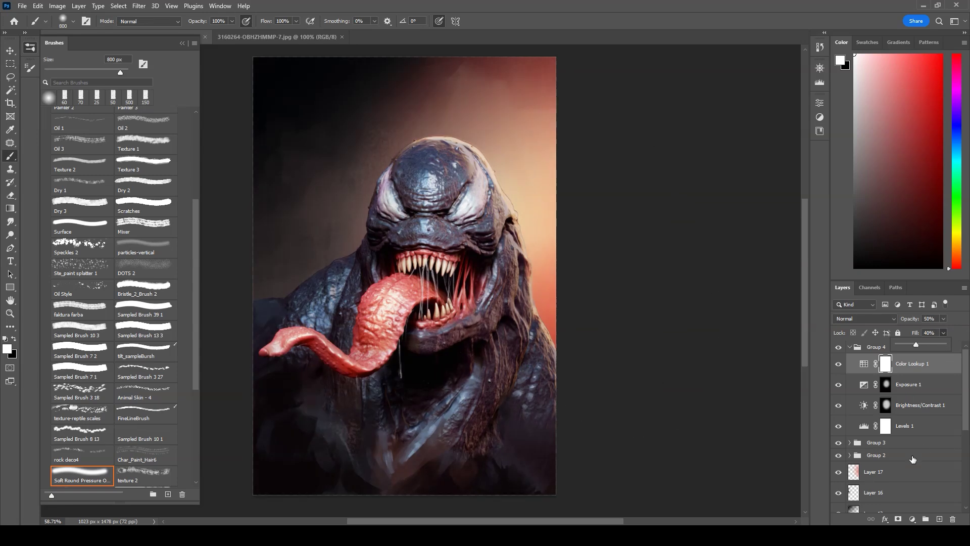
{"action": "left_click", "coordinate": [912, 519]}
{"action": "left_click", "coordinate": [899, 407]}
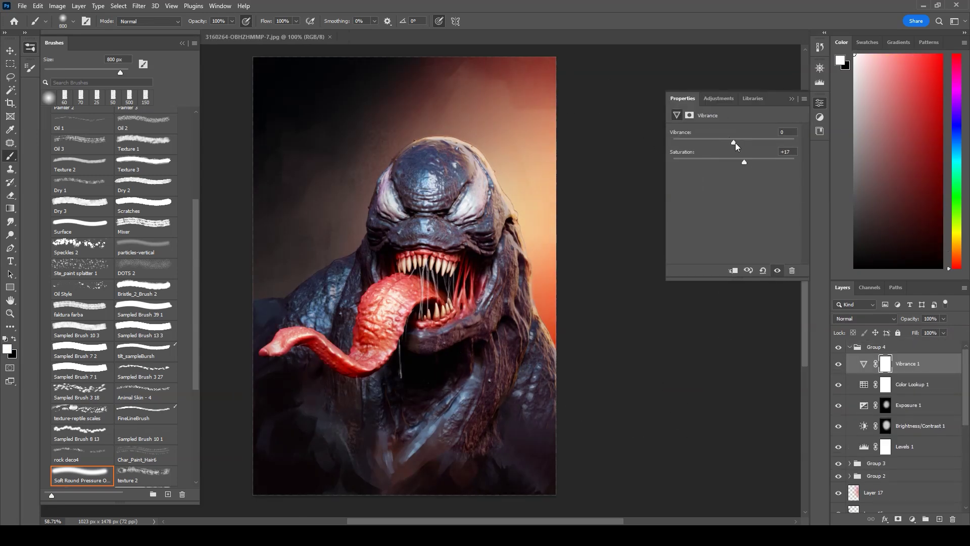
{"action": "left_click_drag", "start_coordinate": [729, 142], "coordinate": [720, 142]}
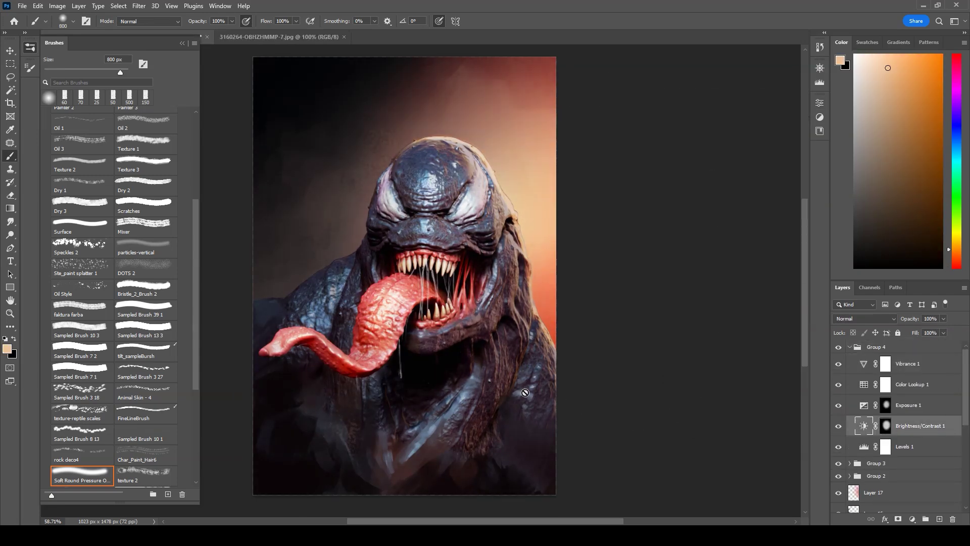
- Move Layer 19 below Levels 1 and set it to Lighten
{"action": "left_click_drag", "start_coordinate": [911, 427], "coordinate": [904, 467]}
{"action": "left_click", "coordinate": [865, 318]}
{"action": "left_click", "coordinate": [866, 356]}
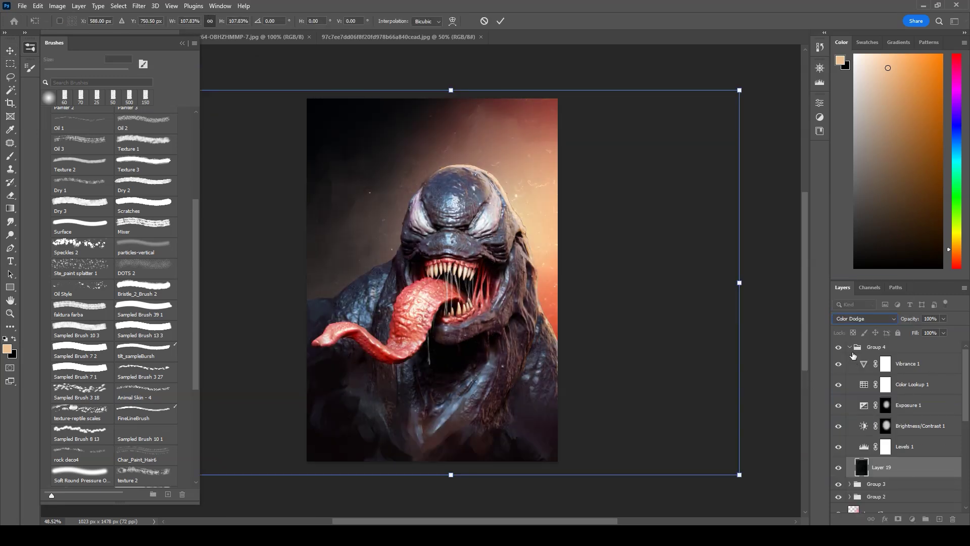
- Place Layer 19's dust specks leftward over the artwork with Fill at 84%
{"action": "key", "text": "Return"}
{"action": "scroll", "coordinate": [521, 256], "scroll_direction": "up", "scroll_amount": 2, "text": "alt"}
{"action": "key", "text": "shift+8"}
{"action": "key", "text": "shift+4"}
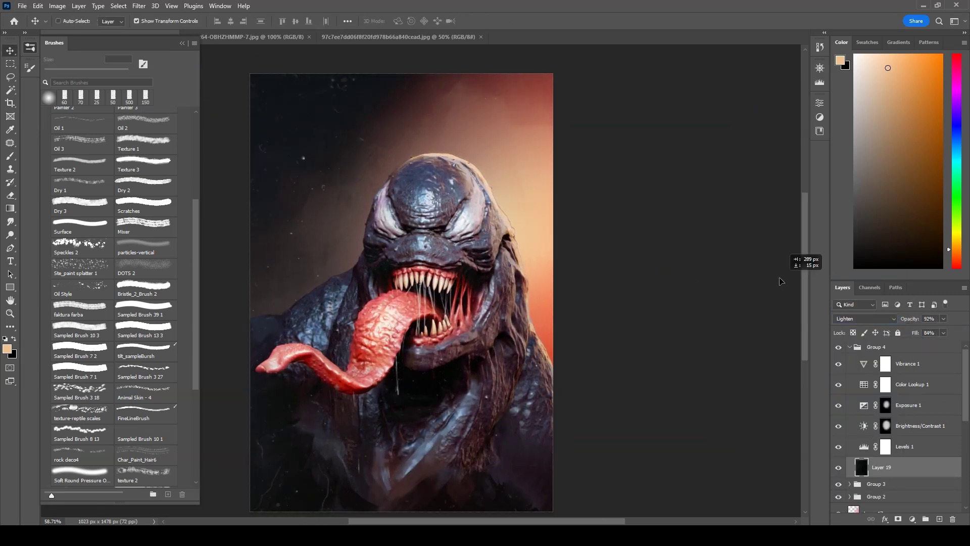
{"action": "left_click_drag", "start_coordinate": [631, 227], "coordinate": [552, 217]}
- Group the layers below Layer 19 into Group 5 and merge a duplicate copy
{"action": "left_click", "coordinate": [876, 483]}
{"action": "left_click", "coordinate": [876, 509], "text": "shift"}
{"action": "key", "text": "ctrl+g"}
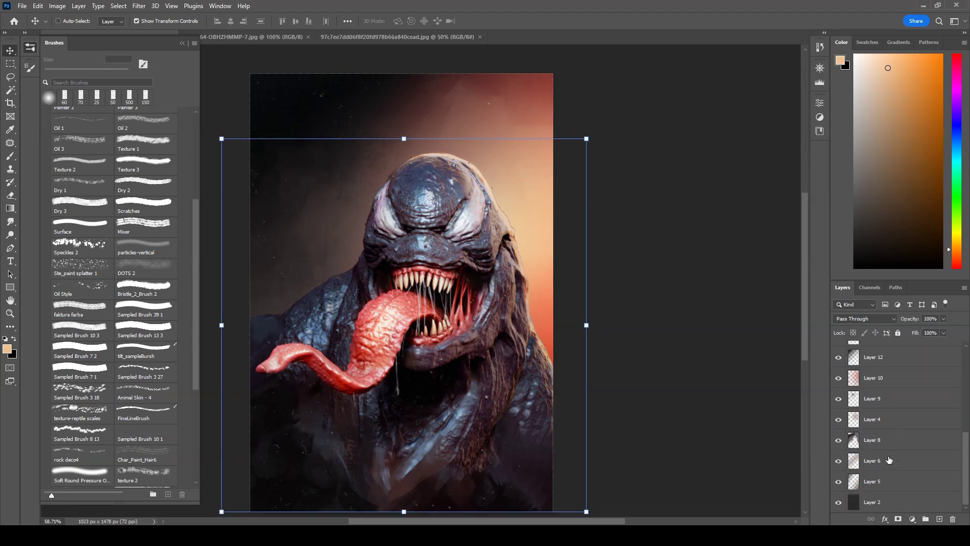
{"action": "key", "text": "ctrl+j"}
{"action": "key", "text": "ctrl+e"}
- Apply Smart Sharpen to the merged Group 5 copy
{"action": "key", "text": "c"}
{"action": "key", "text": "h"}
{"action": "left_click_drag", "start_coordinate": [490, 323], "coordinate": [527, 315]}
{"action": "left_click", "coordinate": [139, 6]}
{"action": "left_click", "coordinate": [283, 202]}
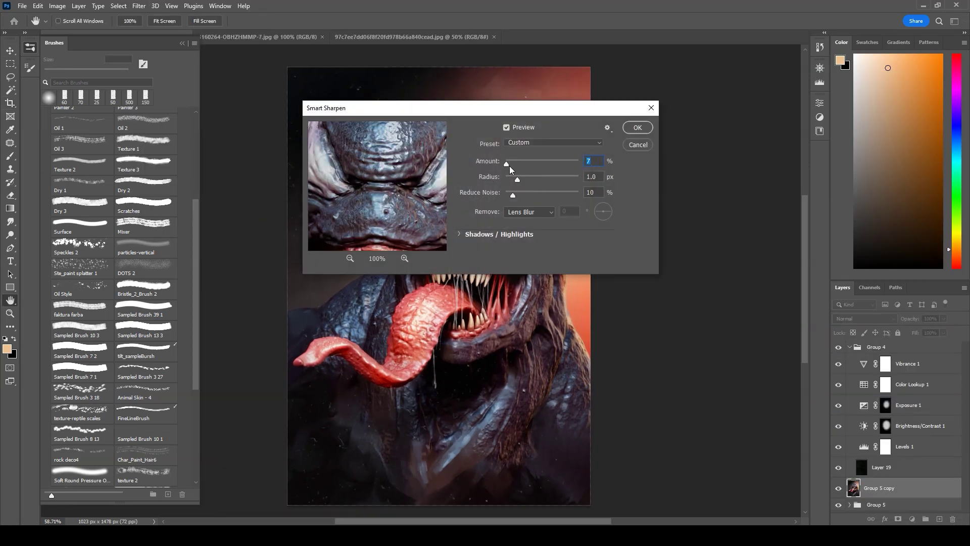
{"action": "key", "text": "Return"}
- Duplicate the sharpened layer, motion-blur it at 14°, and hide it with an inverted mask
{"action": "key", "text": "ctrl+j"}
{"action": "left_click", "coordinate": [139, 6]}
{"action": "left_click", "coordinate": [293, 191]}
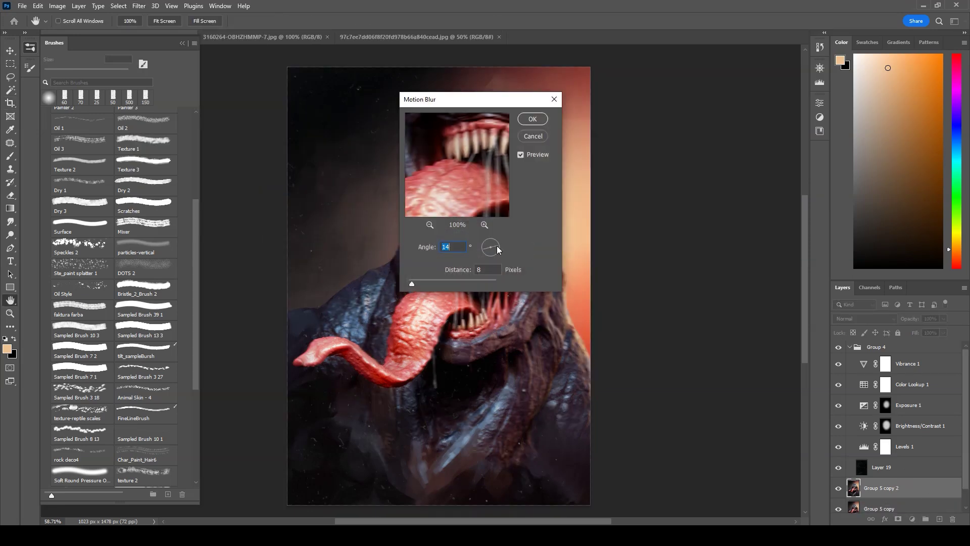
{"action": "left_click", "coordinate": [531, 119]}
{"action": "left_click", "coordinate": [898, 519]}
{"action": "key", "text": "ctrl+i"}
{"action": "key", "text": "b"}
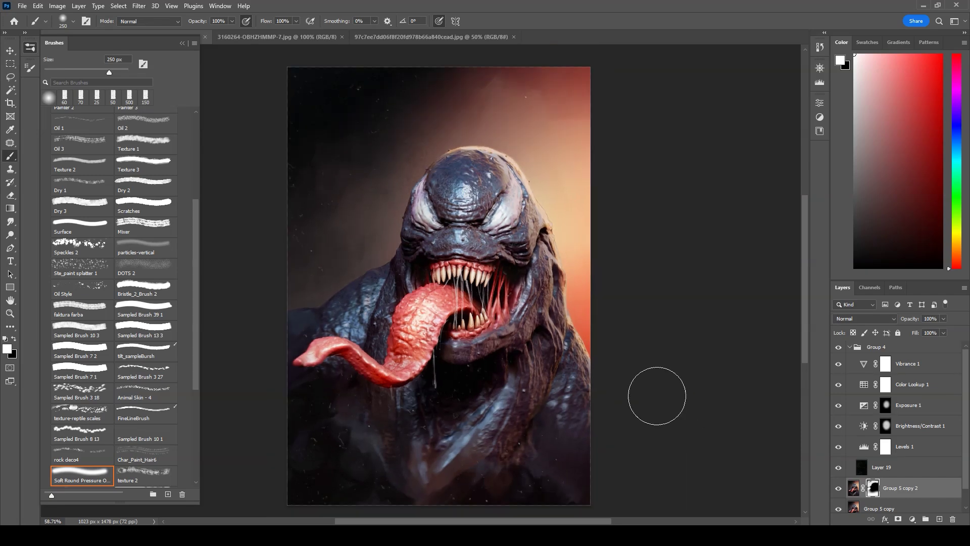
- Create a new grey-filled layer and run Add Noise on it for film grain
{"action": "key", "text": "ctrl+shift+n"}
{"action": "key", "text": "alt+BackSpace"}
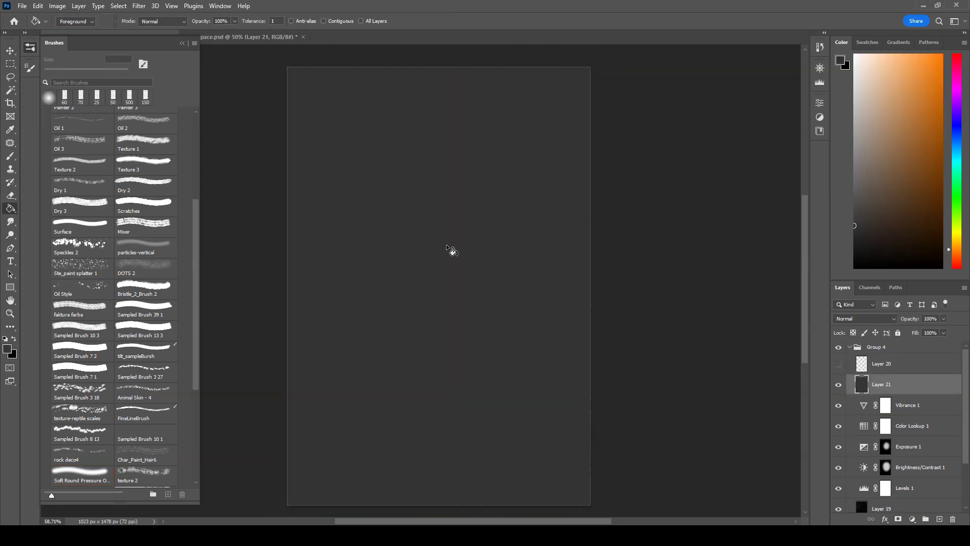
{"action": "left_click", "coordinate": [139, 5]}
{"action": "left_click", "coordinate": [293, 167]}
{"action": "left_click", "coordinate": [533, 109]}
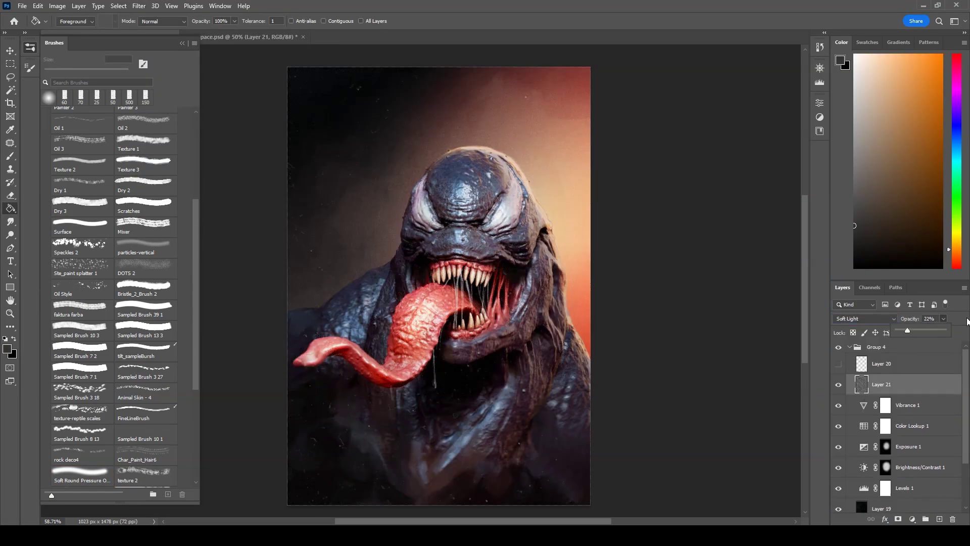